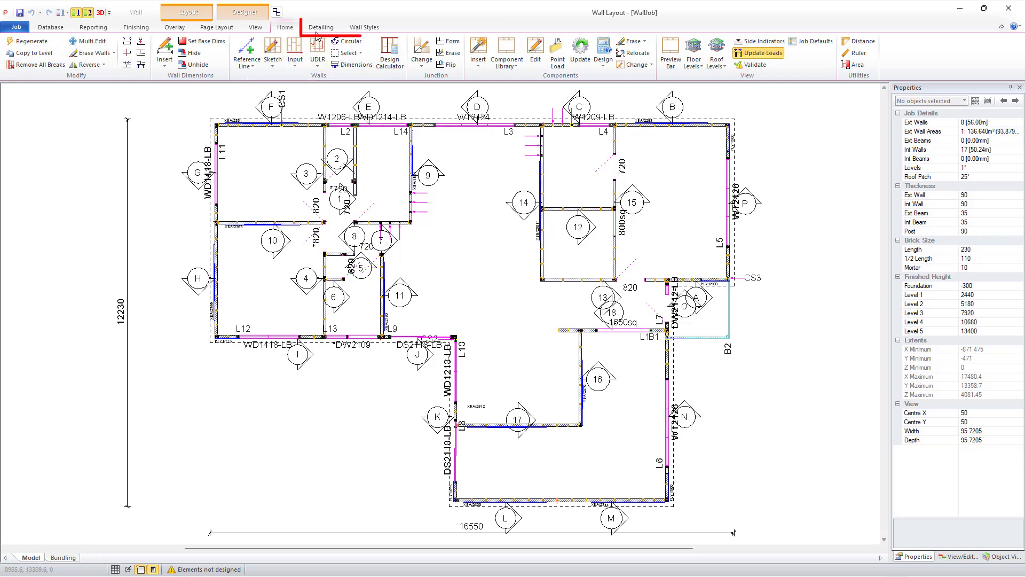
- View the bundling layout of the external wall panels and return to the wall model
scroll(295, 31, down, 2)
click(291, 29)
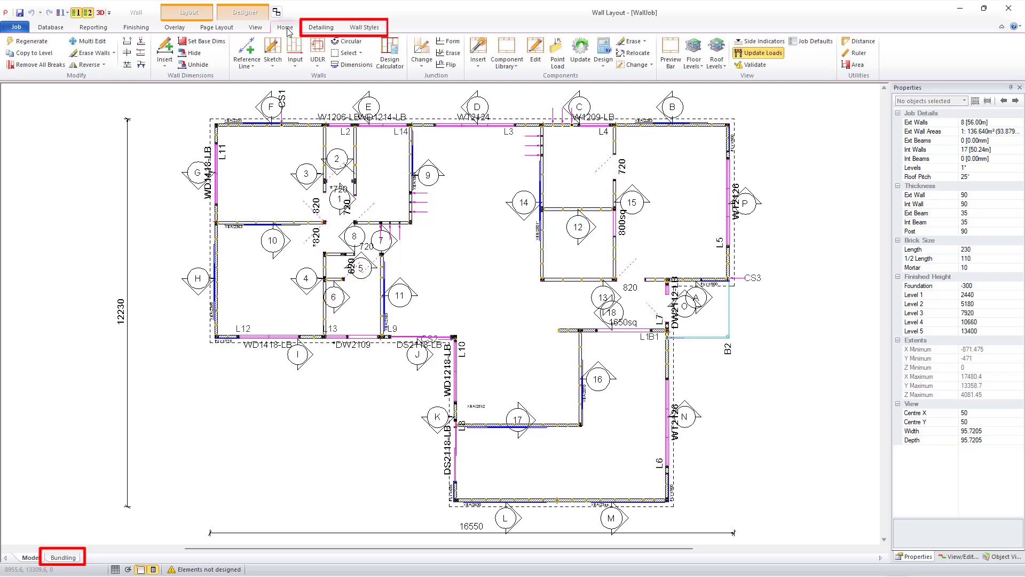
click(68, 558)
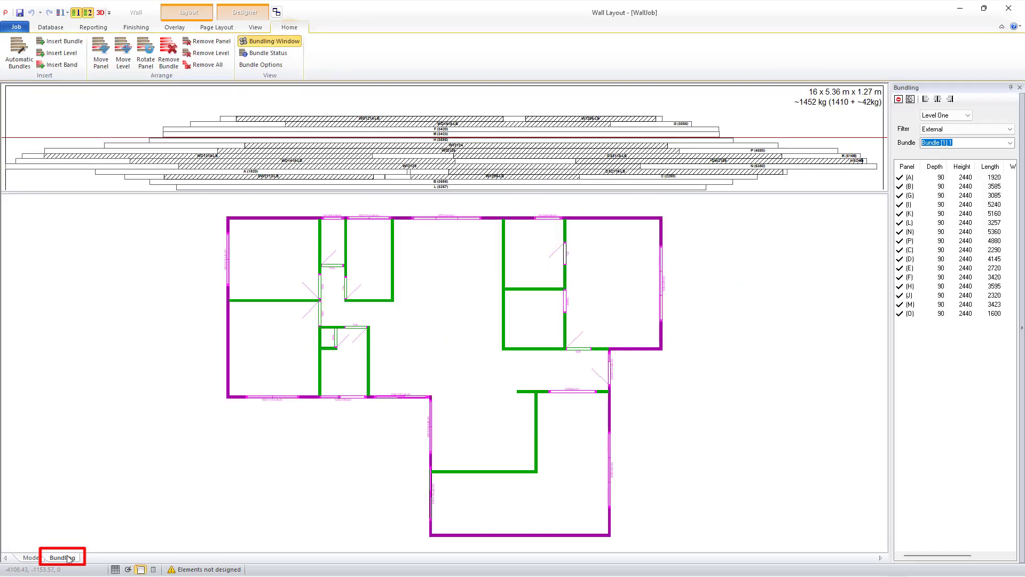
click(32, 558)
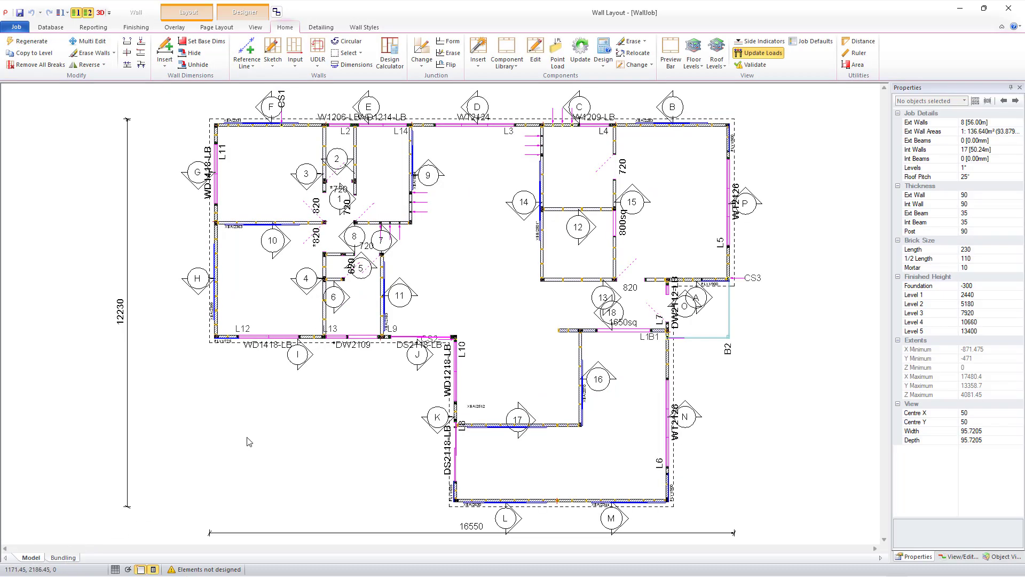
click(273, 59)
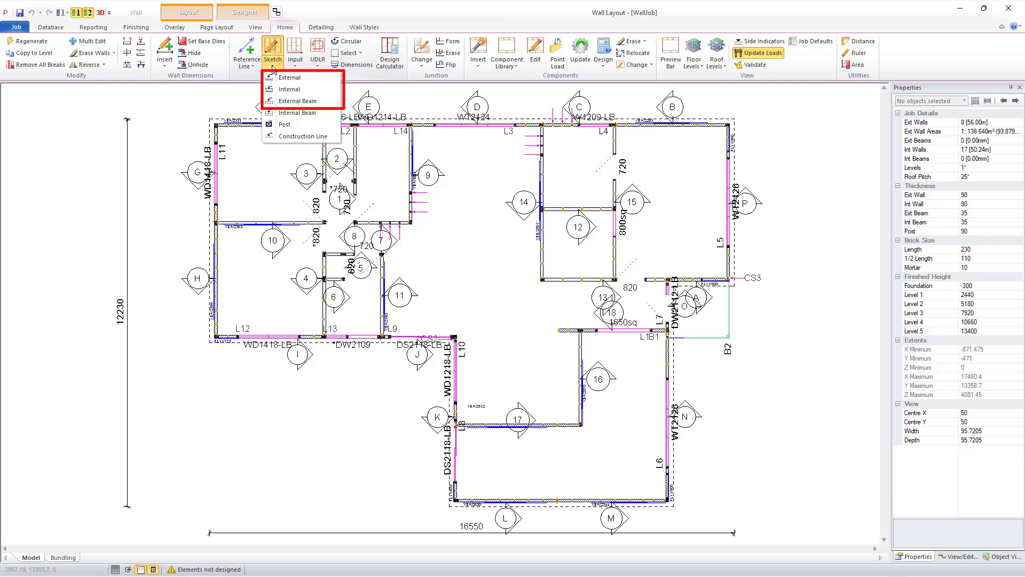
click(273, 63)
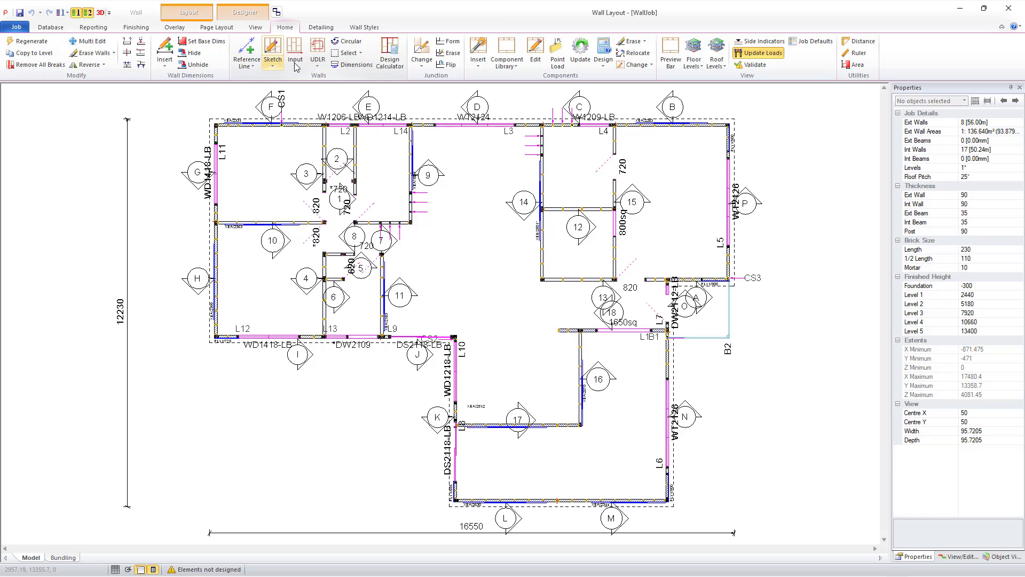
- Display the wall dimensions around internal wall 10 and hide them again
click(315, 338)
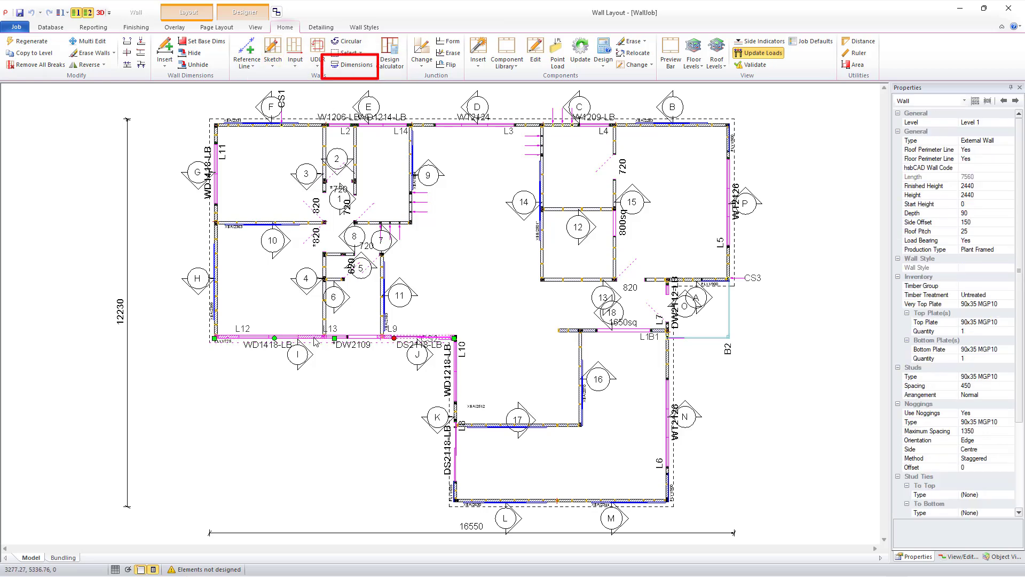
click(346, 66)
click(313, 224)
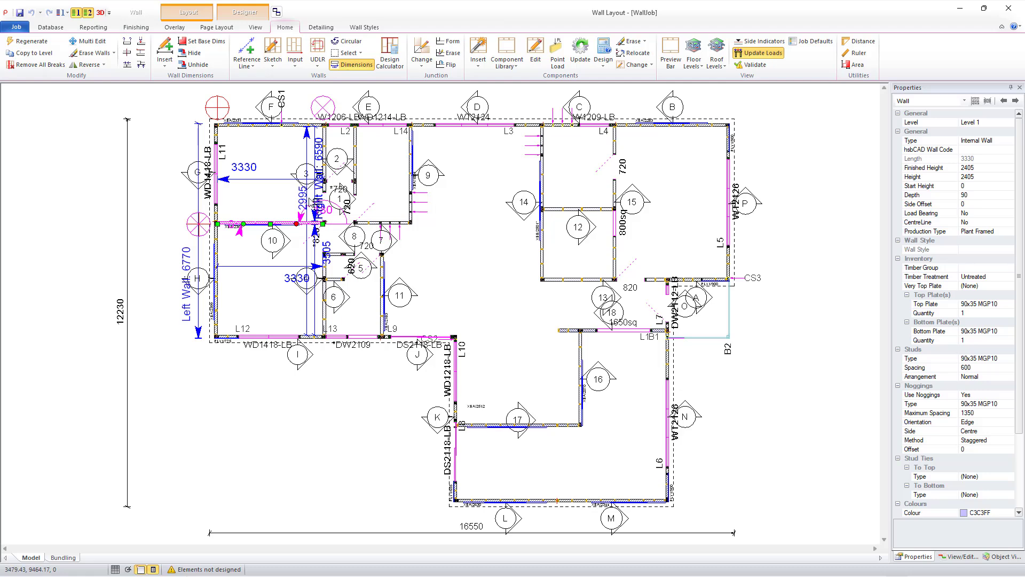
click(264, 199)
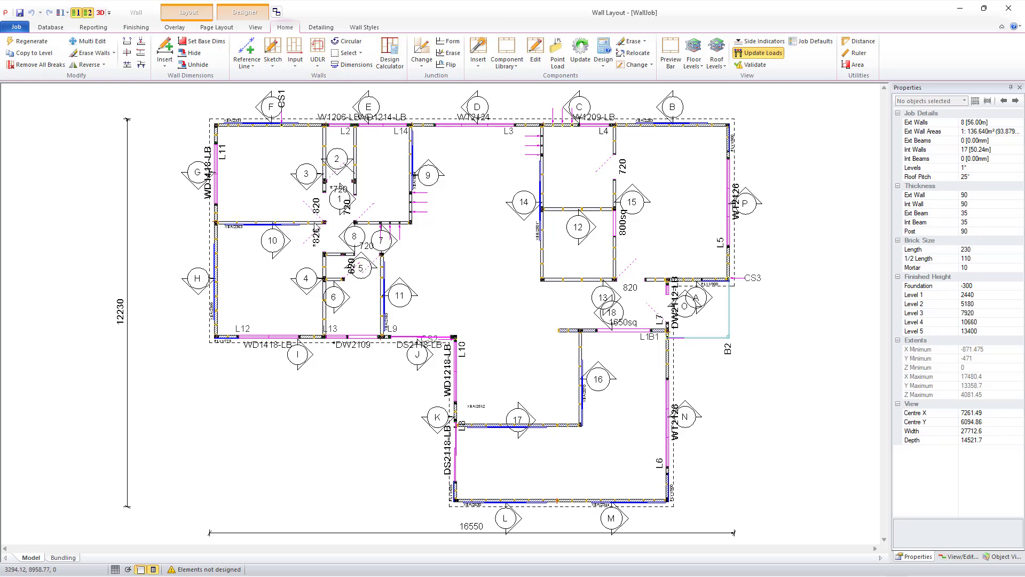
key(ctrl)
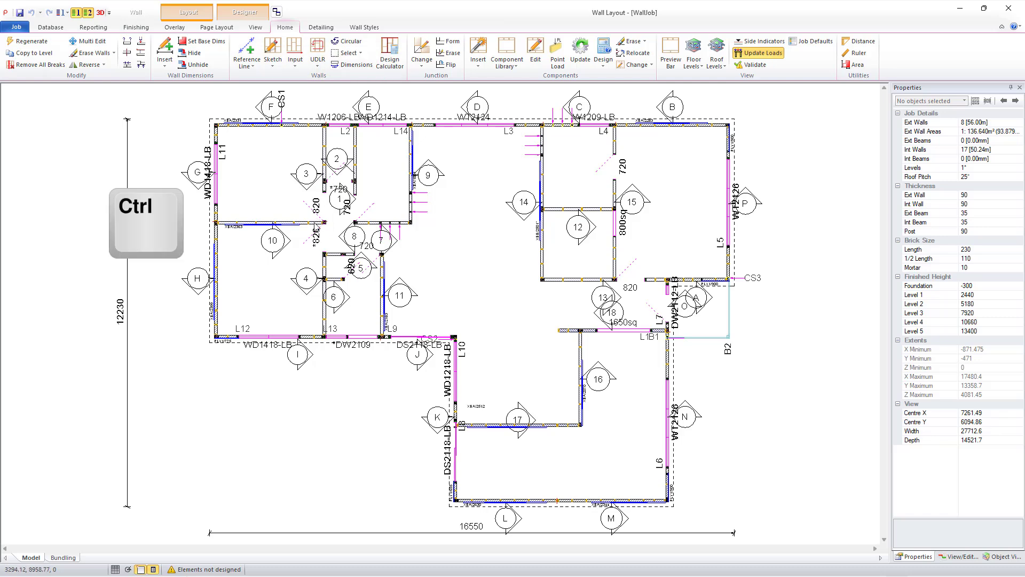
ctrl+click(238, 225)
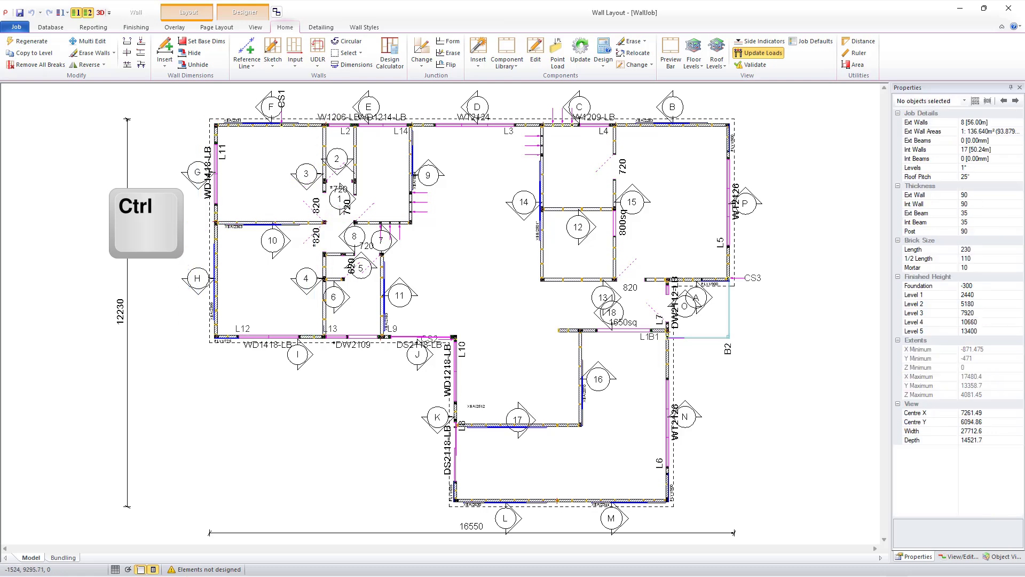
ctrl+click(196, 228)
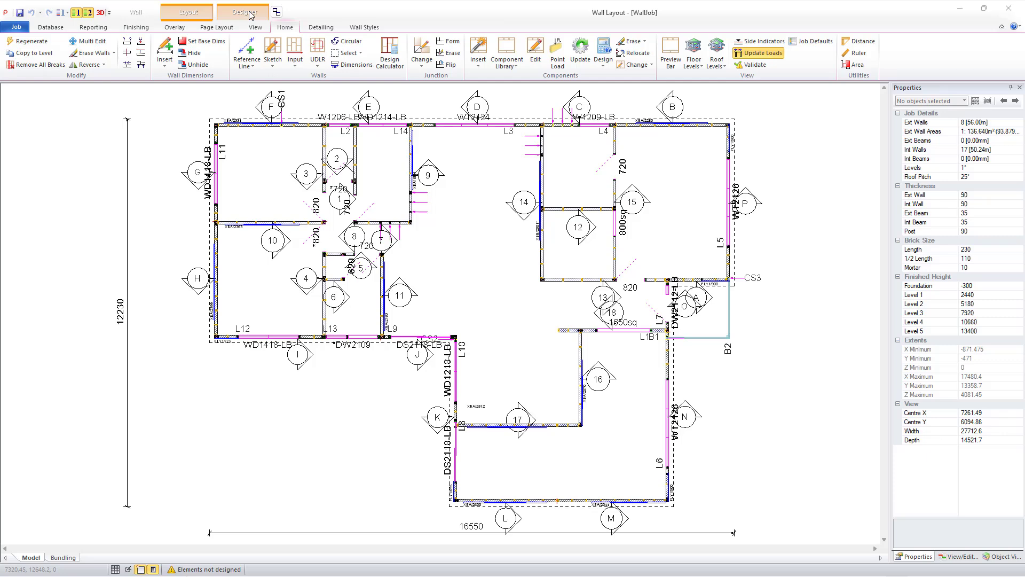
- Open the panel elevation view for panel F of the long external wall along the plan's upper edge
click(312, 125)
right_click(312, 127)
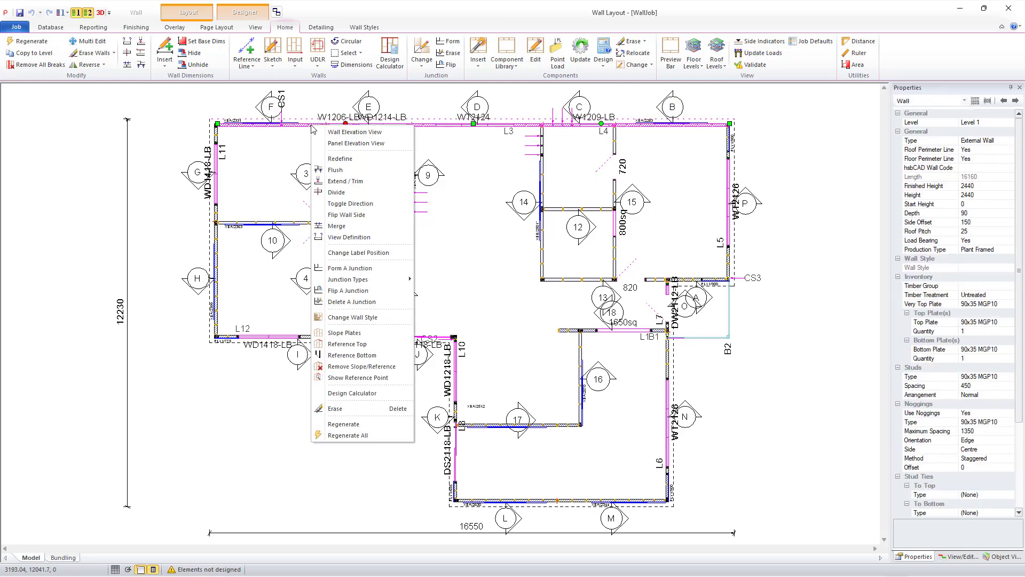
click(344, 146)
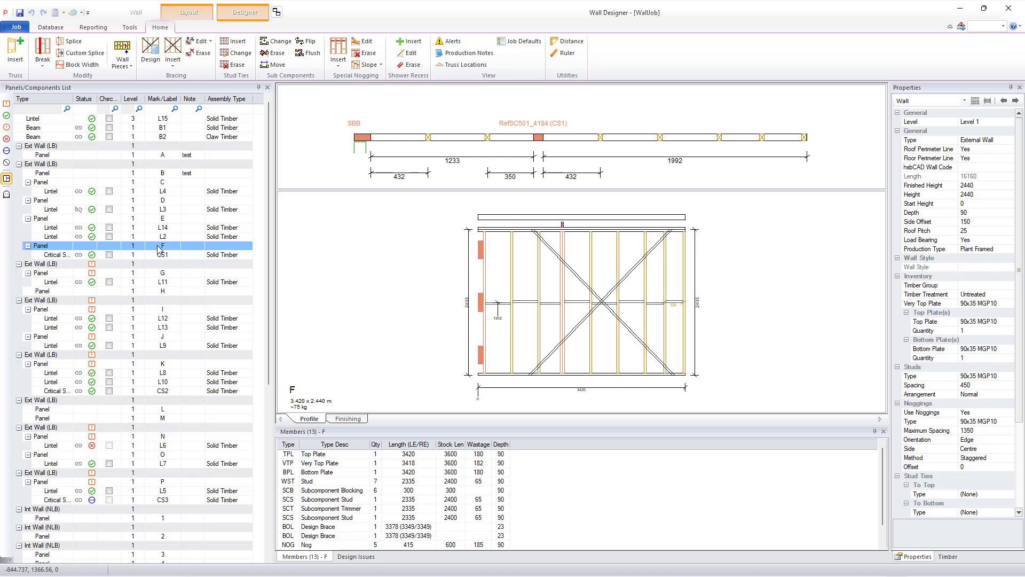
- List the wall components separately from their panels, select lintel L10, and restore the components to their panels
right_click(116, 245)
click(127, 250)
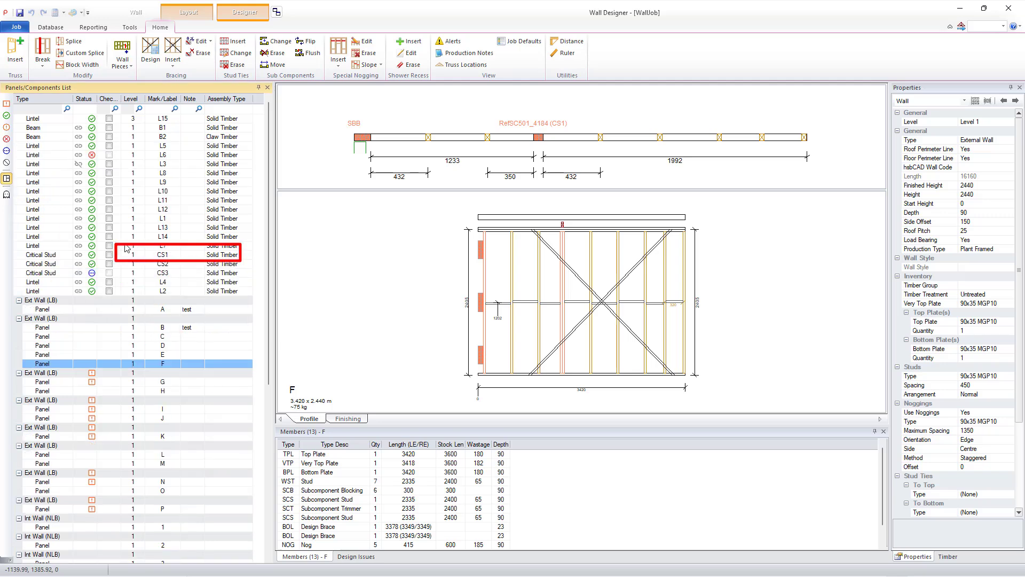
click(94, 193)
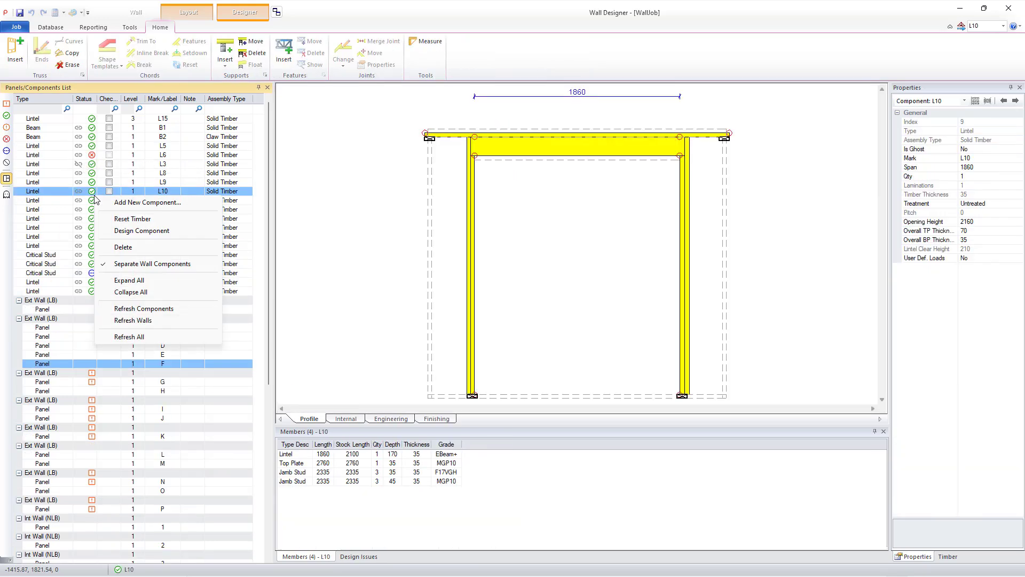
right_click(95, 196)
click(129, 264)
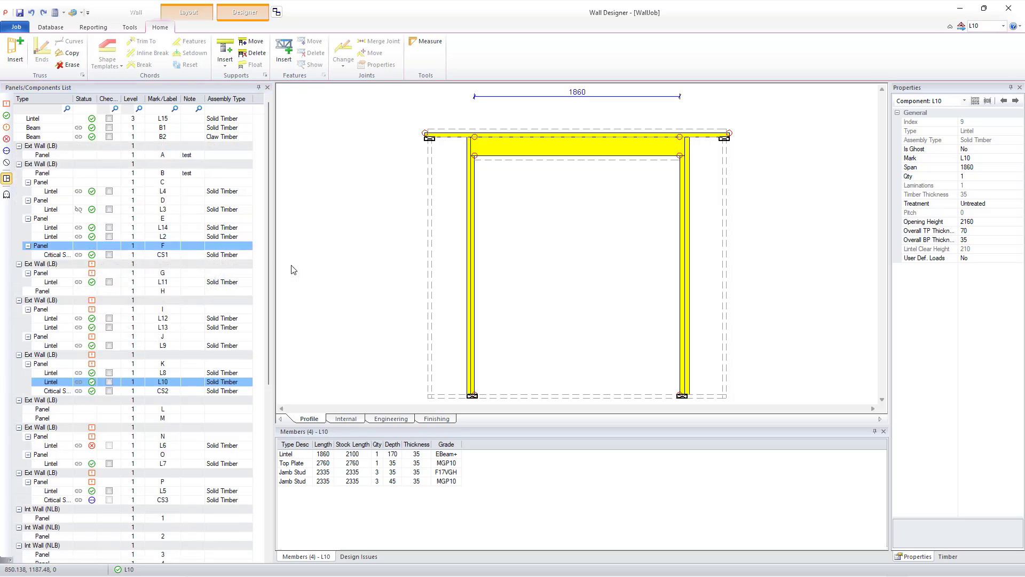
- Display panel B and toggle the list's grouping by wall off and back on
click(23, 174)
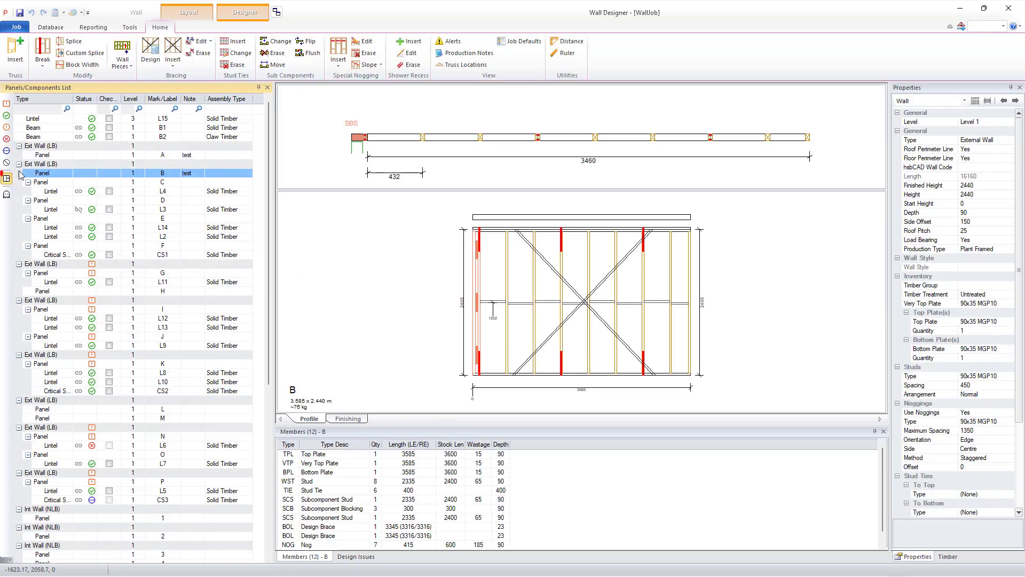
click(7, 178)
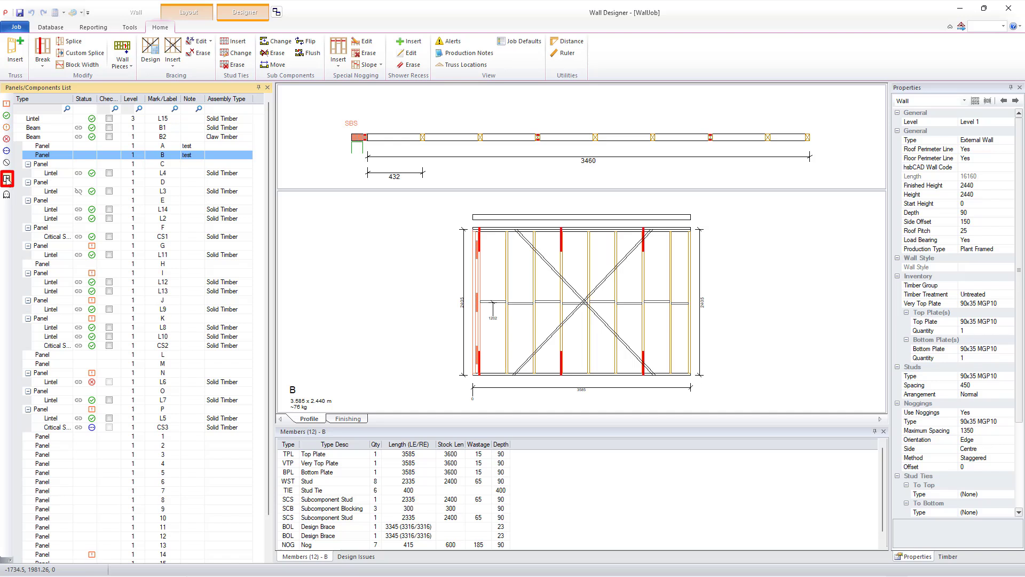
click(7, 178)
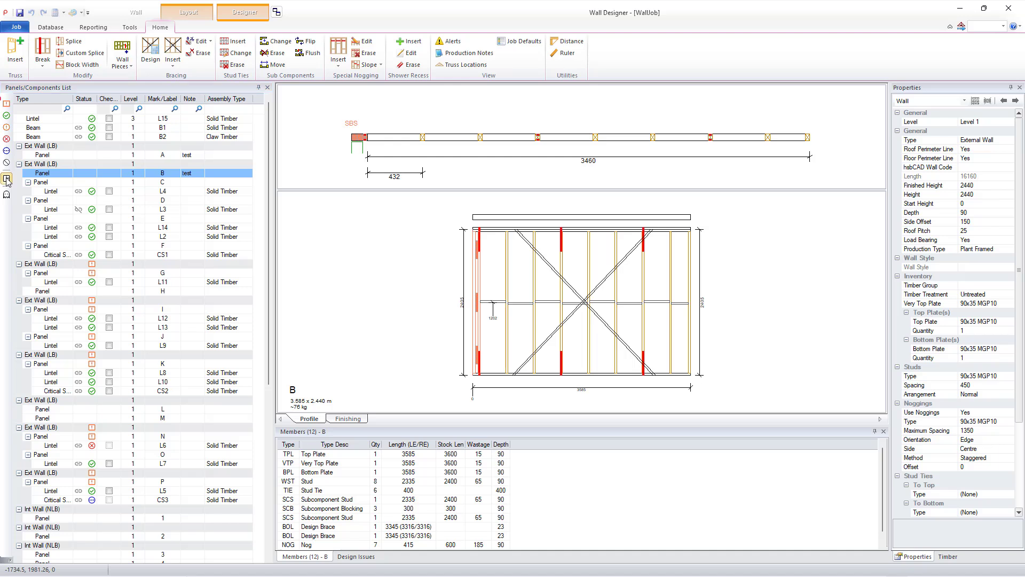
- Filter the list to items with alerts and turn on the alert messages to review panels G and K
click(7, 103)
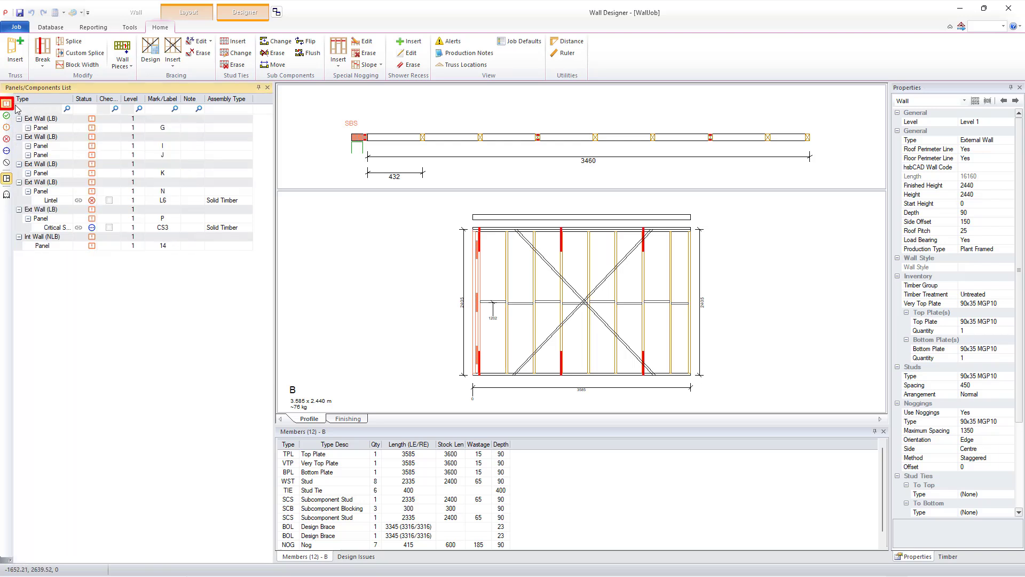
mouse_move(92, 122)
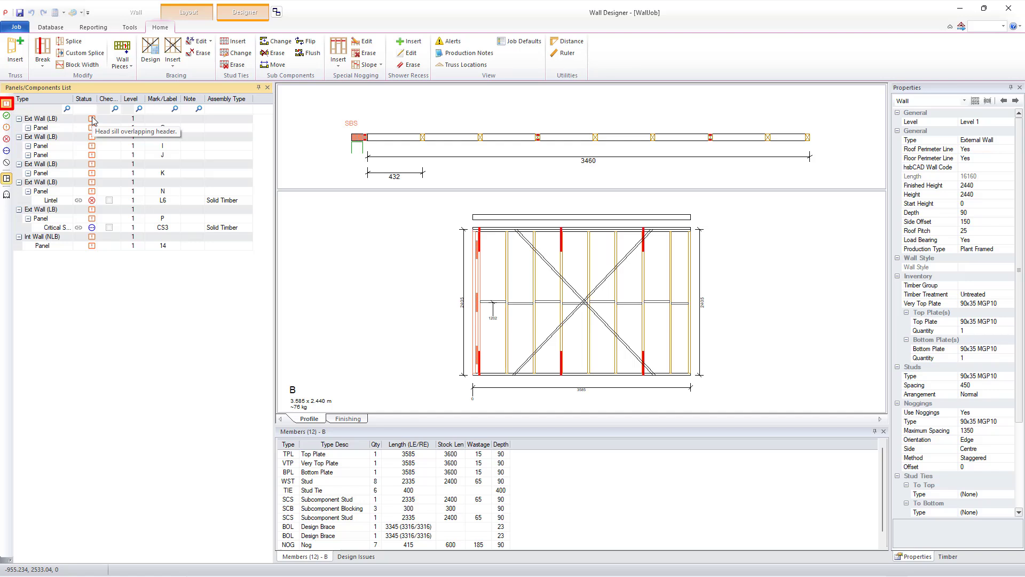
click(63, 128)
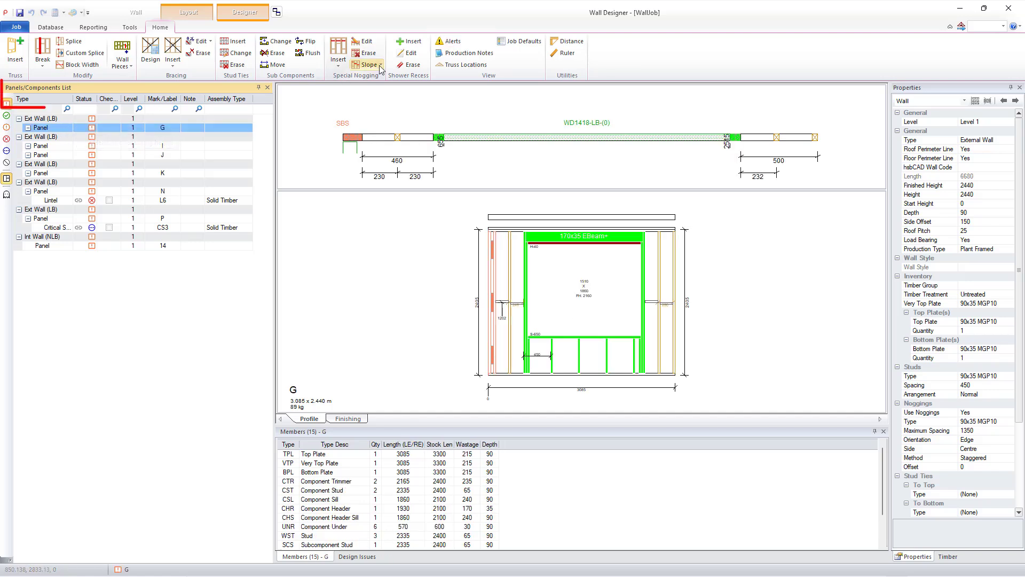
click(452, 41)
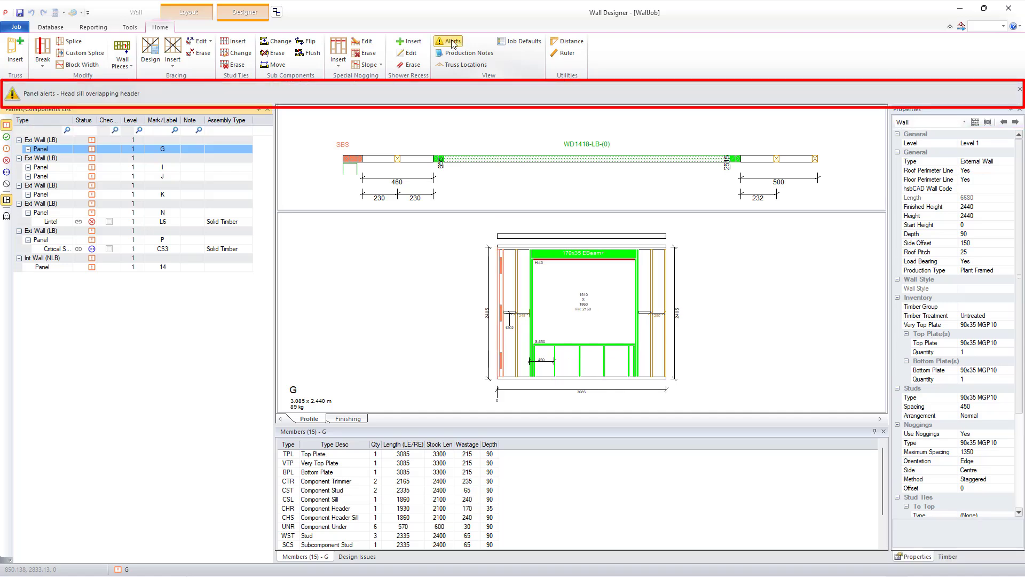
mouse_move(82, 179)
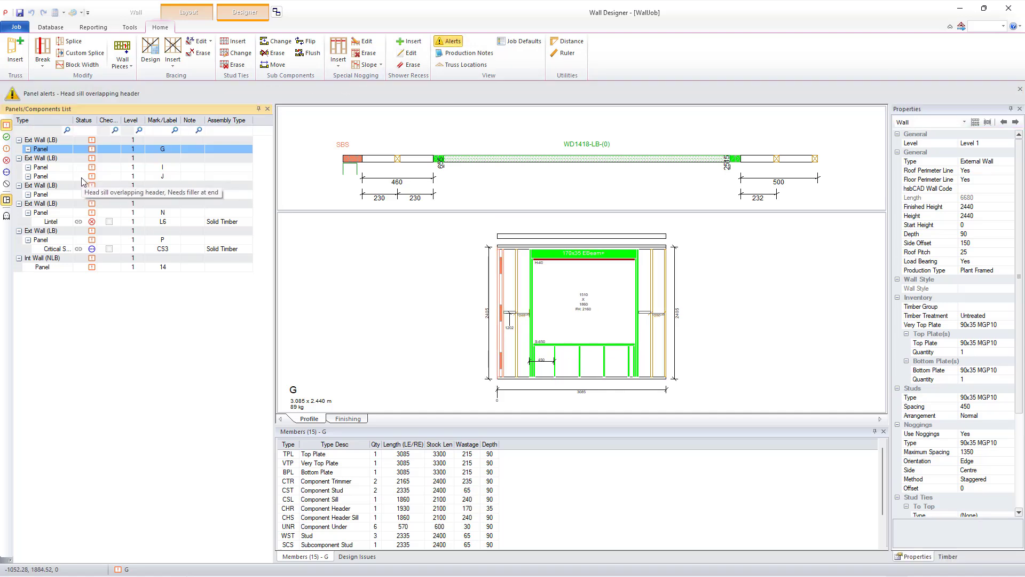
click(80, 195)
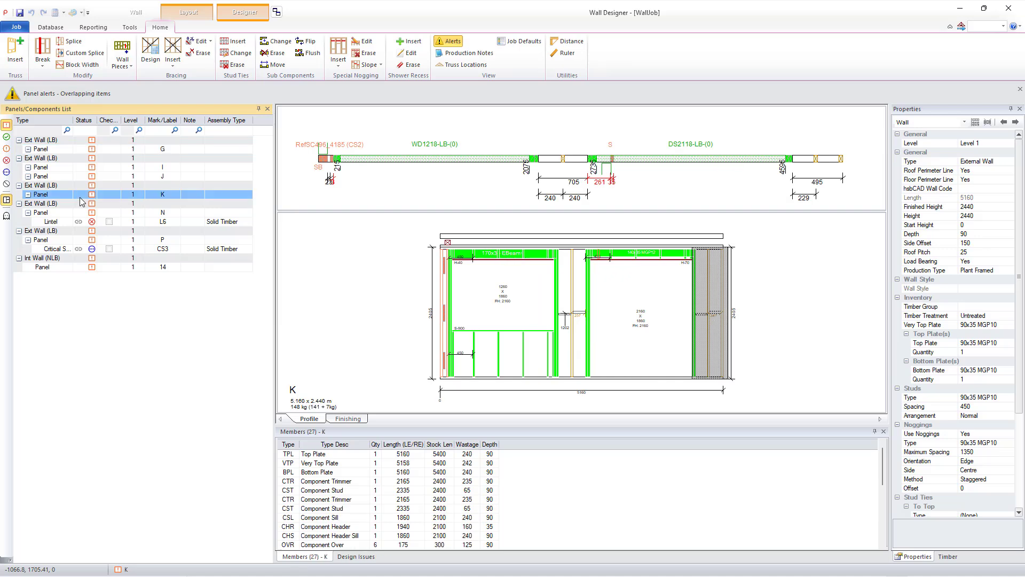
- Filter the components by passed, failed and the other design statuses in turn, ending with the alerts filter
click(7, 137)
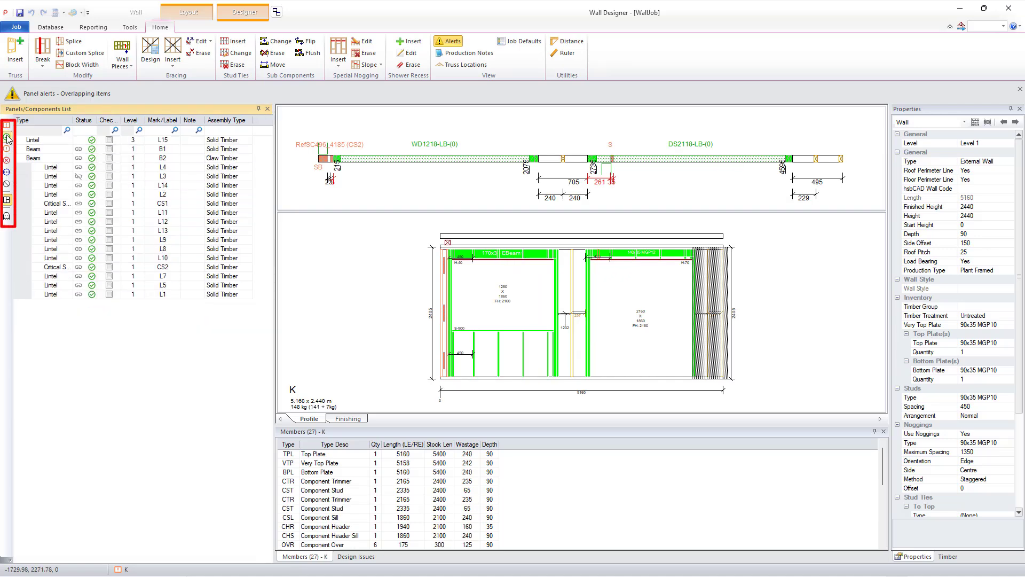
click(7, 160)
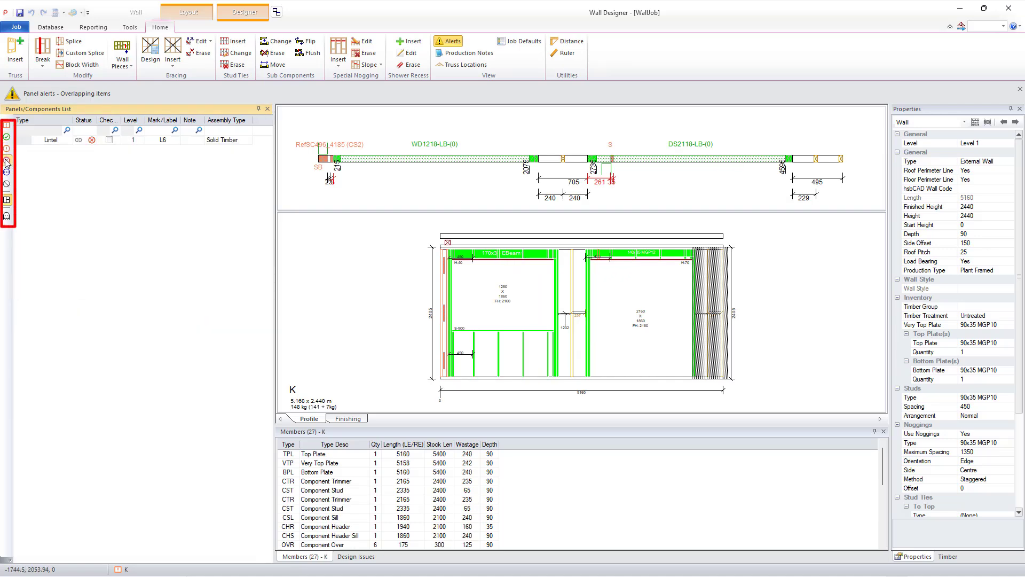
click(6, 183)
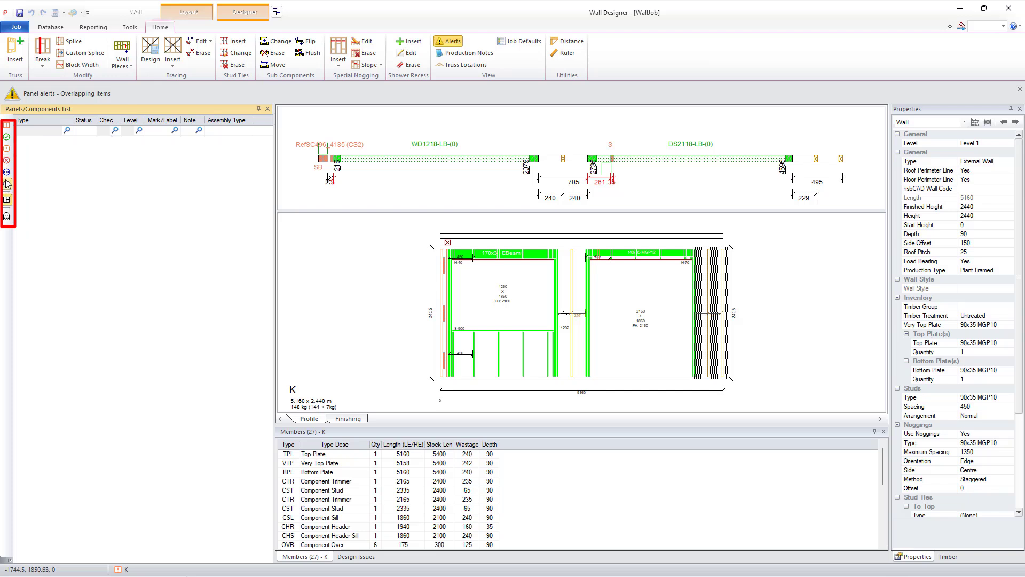
click(6, 183)
click(7, 149)
click(6, 137)
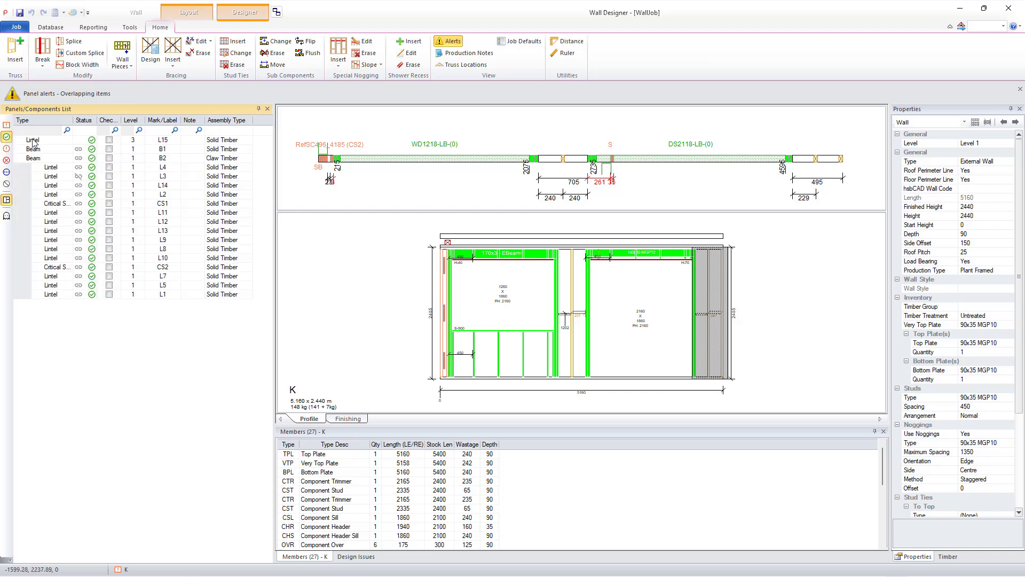
click(6, 126)
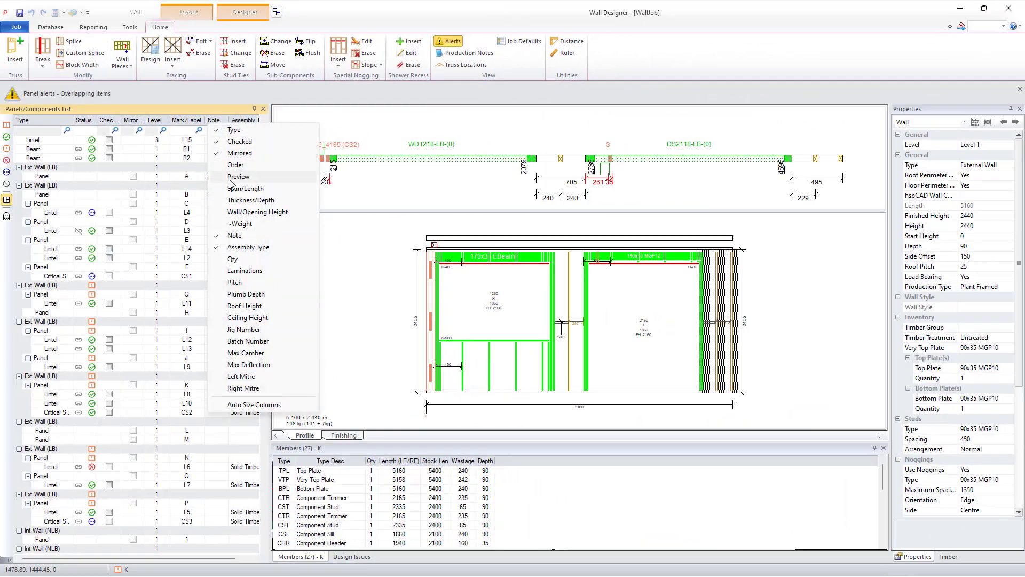
- Show the Preview column in the panels and components list, and hide it again
click(230, 181)
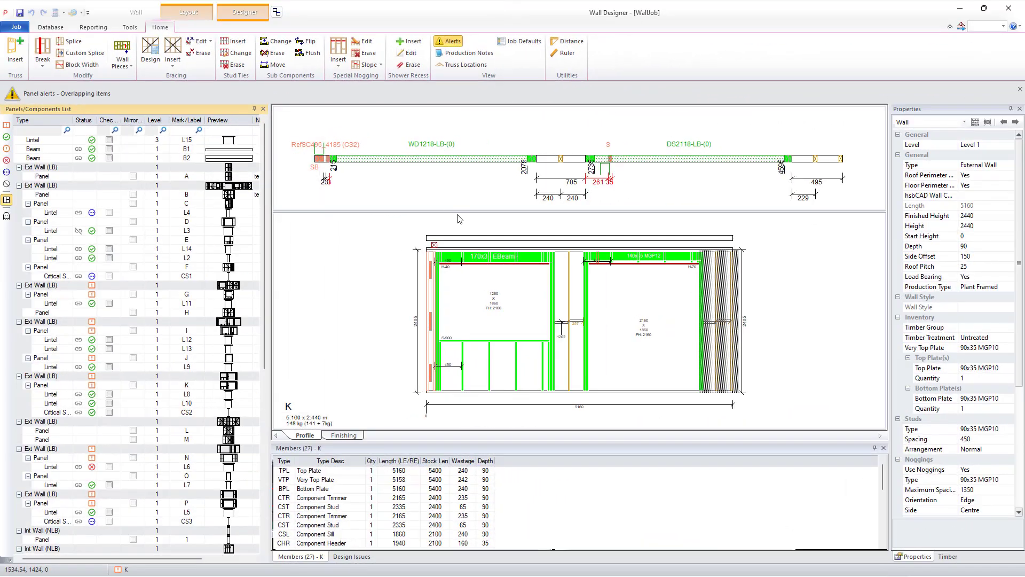
right_click(234, 123)
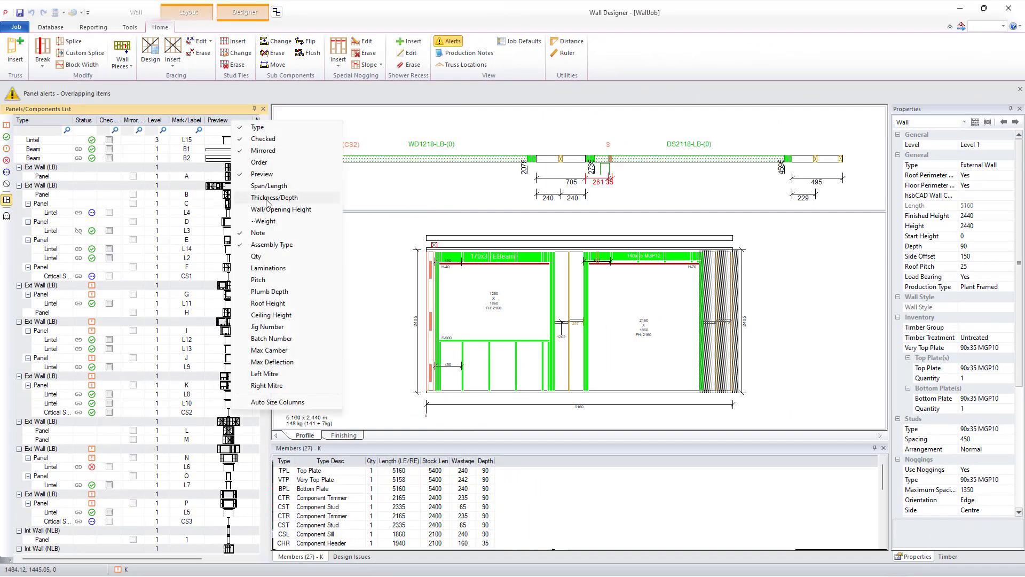
click(267, 174)
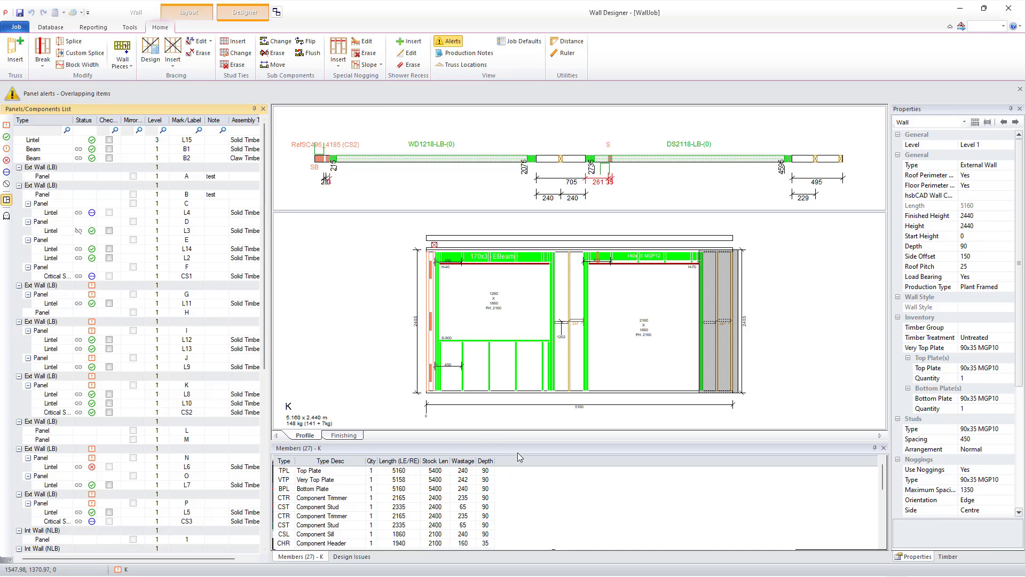
- Add the Timber column to the members list of panel K
right_click(552, 460)
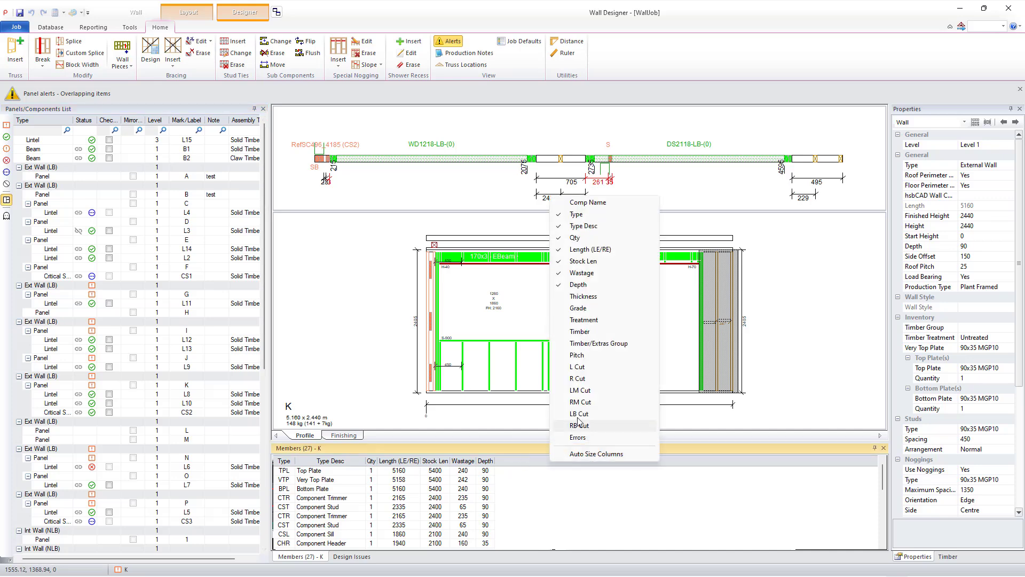
click(577, 339)
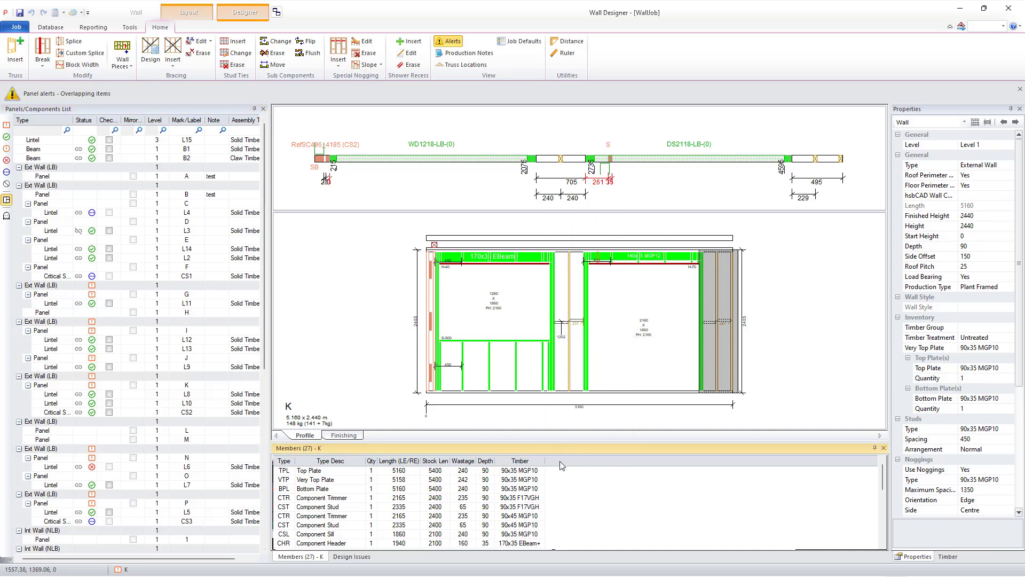
- Hide the Timber column in the members list of panel K
right_click(560, 461)
click(601, 334)
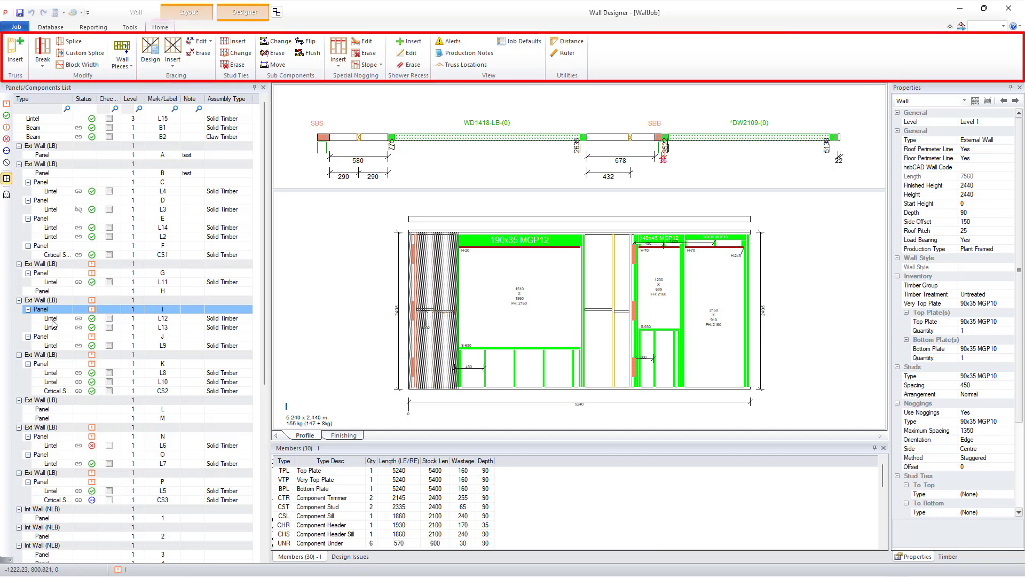
- View lintel L12 and panel B, and highlight the very top plate and component header in panel C's elevation
click(51, 319)
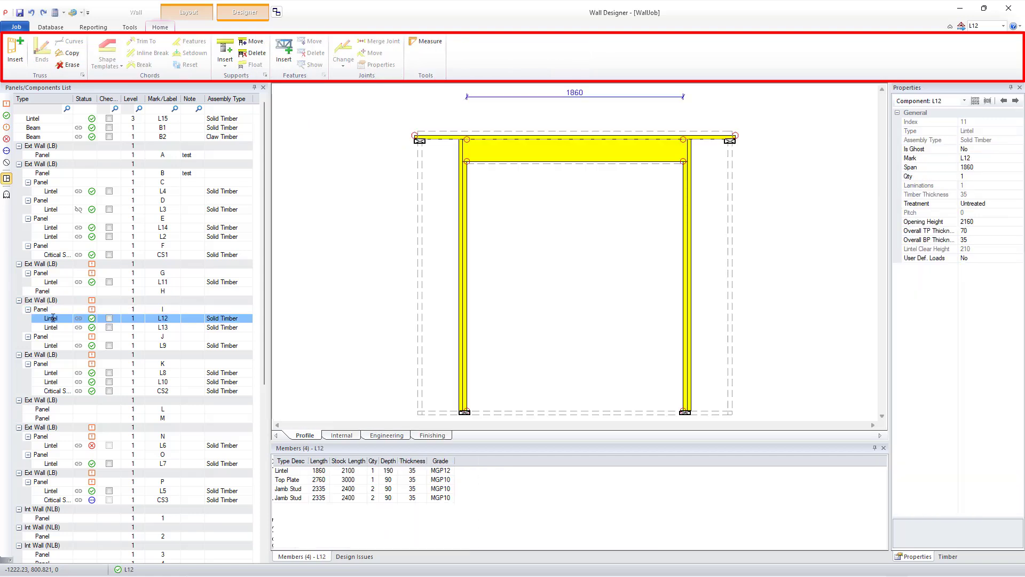
click(52, 174)
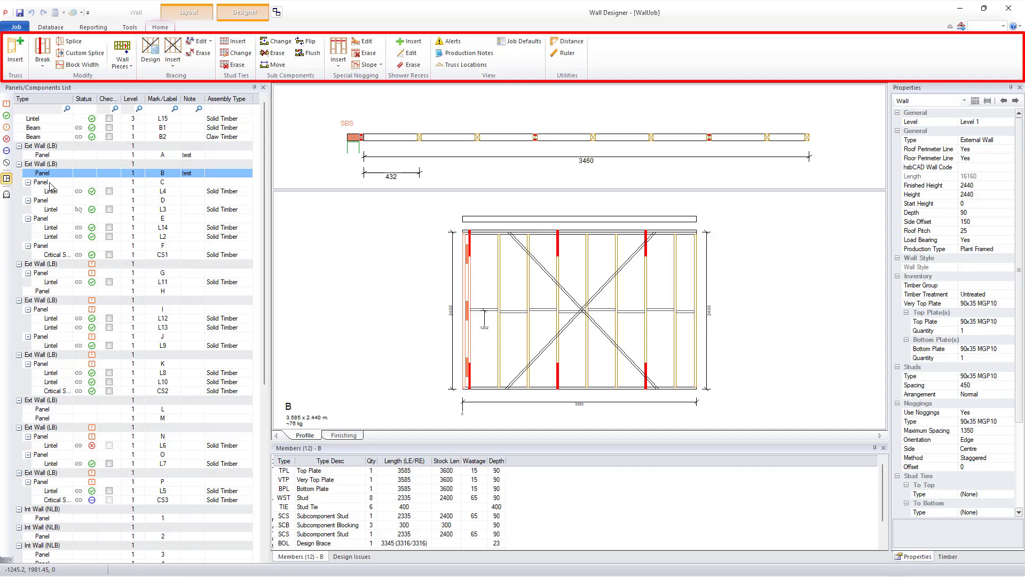
click(49, 182)
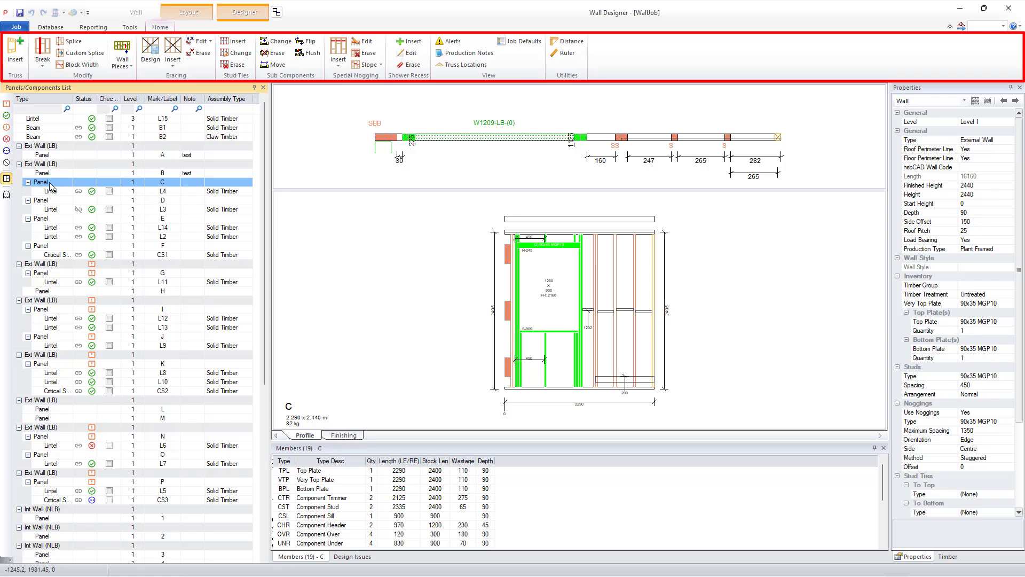
click(323, 480)
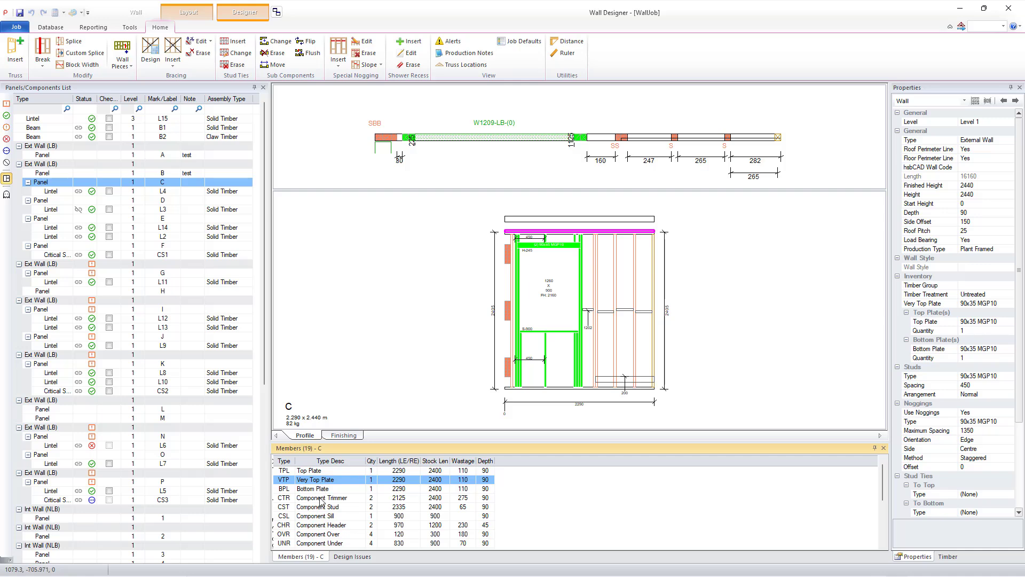
click(324, 525)
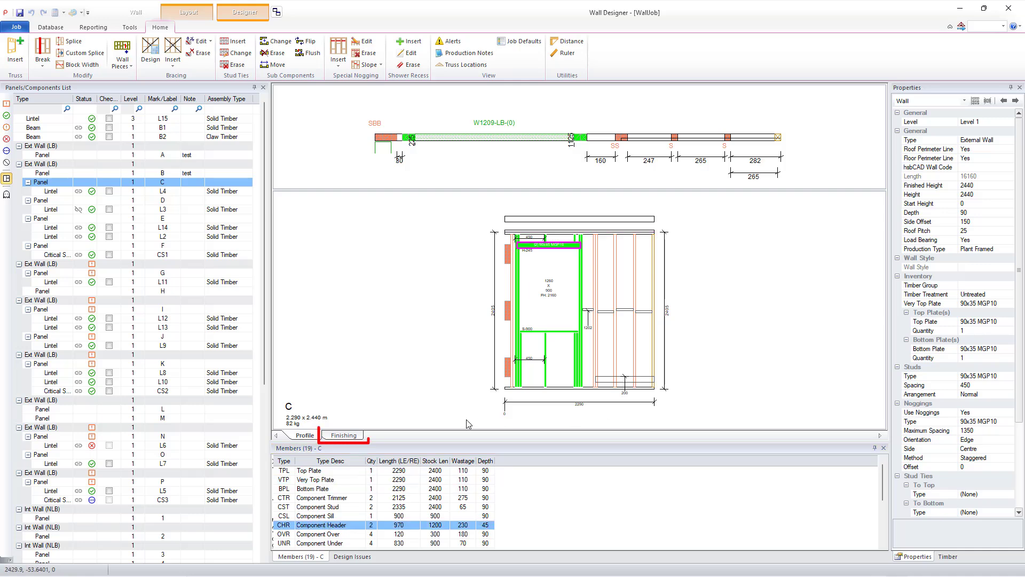
- Open panel C's finishing drawing and its production sheet print preview, and set the print range to all panels
click(341, 436)
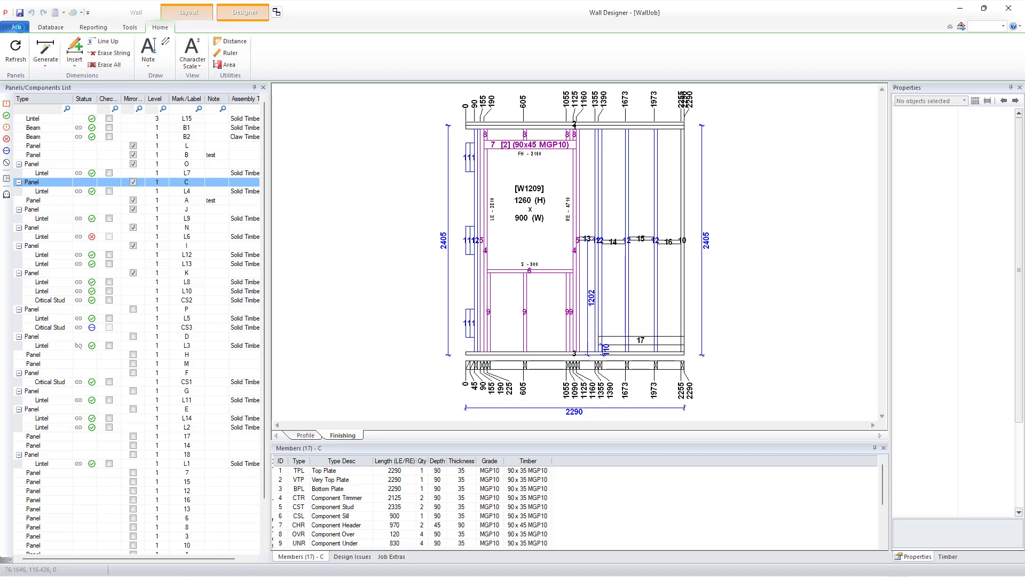
click(21, 30)
click(30, 182)
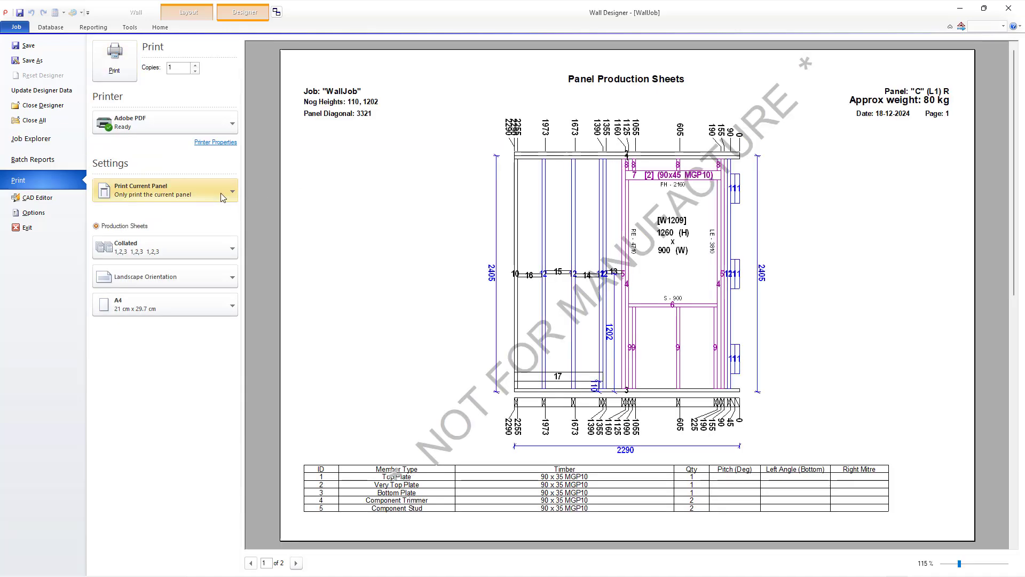
click(224, 193)
click(178, 234)
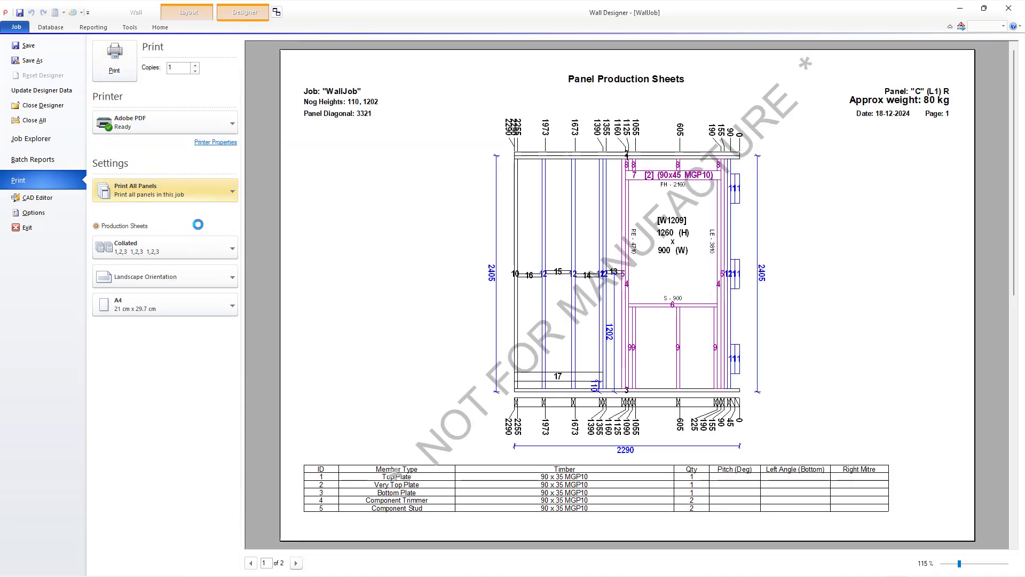
- Try selecting panels L, B and O for printing with cutting turned off for panel O, and cancel the panel selection
click(221, 211)
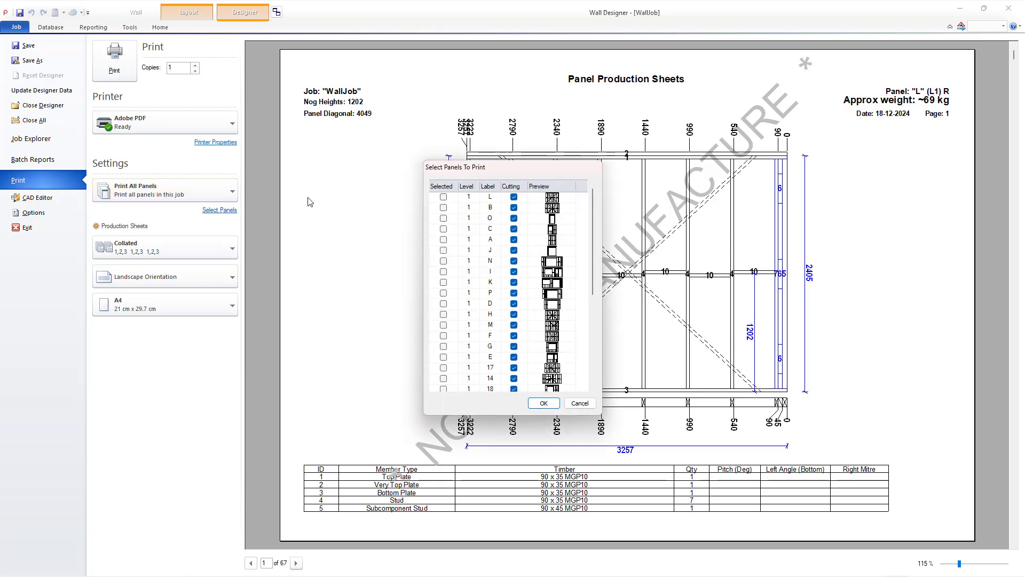
click(514, 197)
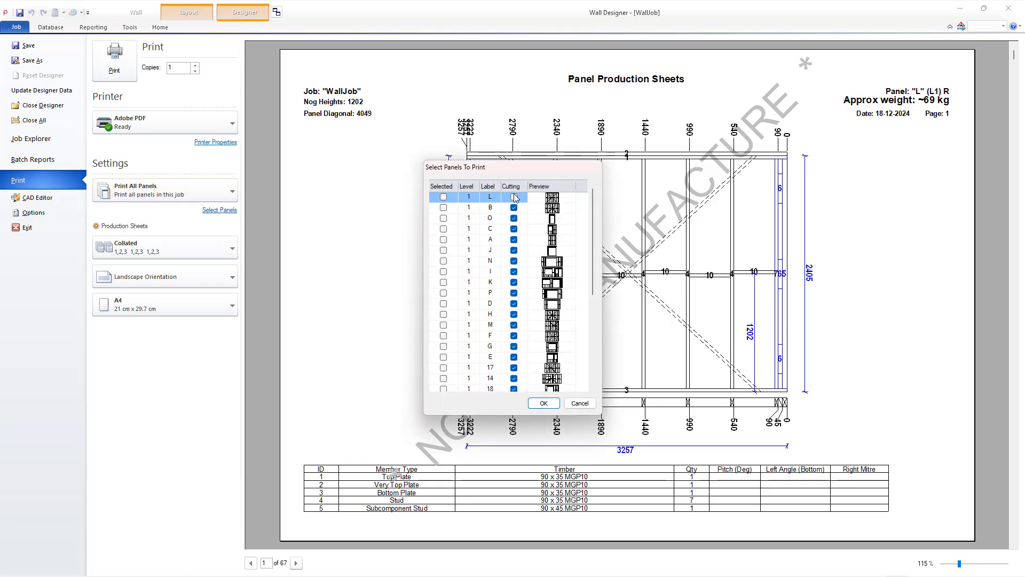
click(443, 198)
click(443, 207)
click(444, 218)
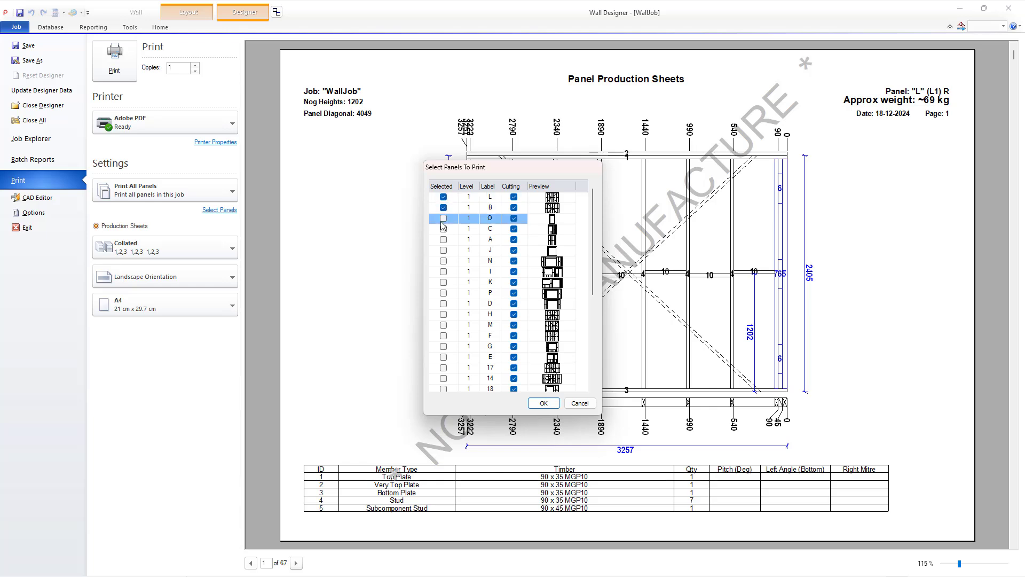
click(514, 218)
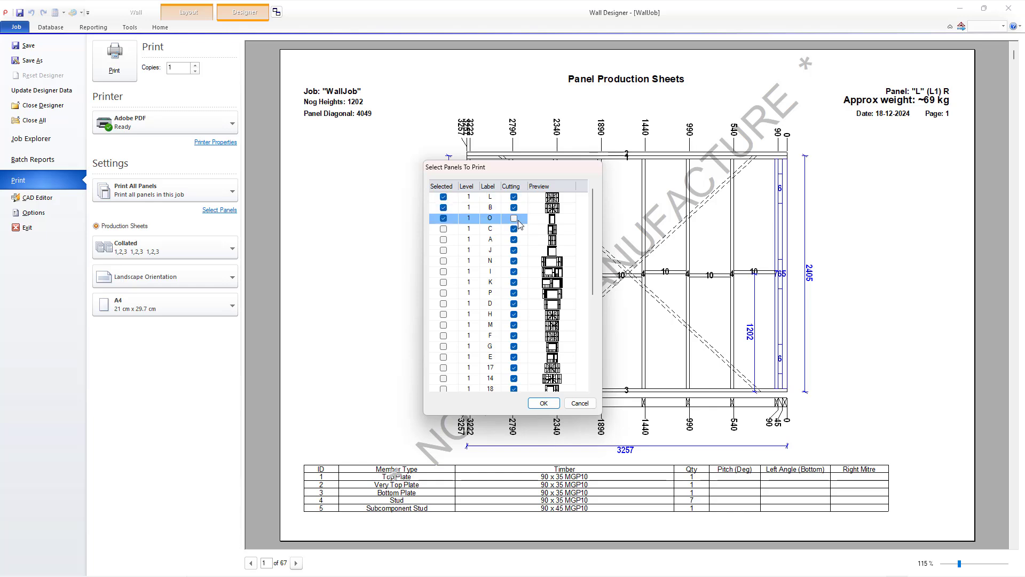
click(579, 403)
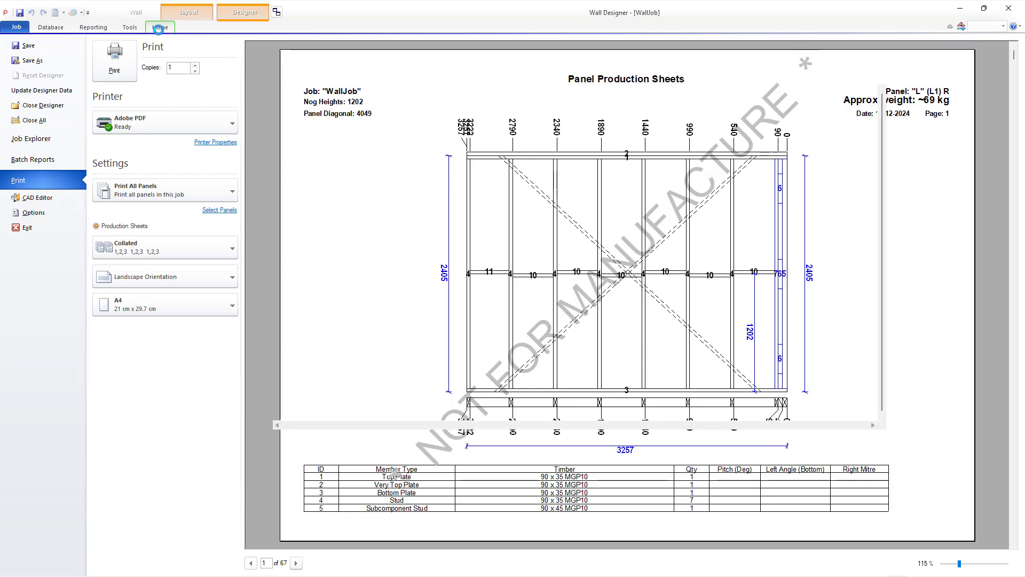
- Review lintel L4 of panel C in the profile, engineering and finishing views, and open its print preview
click(159, 28)
click(311, 438)
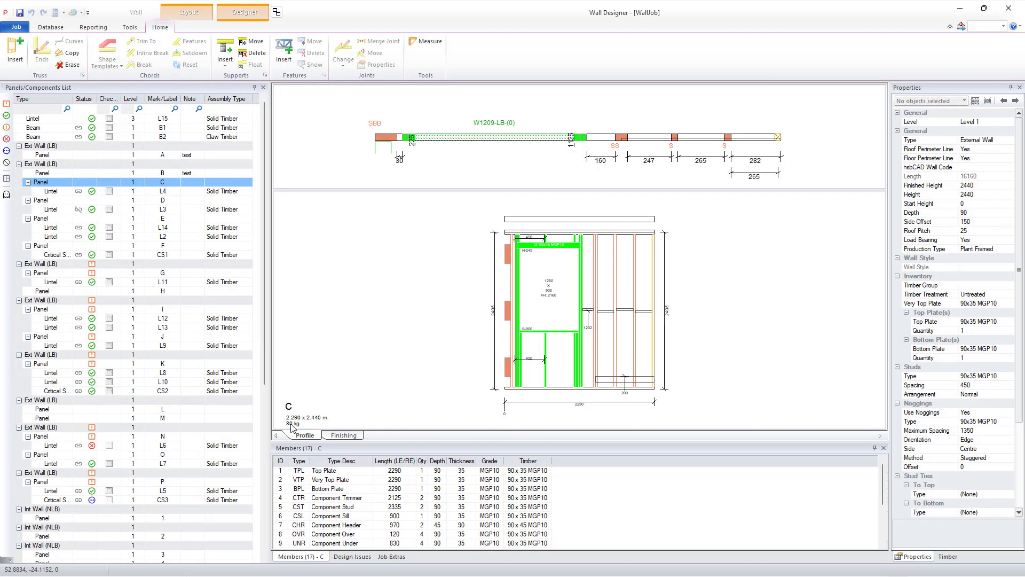
click(51, 192)
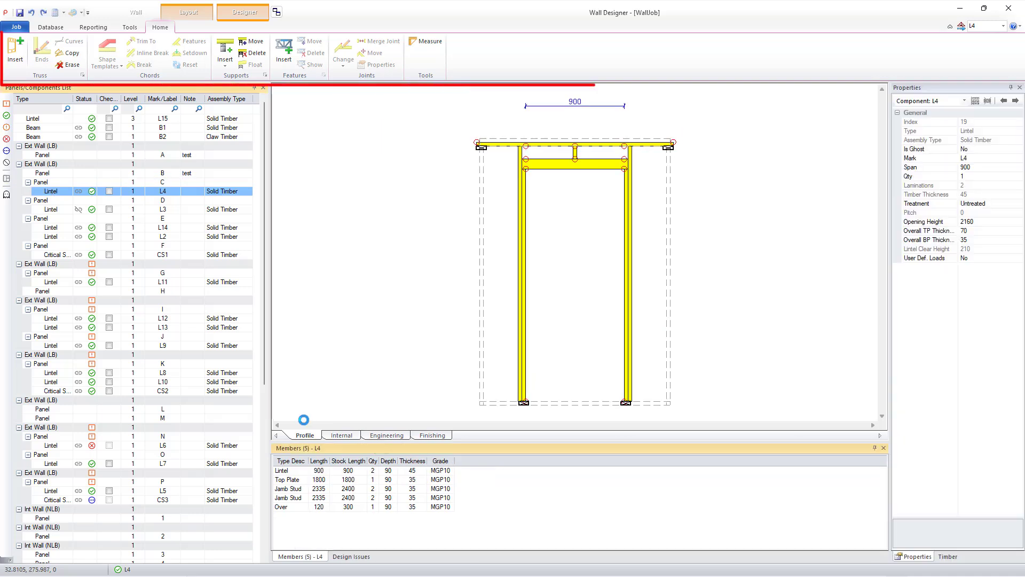
click(386, 435)
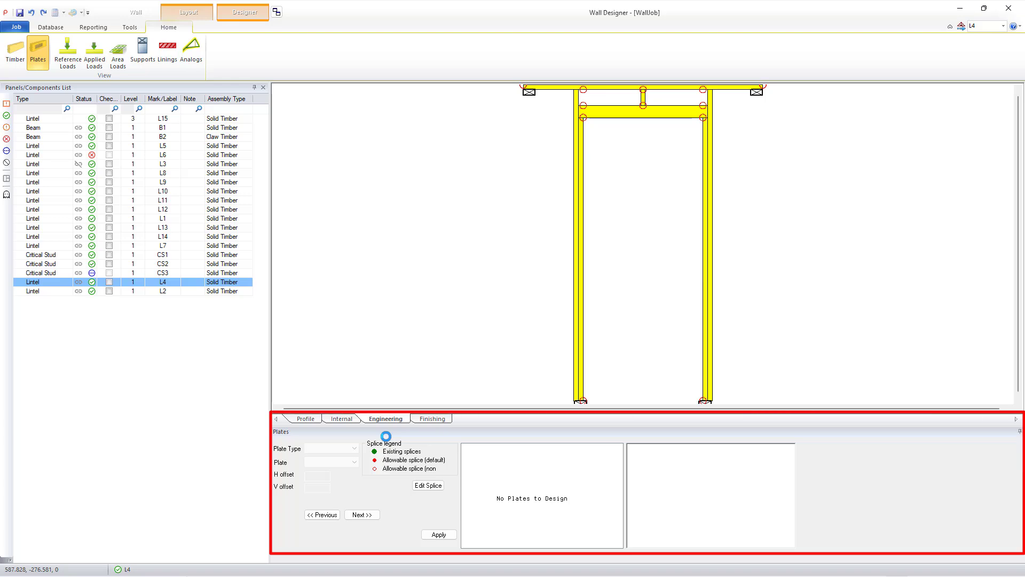
click(436, 418)
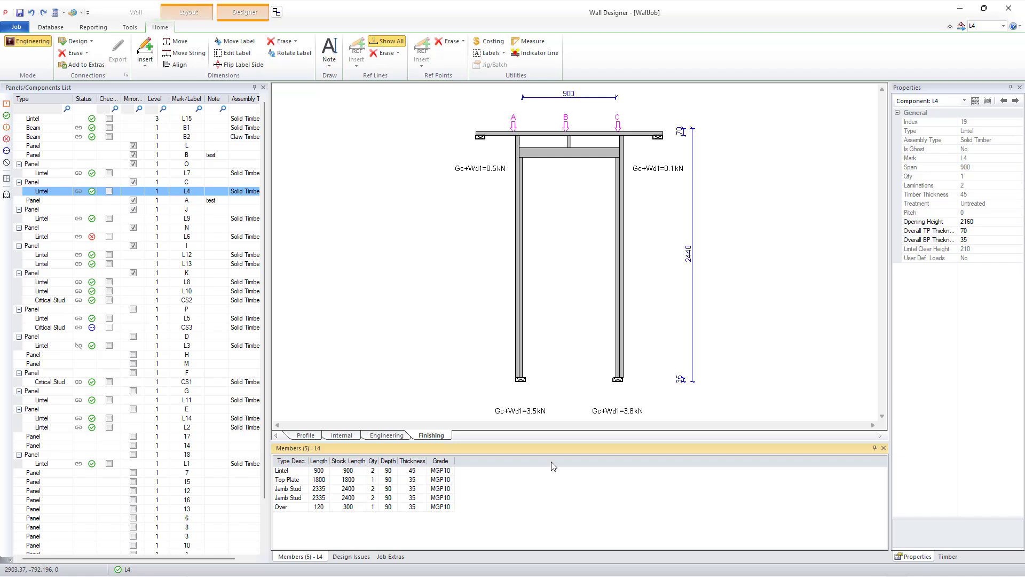
click(17, 27)
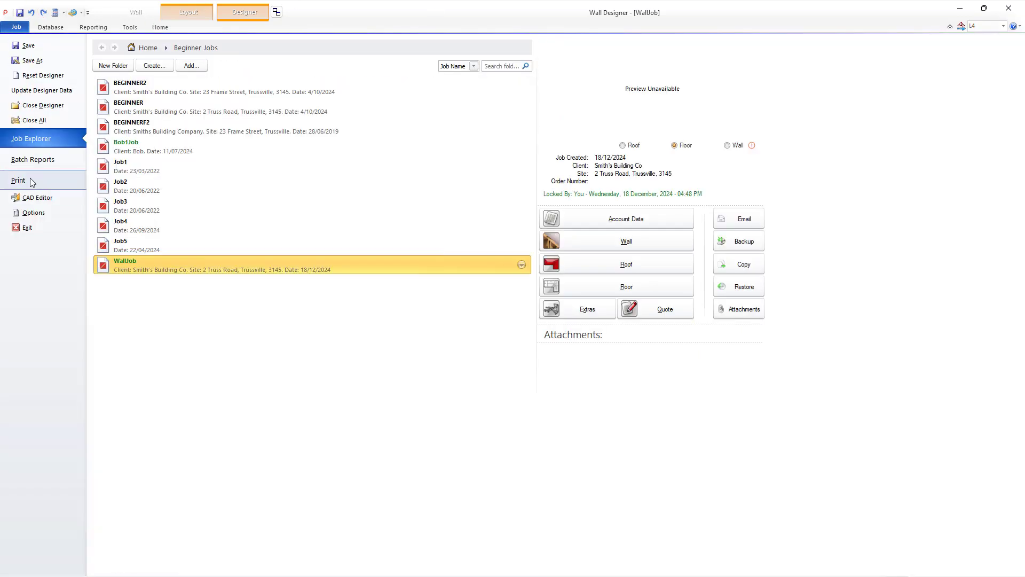
click(30, 179)
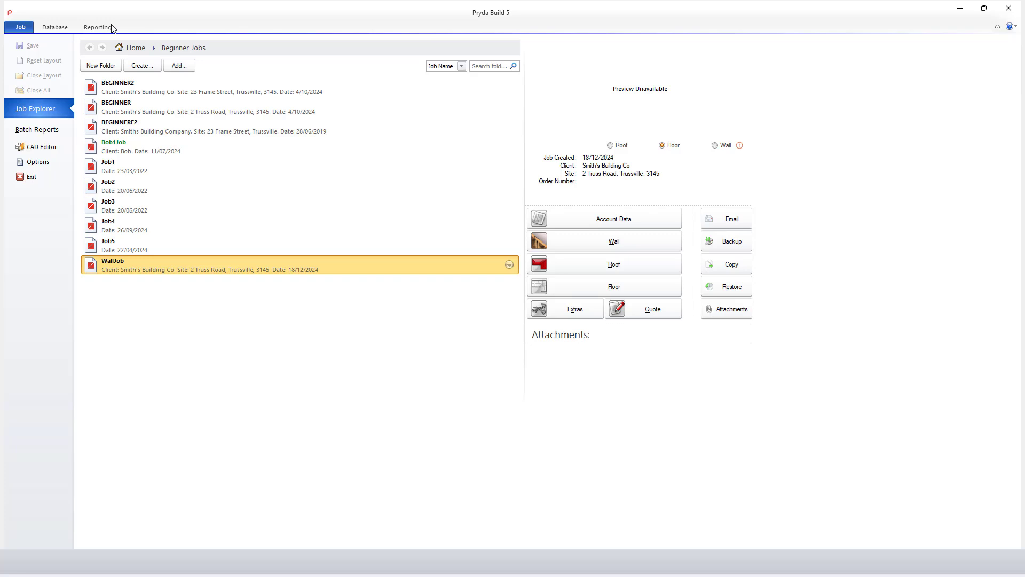
- Enable the WM8150PS and WM8200PS Pryda screws in the connection preferences for Jack truss TC to TG HTC
scroll(112, 28, down, 1)
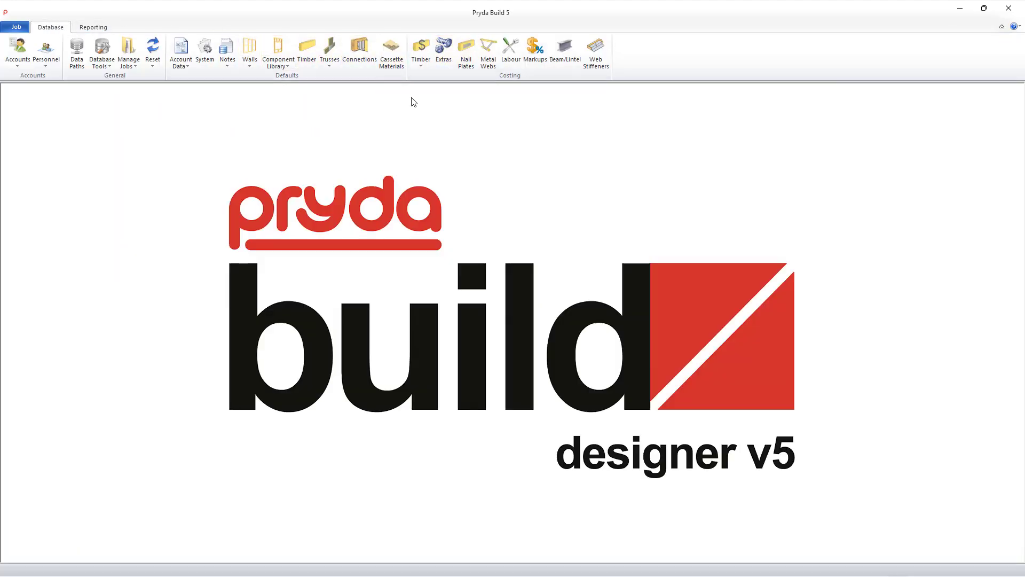
click(359, 51)
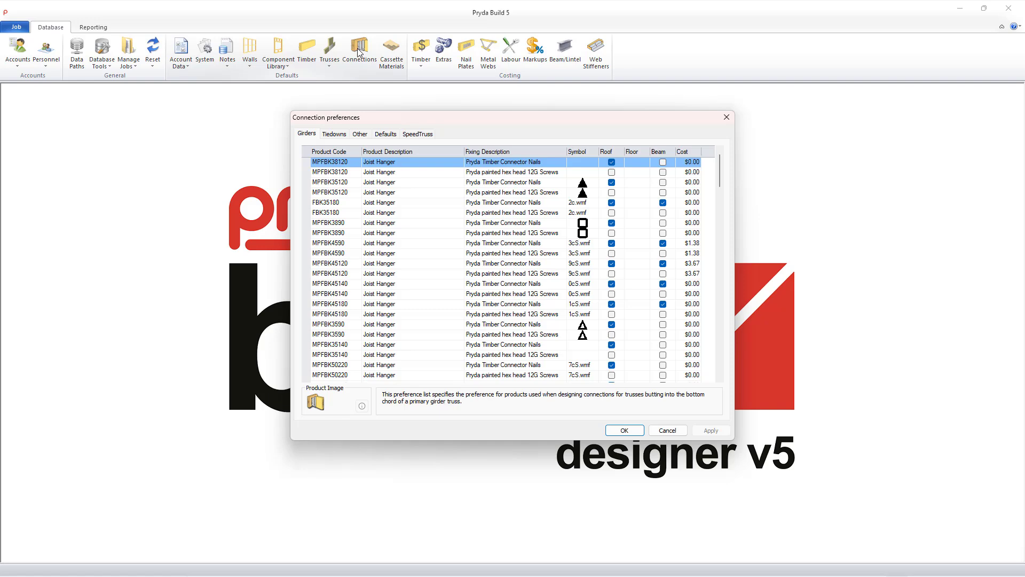
click(362, 136)
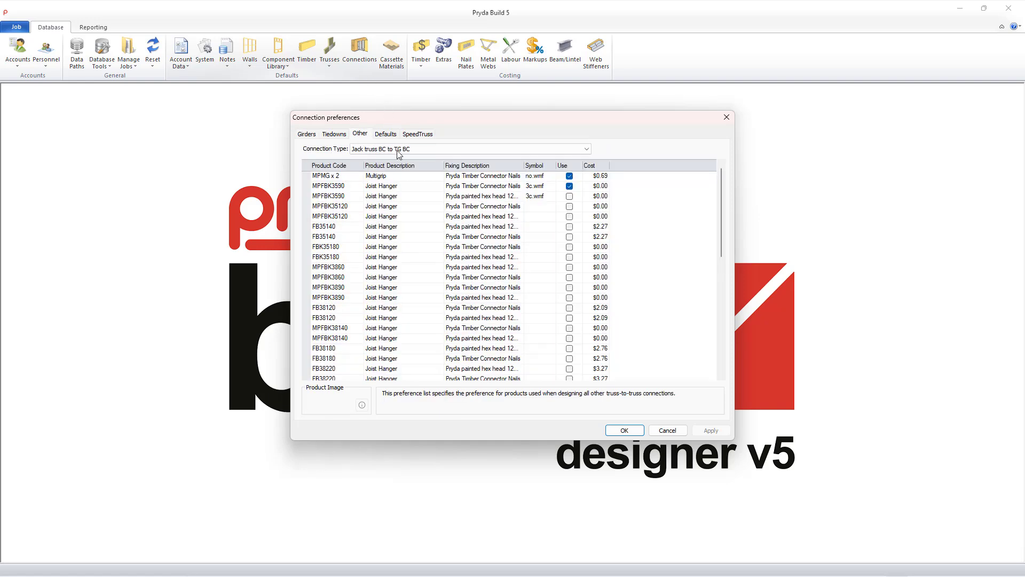
click(432, 151)
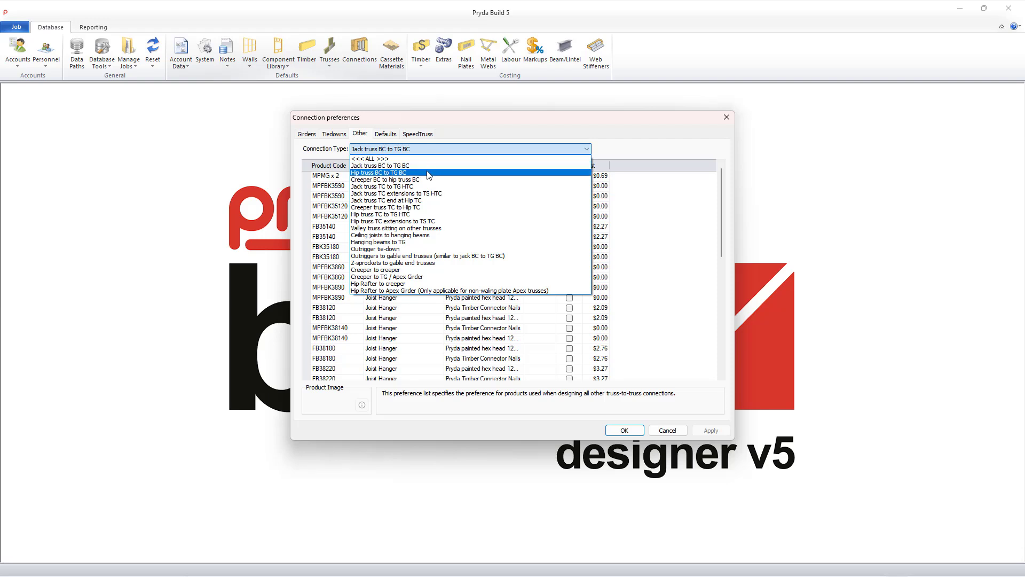
click(424, 186)
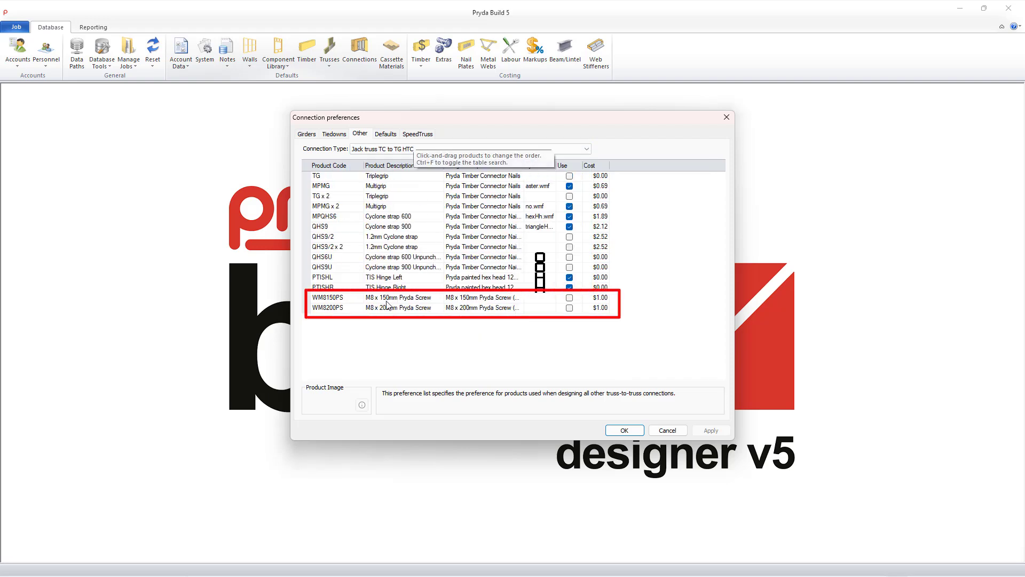
click(569, 298)
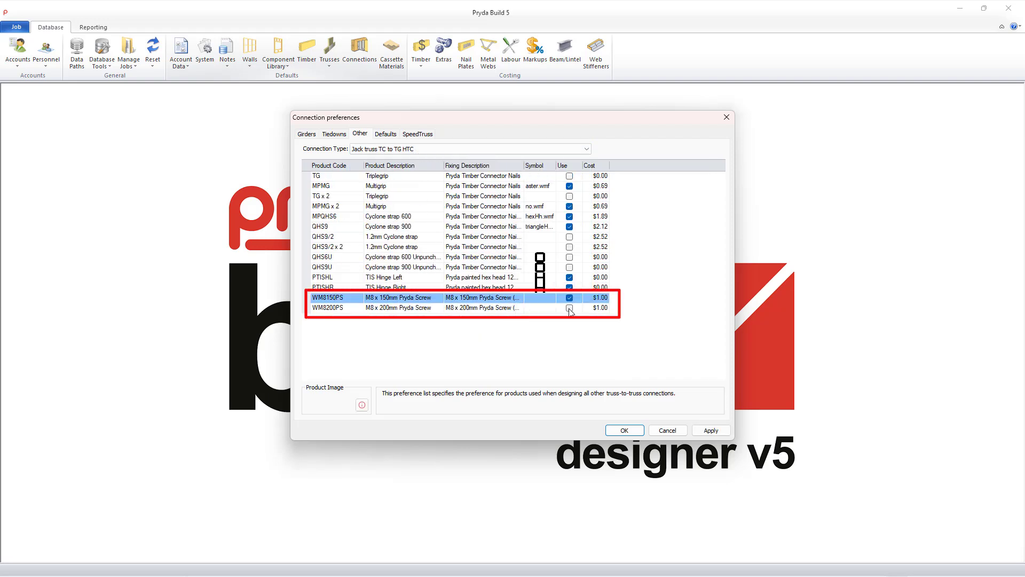
click(569, 308)
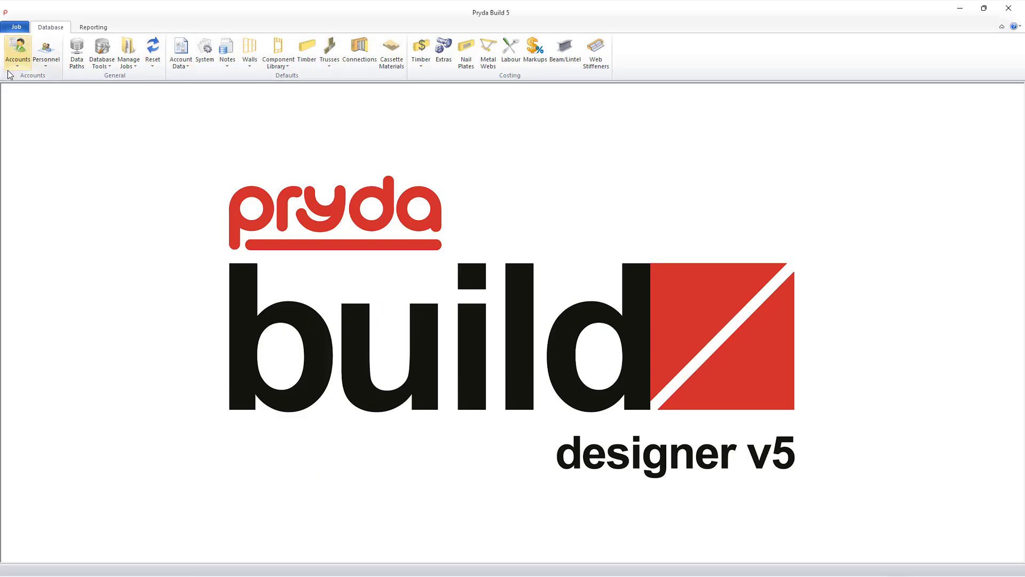
- Select the client accounts from Builder One to Builder Six and open them for bulk editing
click(18, 57)
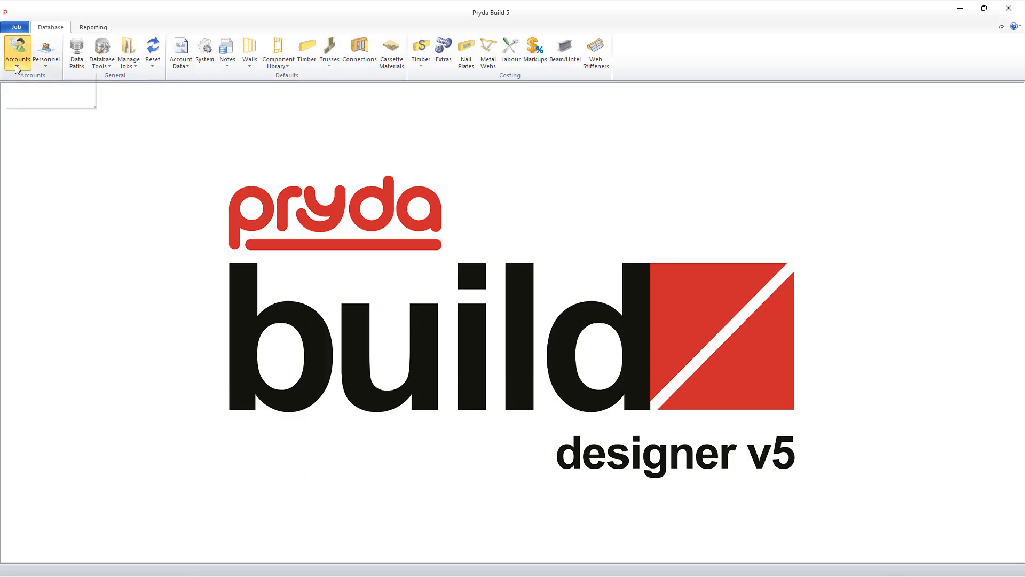
click(23, 78)
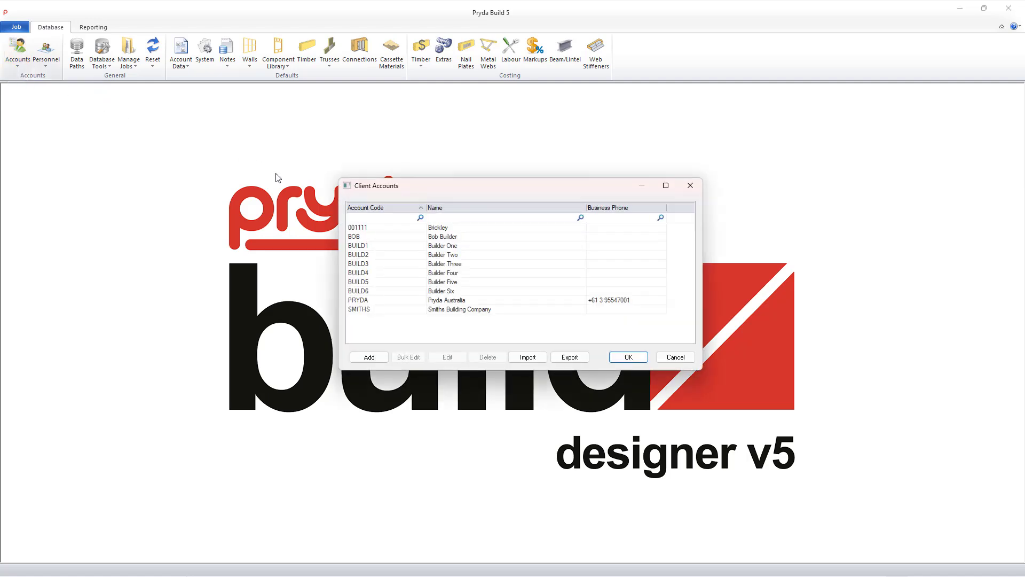
click(363, 246)
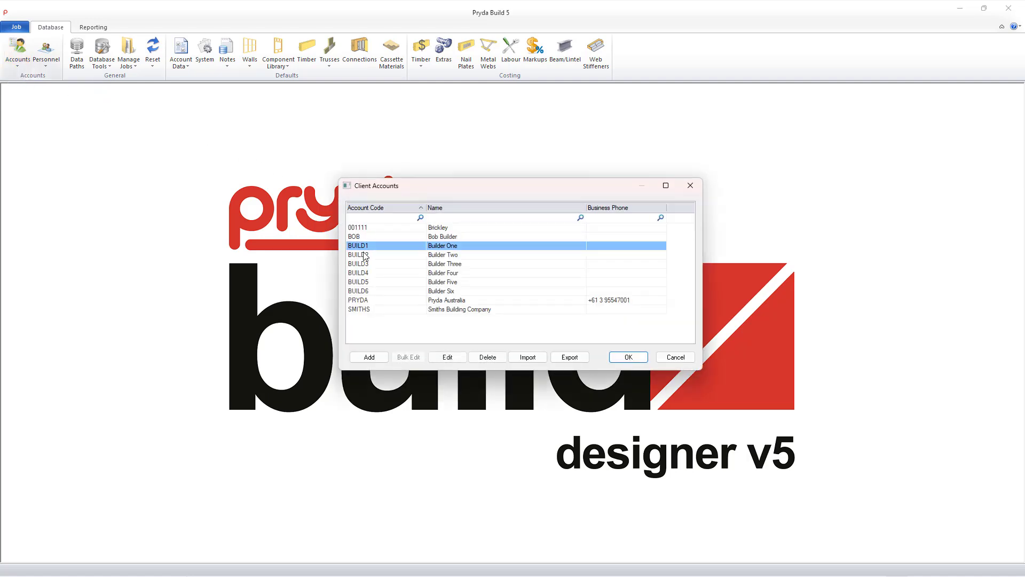
shift+click(365, 292)
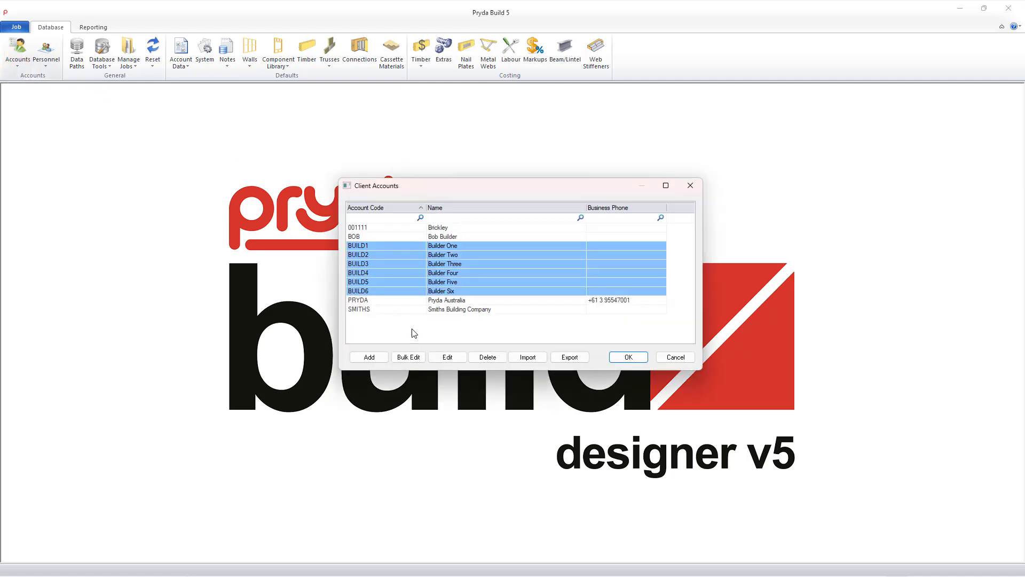
click(408, 358)
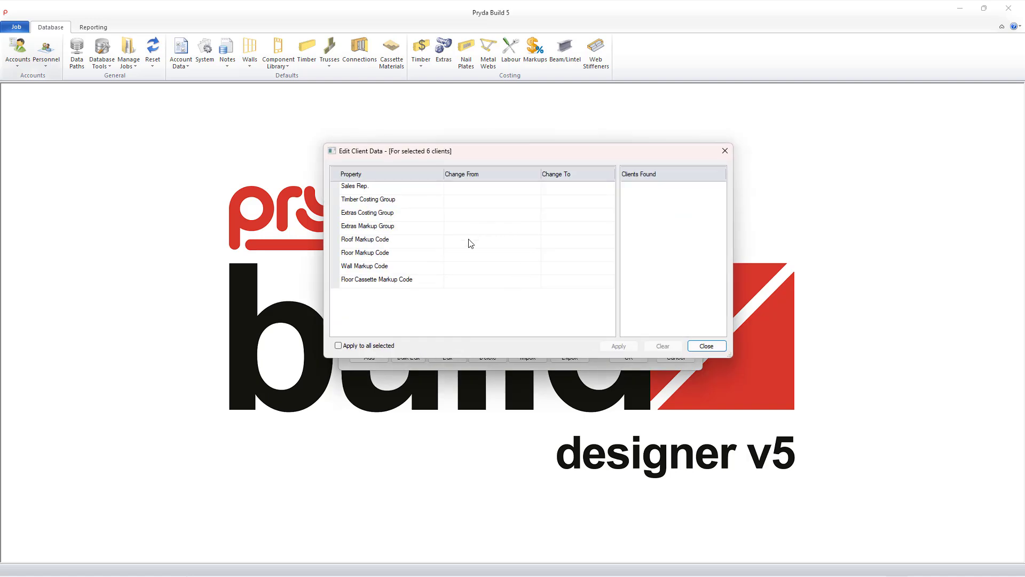
- Set the Roof Markup Code to change from to 3 for the selected clients
click(461, 244)
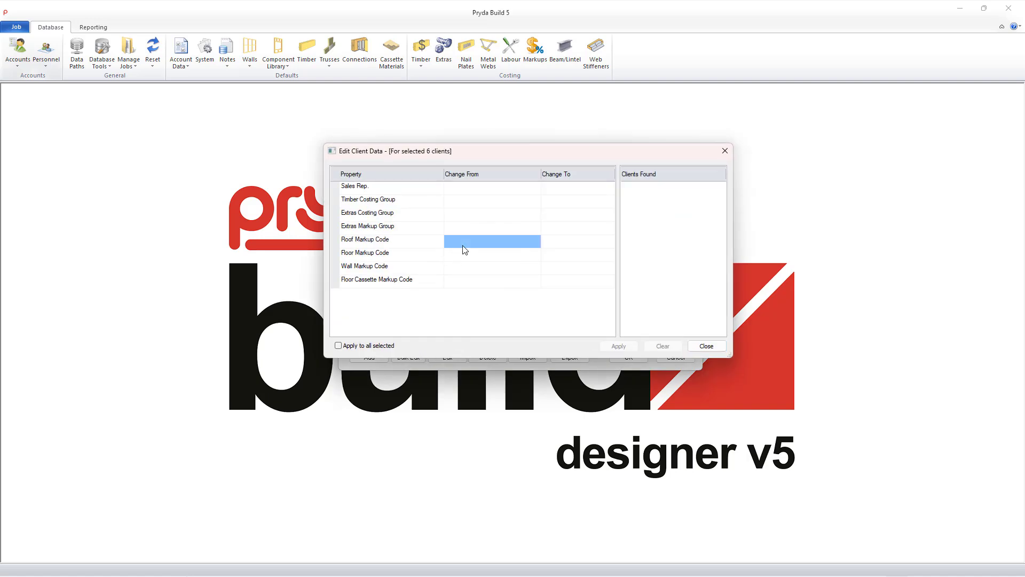
click(529, 246)
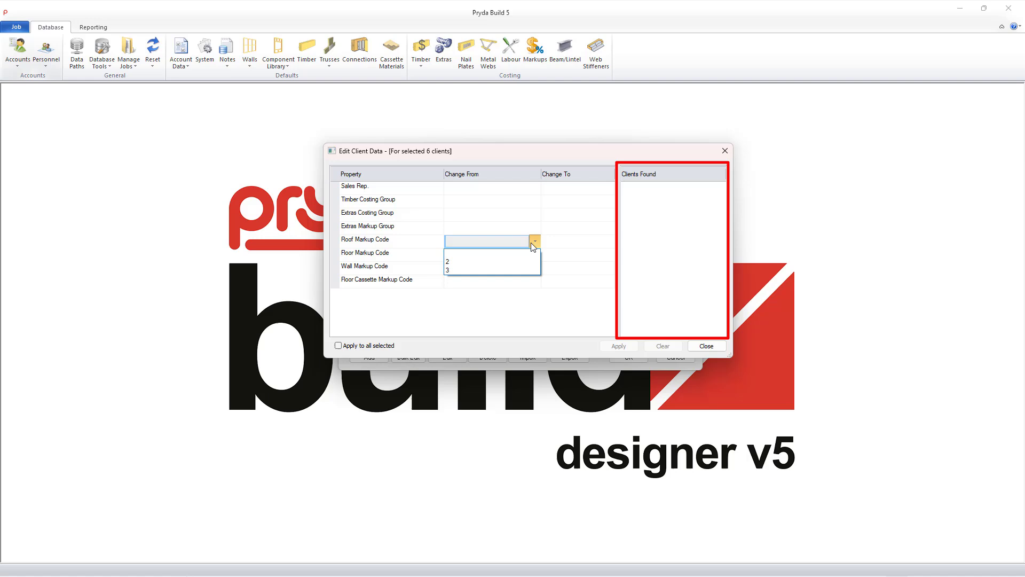
click(492, 270)
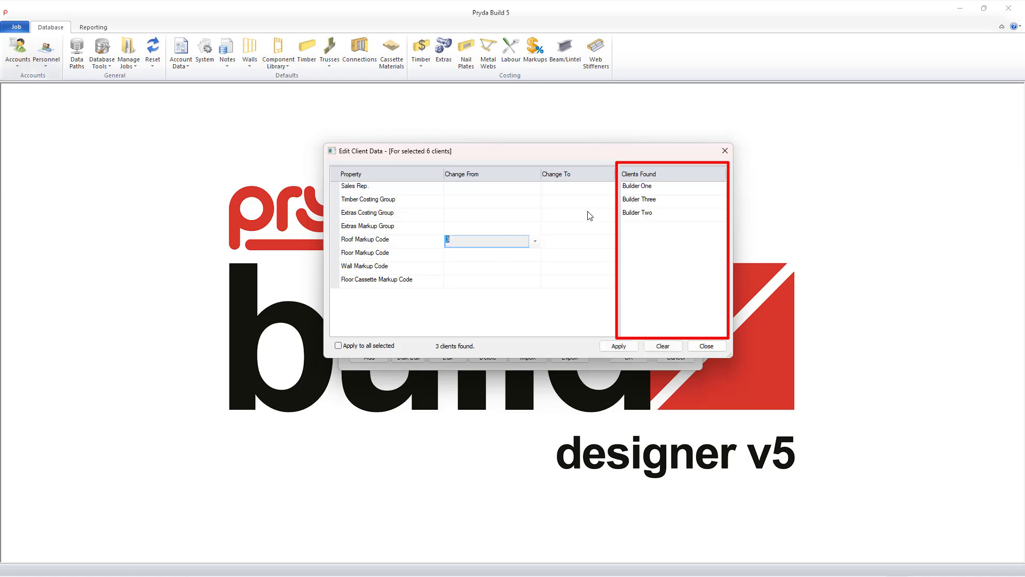
- Set the Roof Markup Code to change to 4 for the clients found, without applying it to all selected clients
click(338, 346)
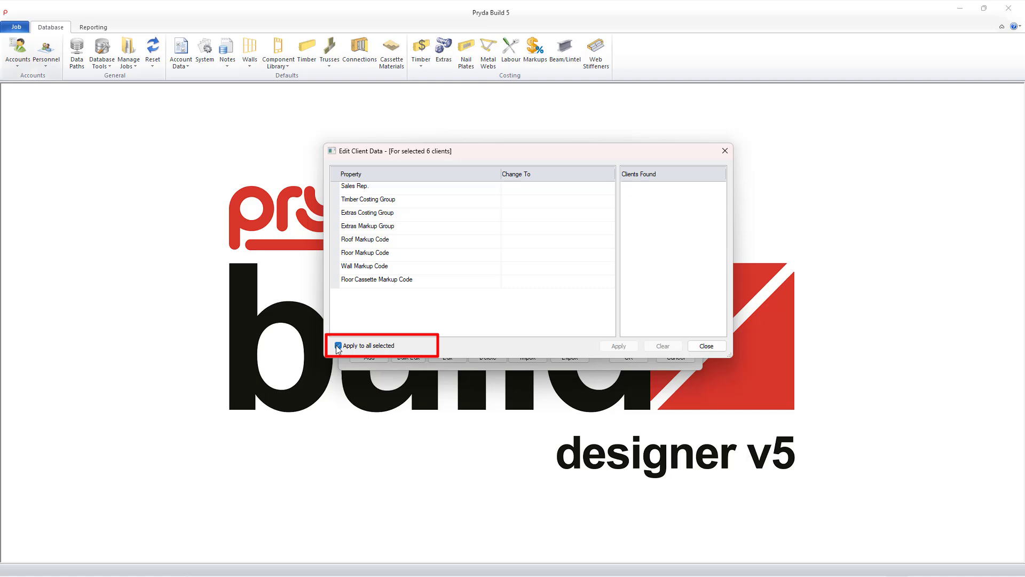
click(338, 346)
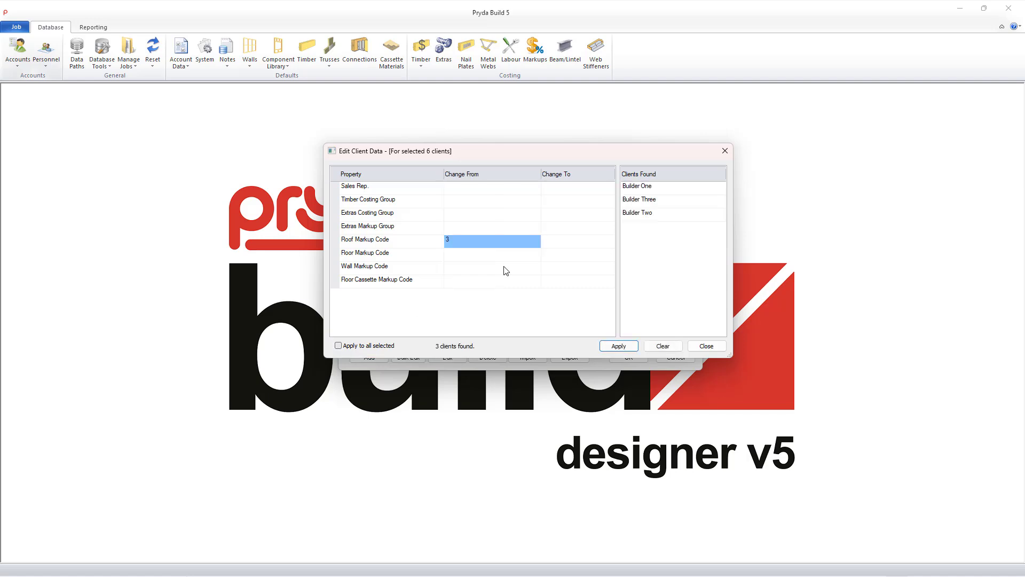
click(590, 242)
click(609, 241)
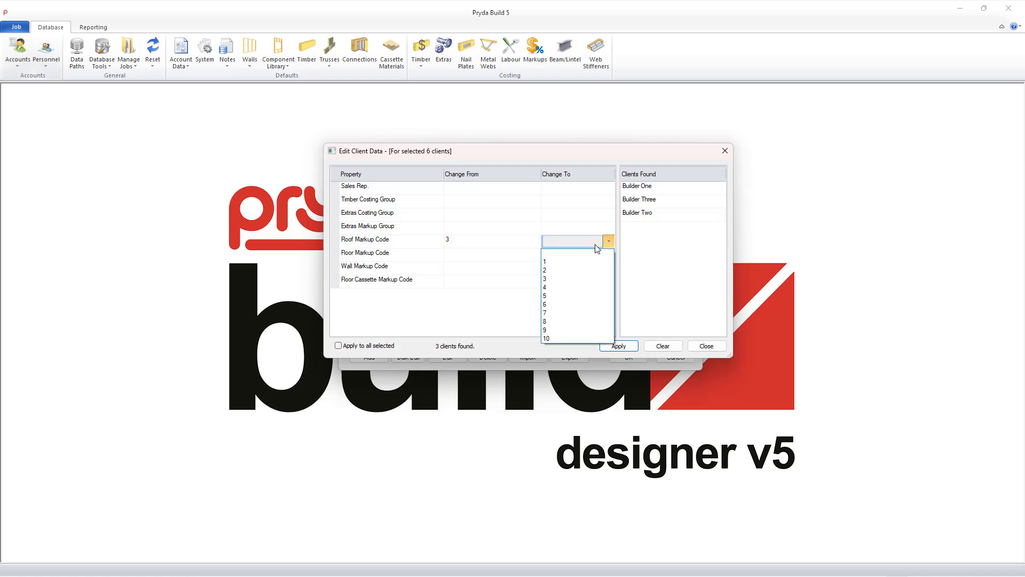
click(556, 287)
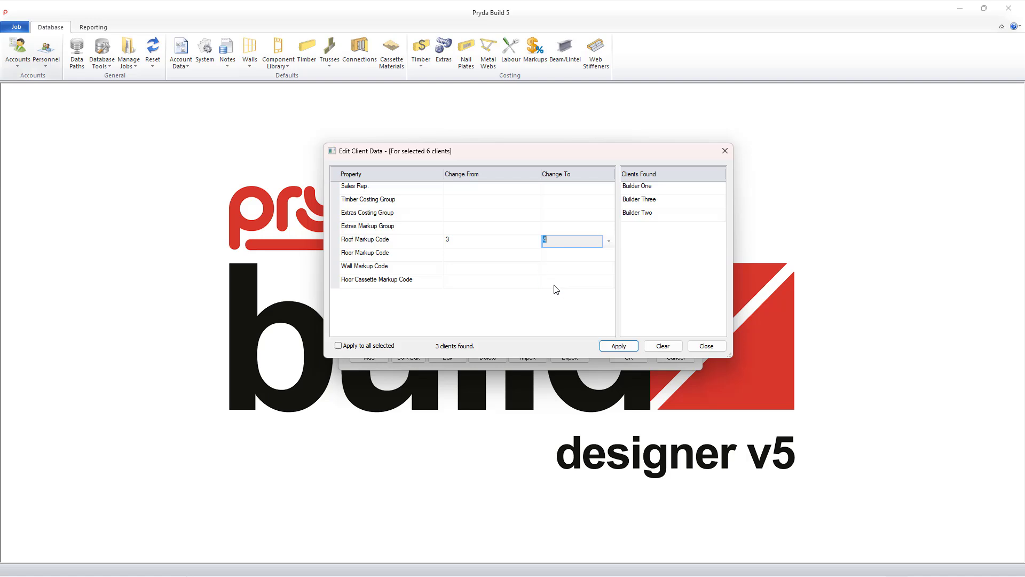
- Apply the roof markup code change, close the bulk editor and open the Builder Three client account
click(625, 348)
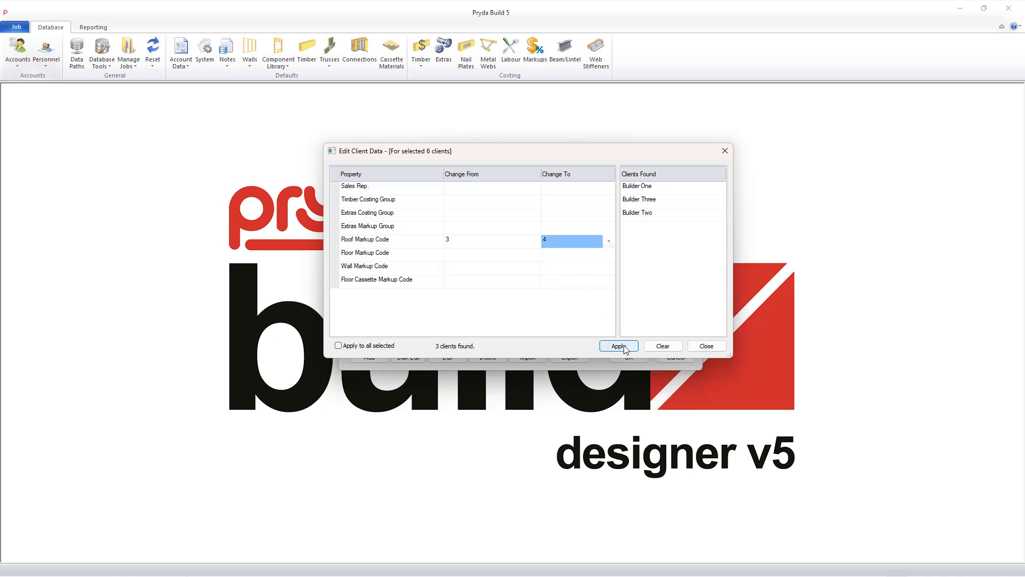
click(624, 347)
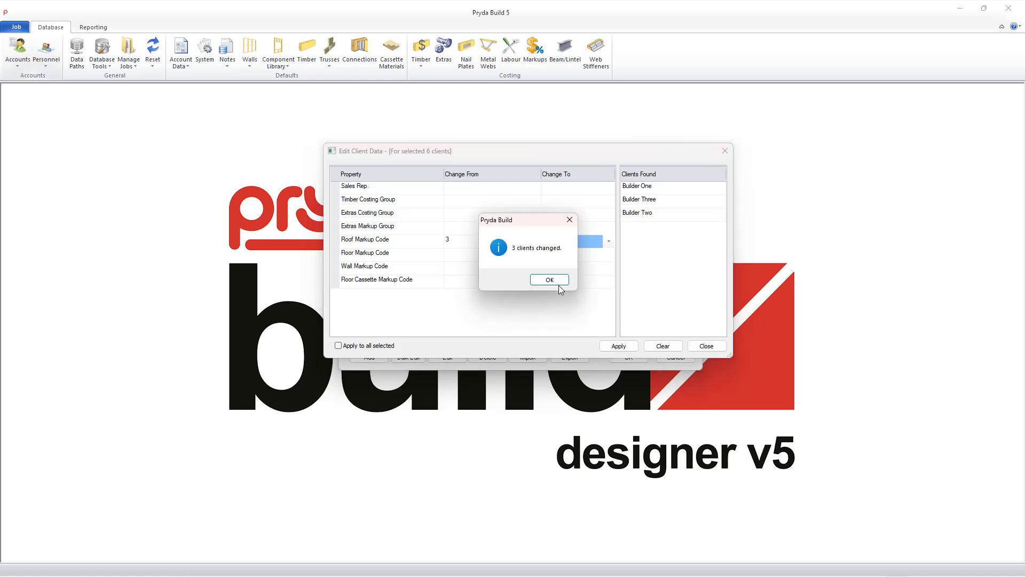
click(555, 283)
click(706, 346)
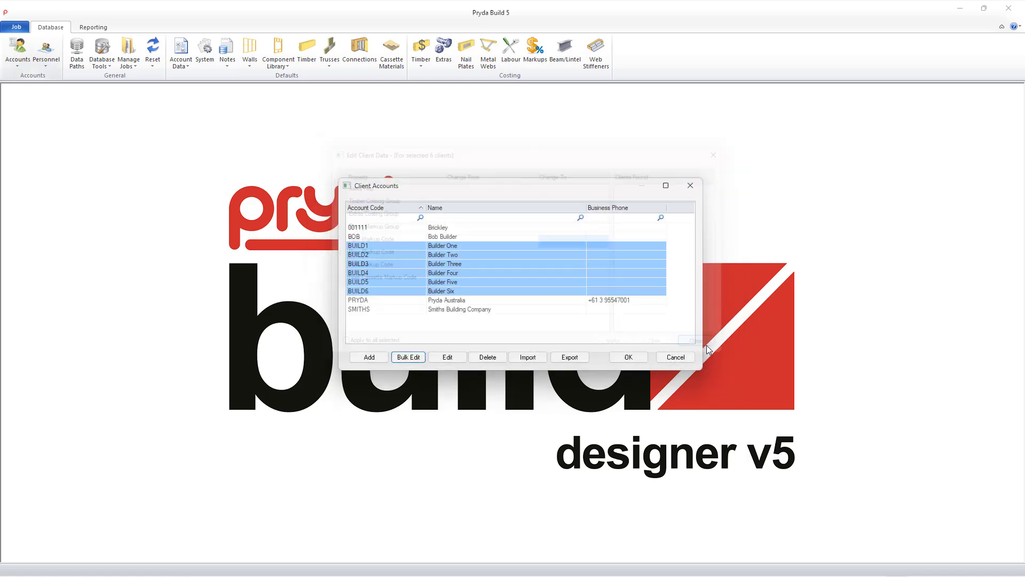
double_click(461, 263)
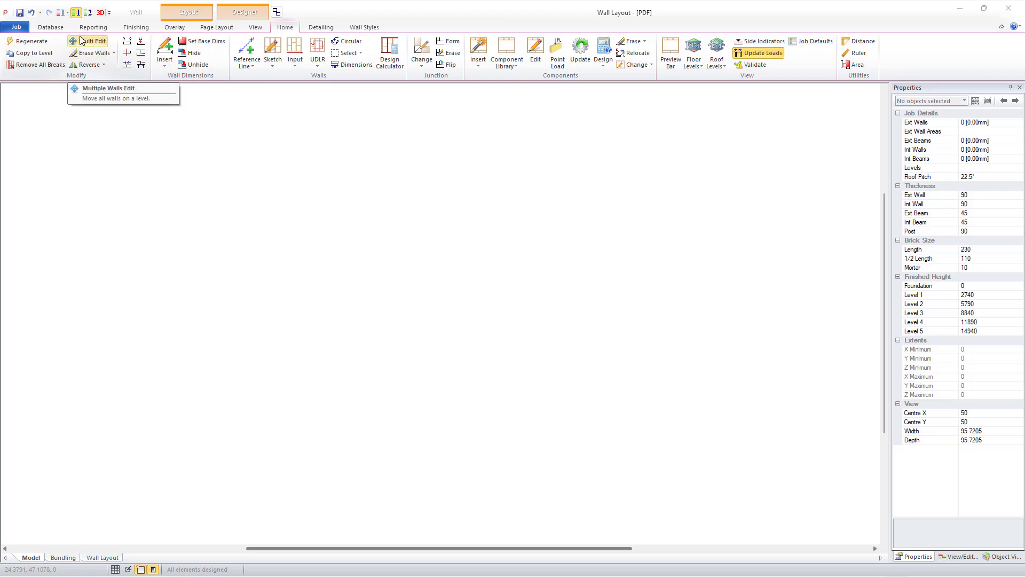
- Open Beginner Training Single Storey Plan.PDF as an overlay in the wall layout, using the Portable Document Format file filter
click(171, 28)
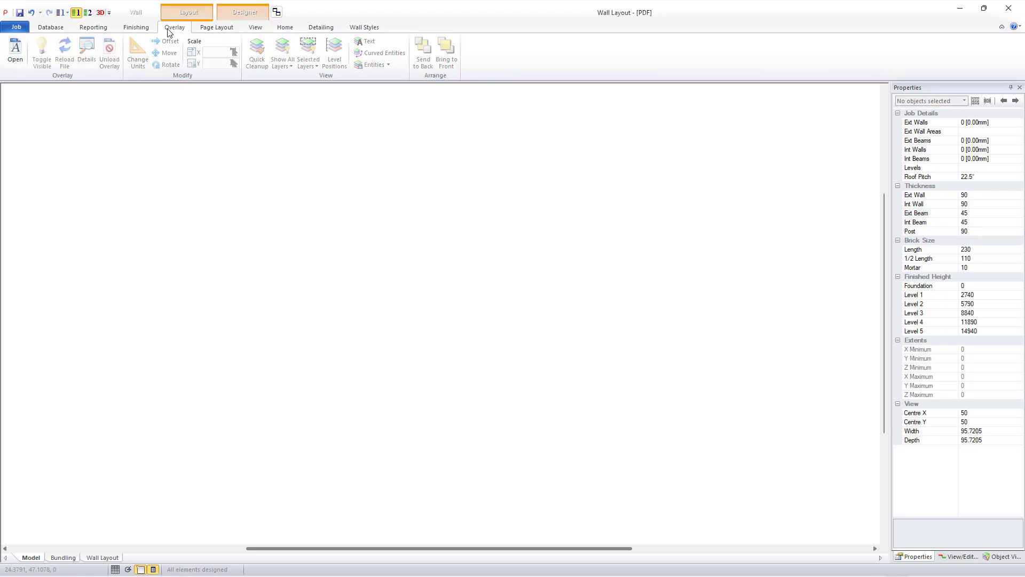
click(15, 54)
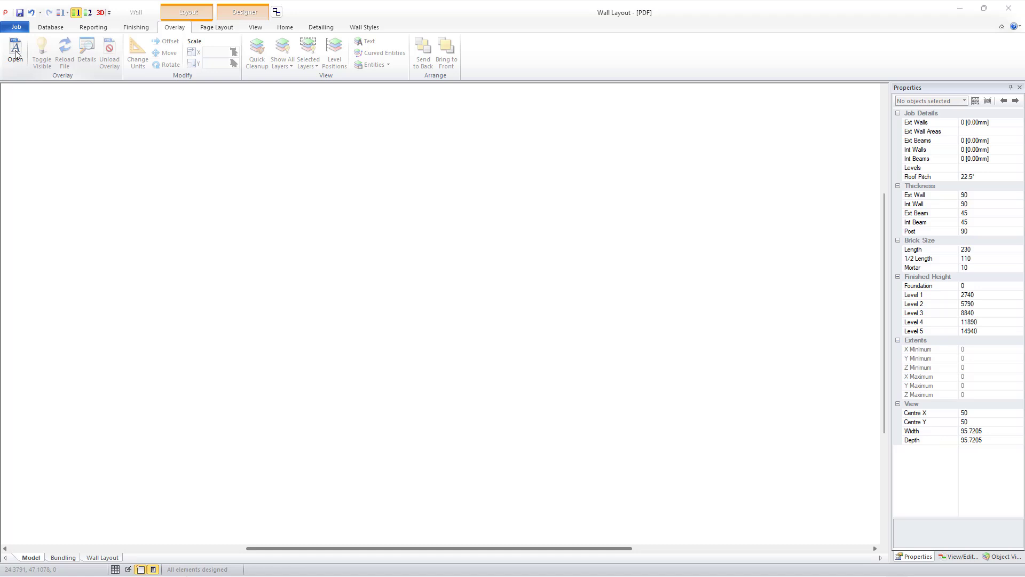
click(774, 371)
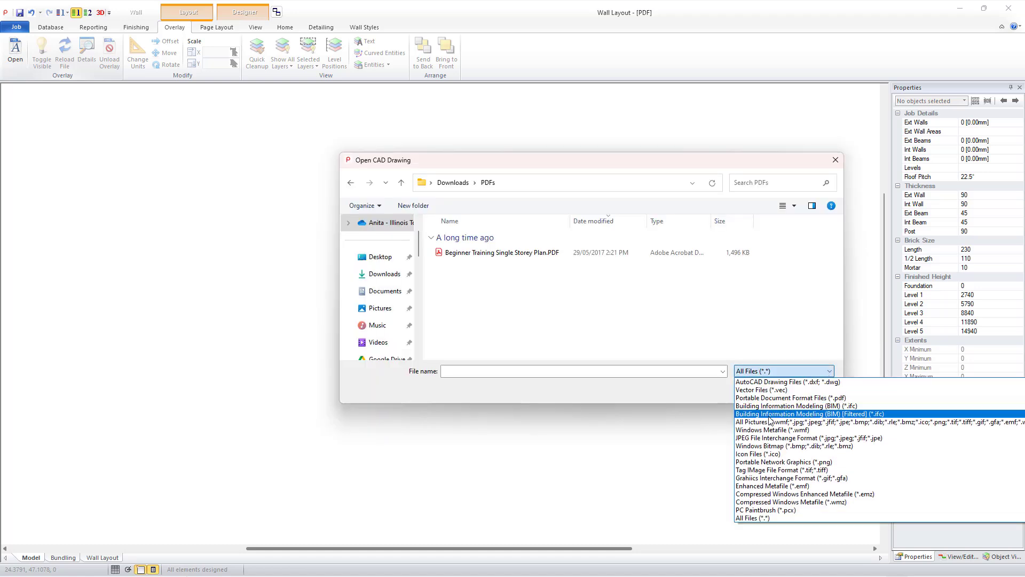
click(767, 398)
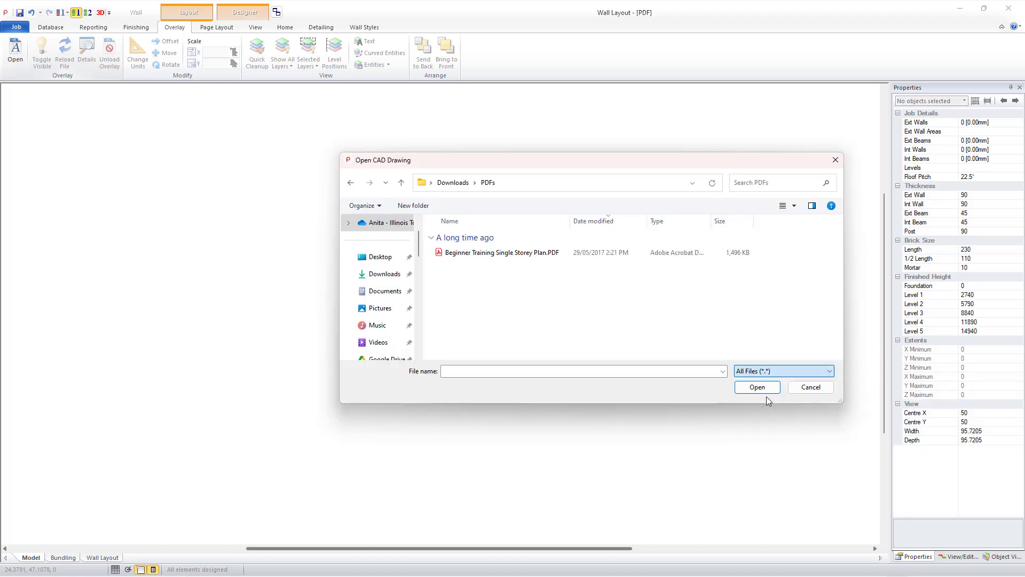
double_click(460, 253)
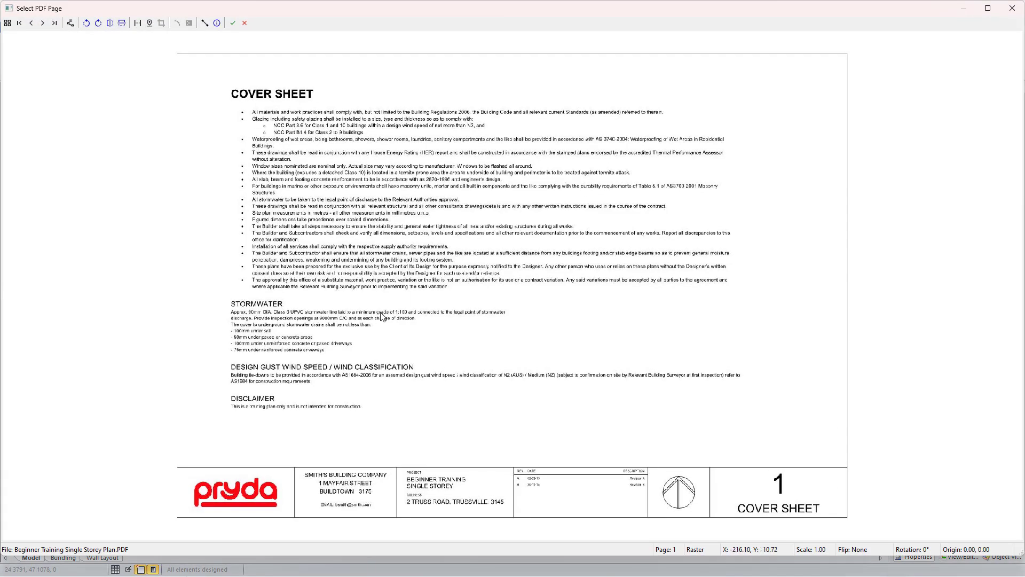
- Vectorize page 2, the floor plan, and load it as the overlay
click(43, 27)
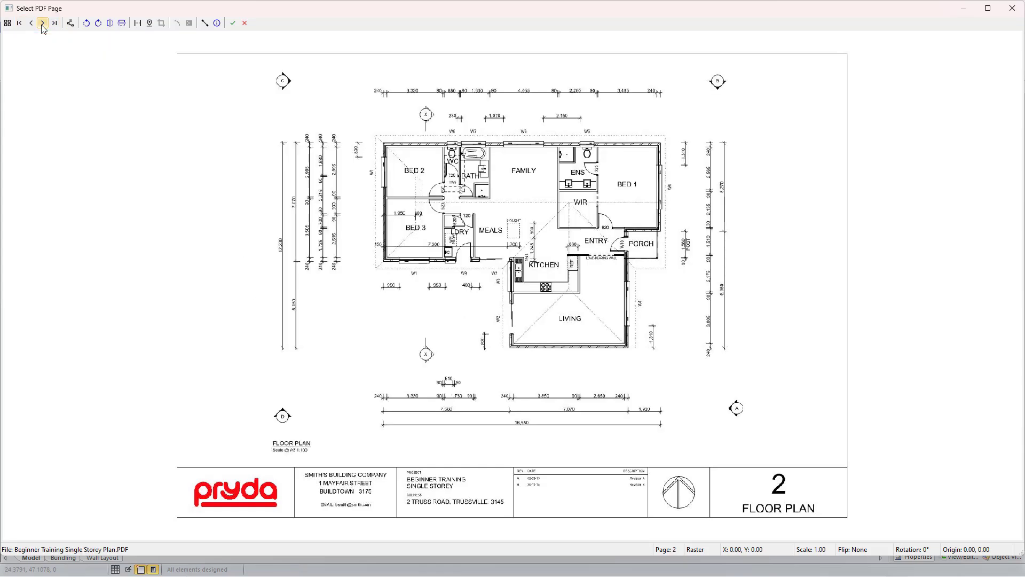
click(70, 23)
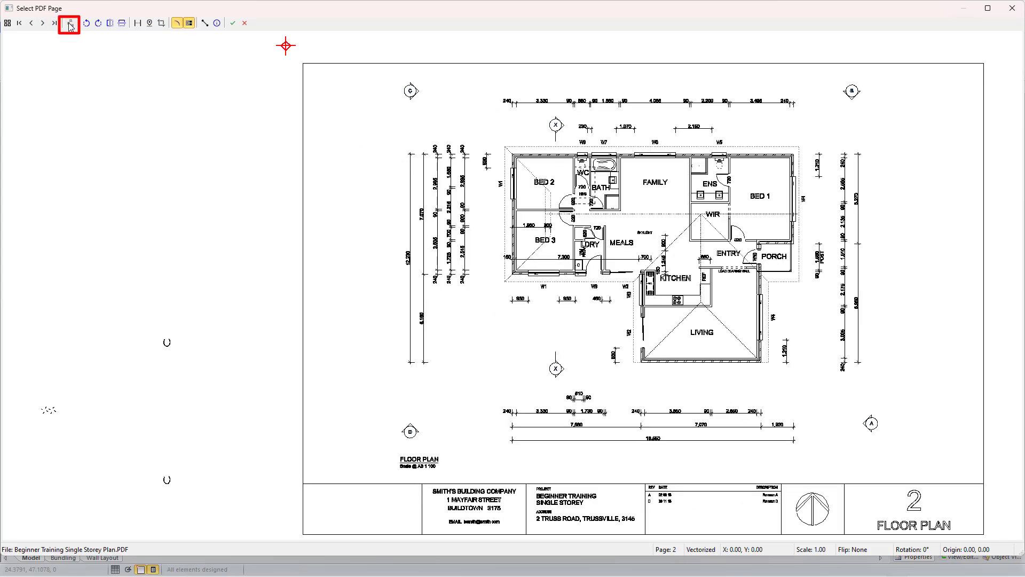
click(232, 22)
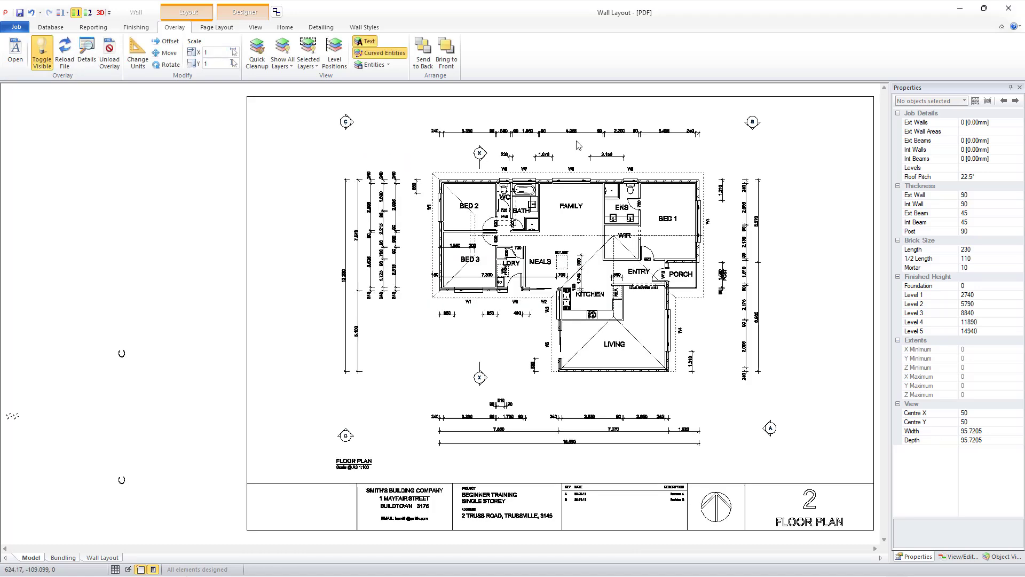
- Set the overlay's X scale from the two ends of the 1,070 dimension above window W7
scroll(605, 153, up, 3)
scroll(605, 153, up, 3)
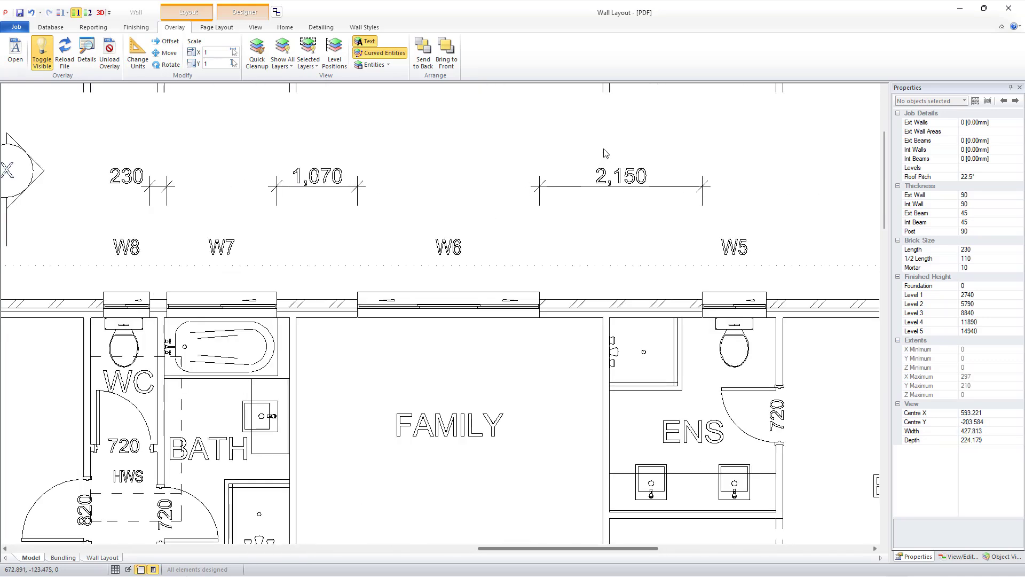
click(233, 52)
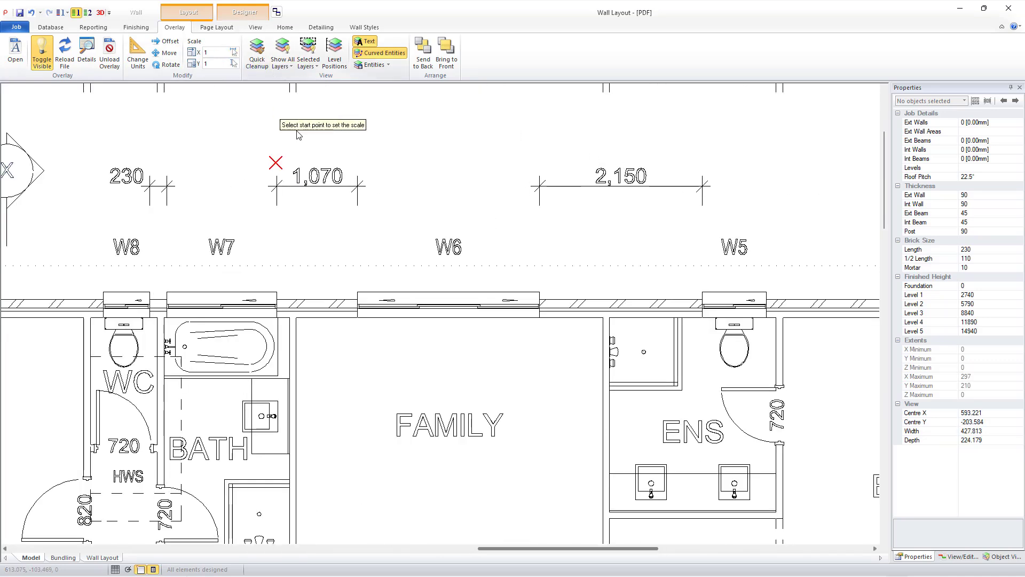
click(277, 186)
click(356, 187)
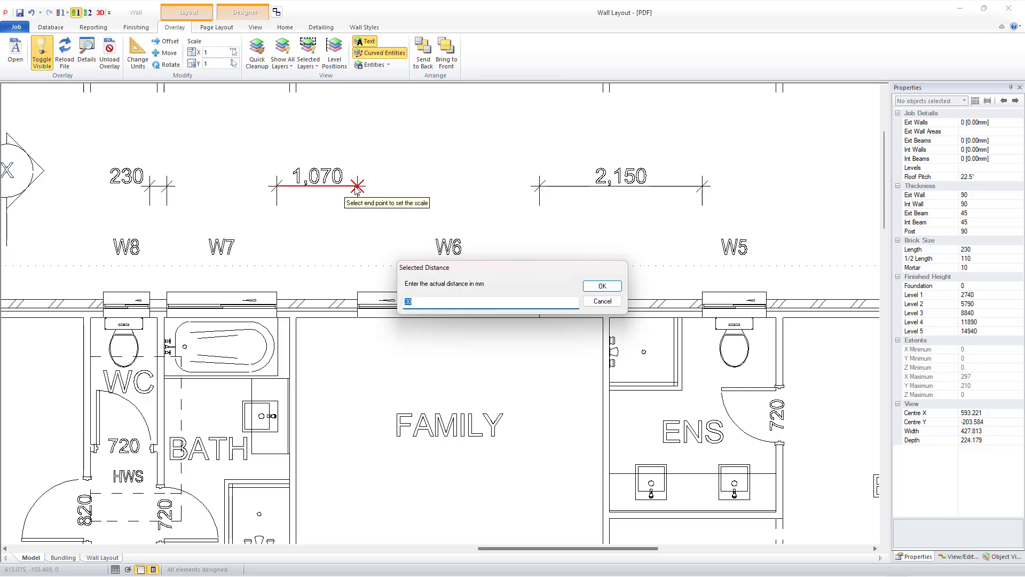
key(Return)
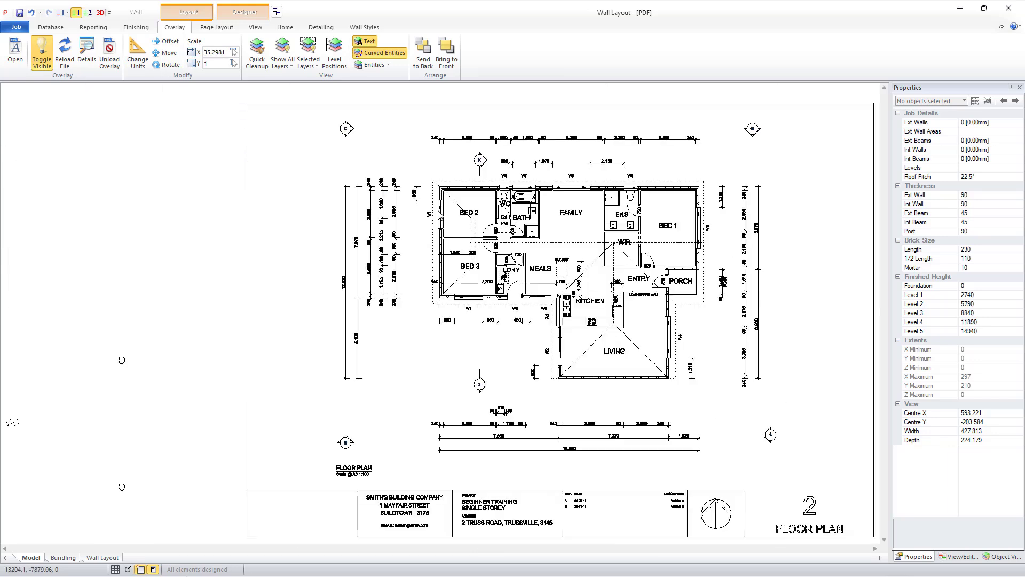
- Set the overlay's Y scale from the two ends of the vertical 700 dimension beside BED 3
scroll(410, 203, up, 10)
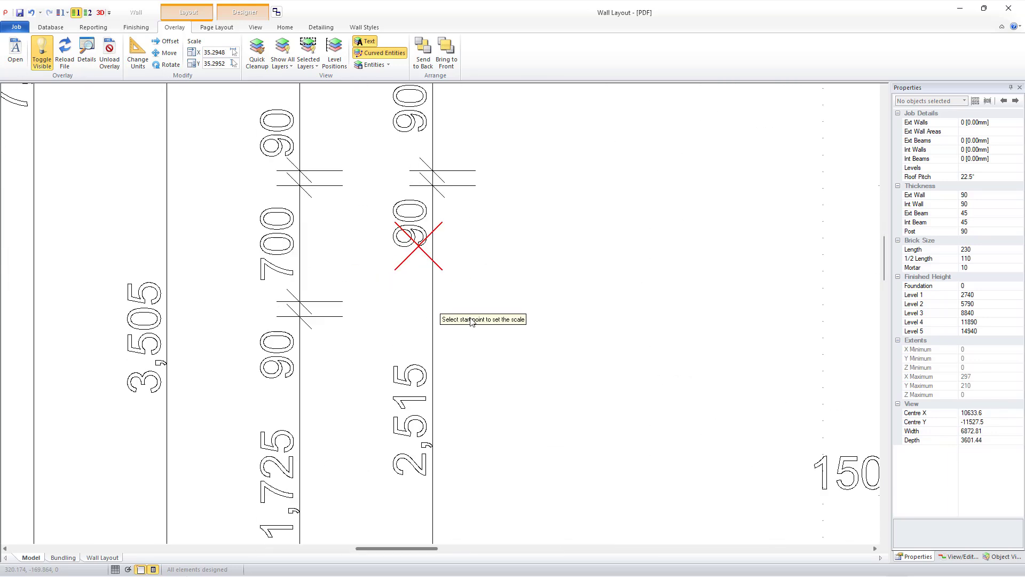
click(300, 302)
click(300, 185)
click(602, 287)
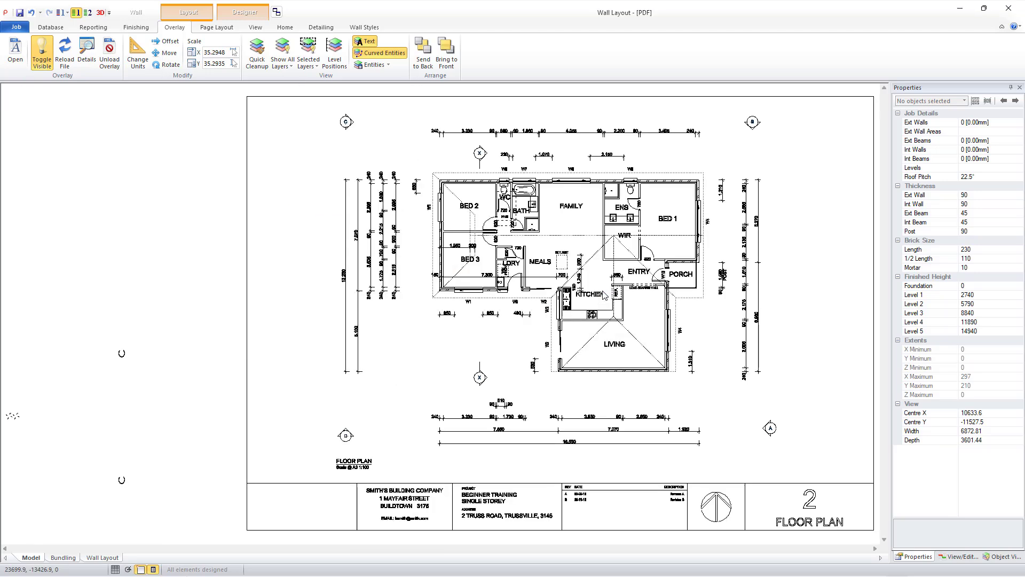
scroll(602, 288, down, 1)
scroll(603, 289, up, 1)
scroll(694, 315, up, 3)
scroll(695, 320, down, 2)
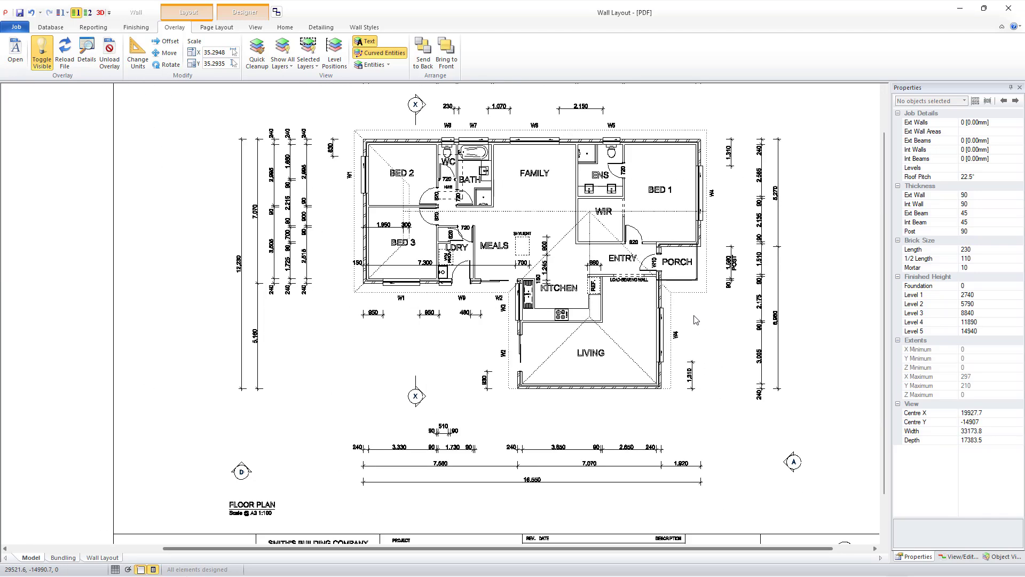
- Start sketching an external wall with Snap to CAD Entities enabled
click(286, 28)
click(272, 67)
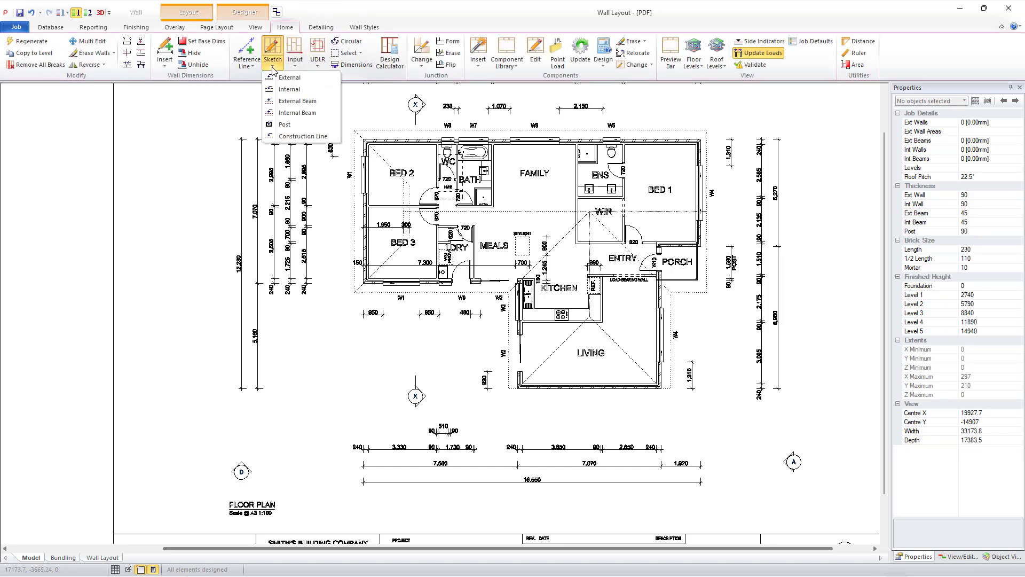
click(289, 78)
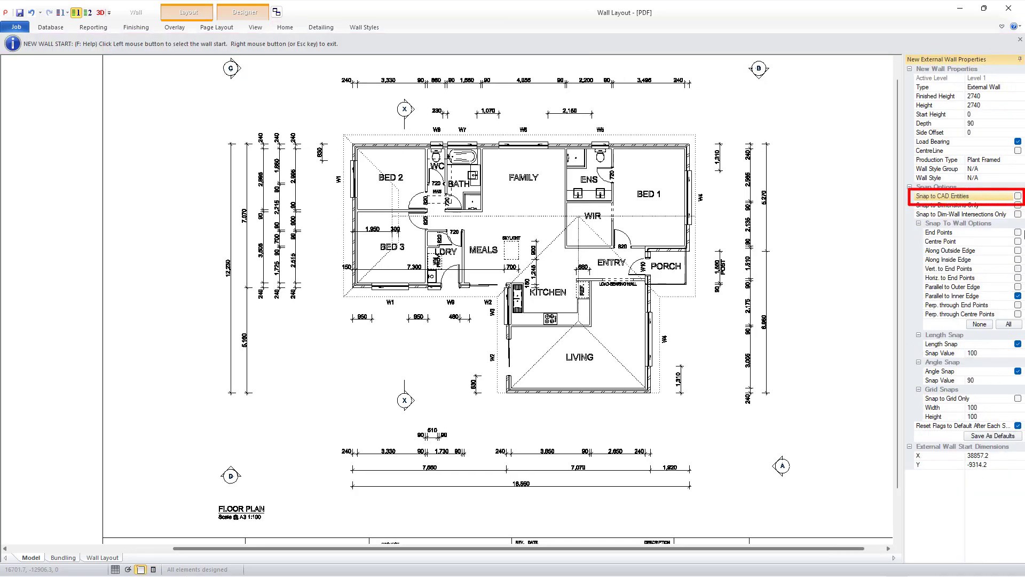
click(1018, 196)
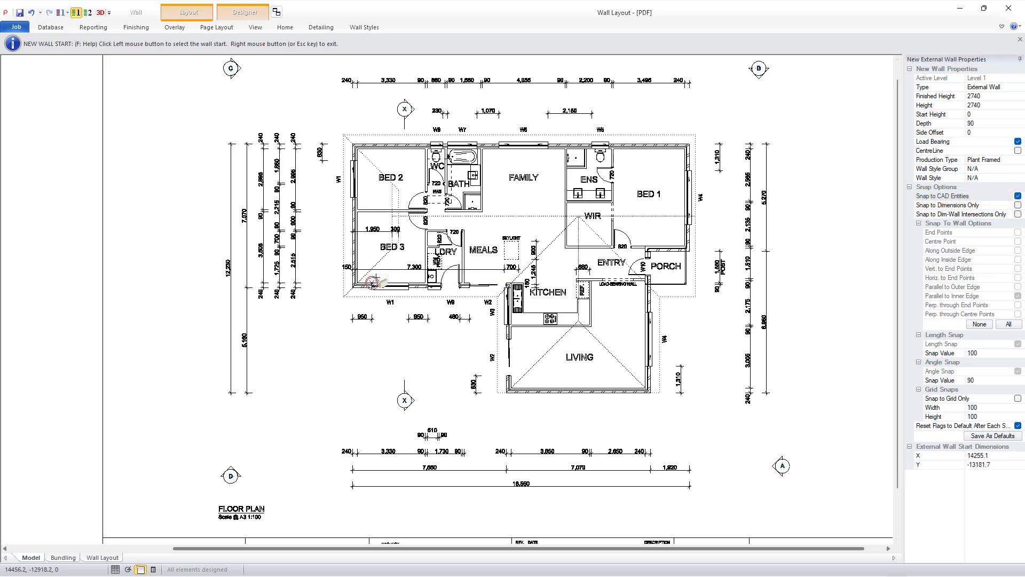
- Sketch the external wall from the lower outer corner of BED 3 past windows W1 and W9 to the kitchen corner
scroll(376, 277, up, 5)
click(160, 360)
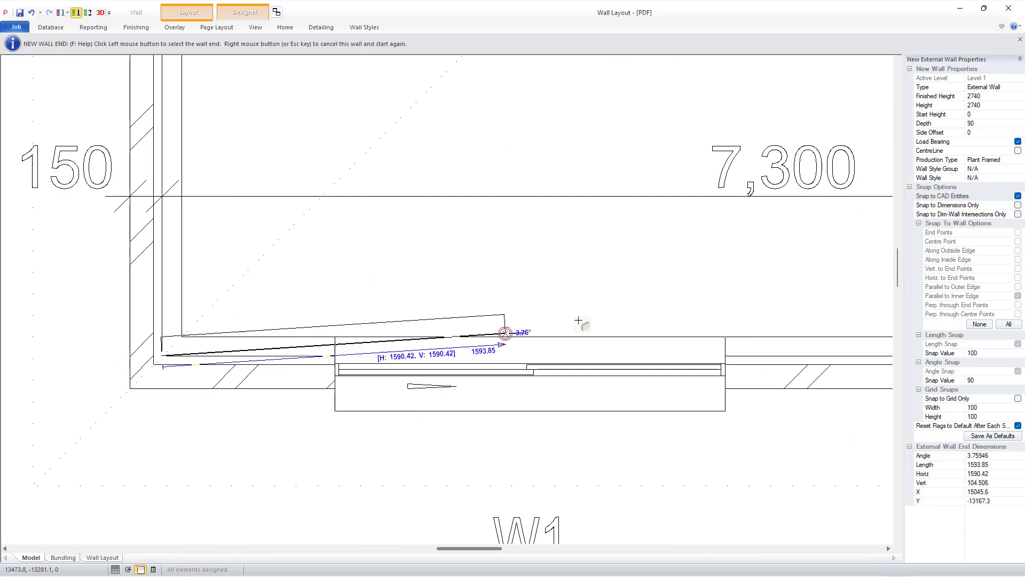
scroll(670, 319, down, 3)
scroll(669, 319, down, 4)
scroll(783, 326, up, 4)
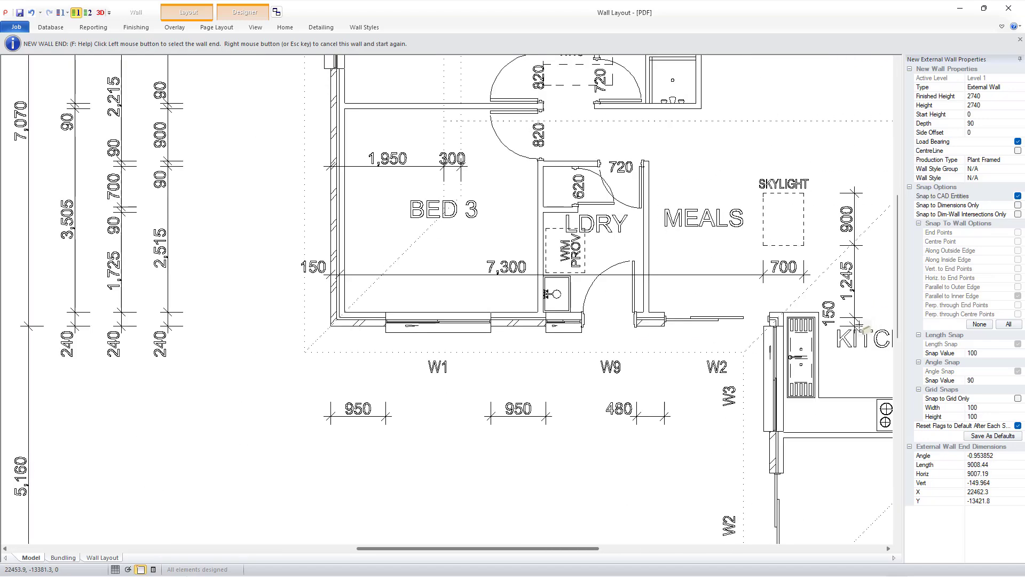
scroll(782, 321, up, 5)
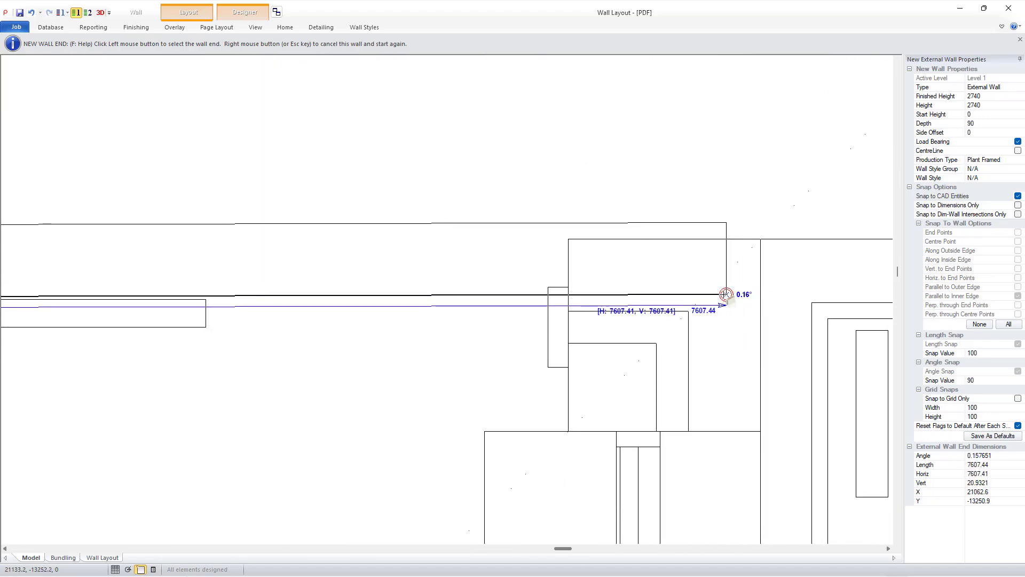
click(688, 312)
- Continue the external wall about 5160 mm down past windows W3 and W2 to the living room's lower-left corner
scroll(692, 319, down, 6)
scroll(742, 358, up, 8)
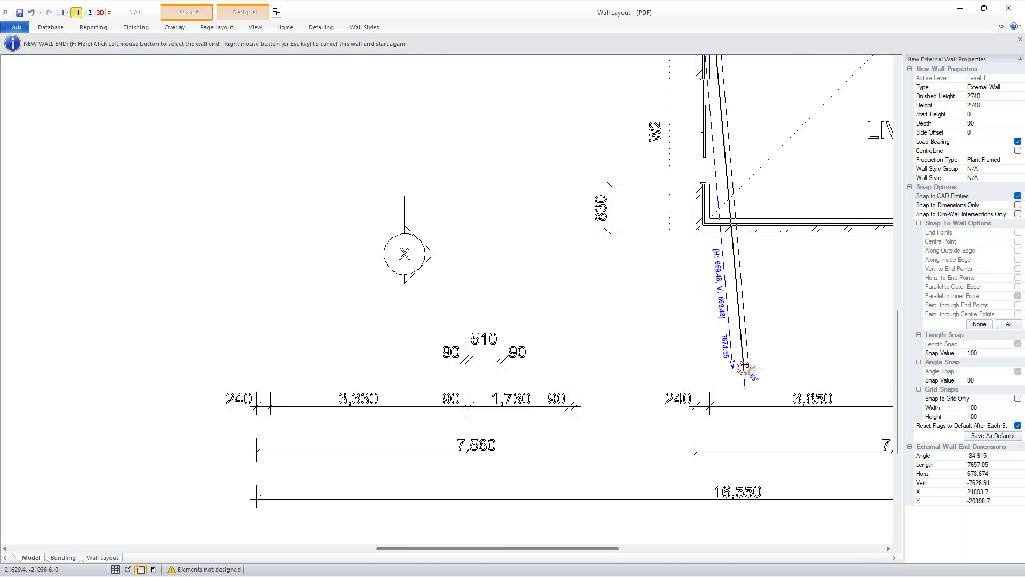
scroll(710, 197, down, 4)
scroll(663, 170, up, 2)
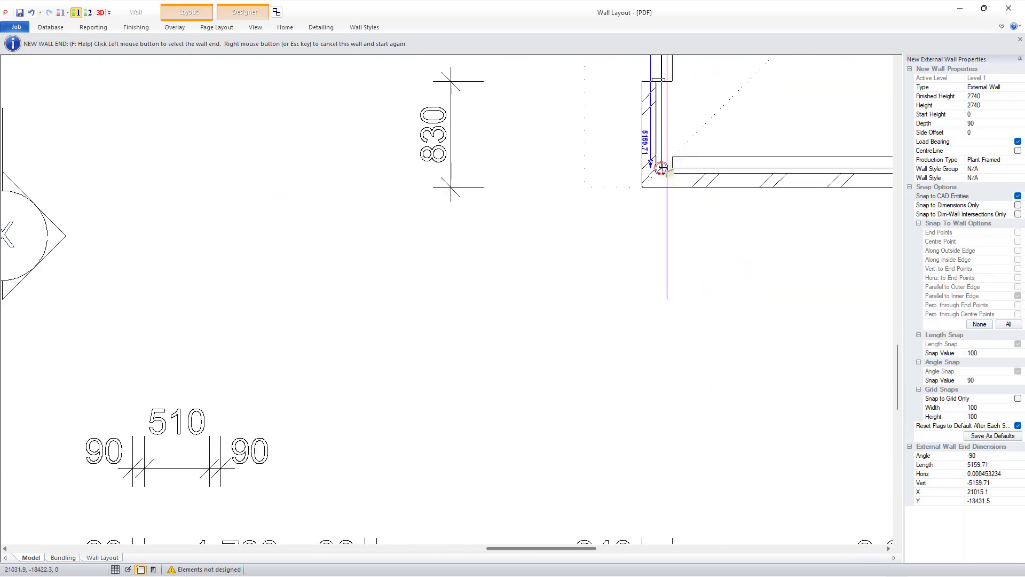
- Continue the external wall about 6.8 m along the bottom of the living room to its lower-right corner
scroll(661, 169, down, 5)
scroll(708, 133, up, 6)
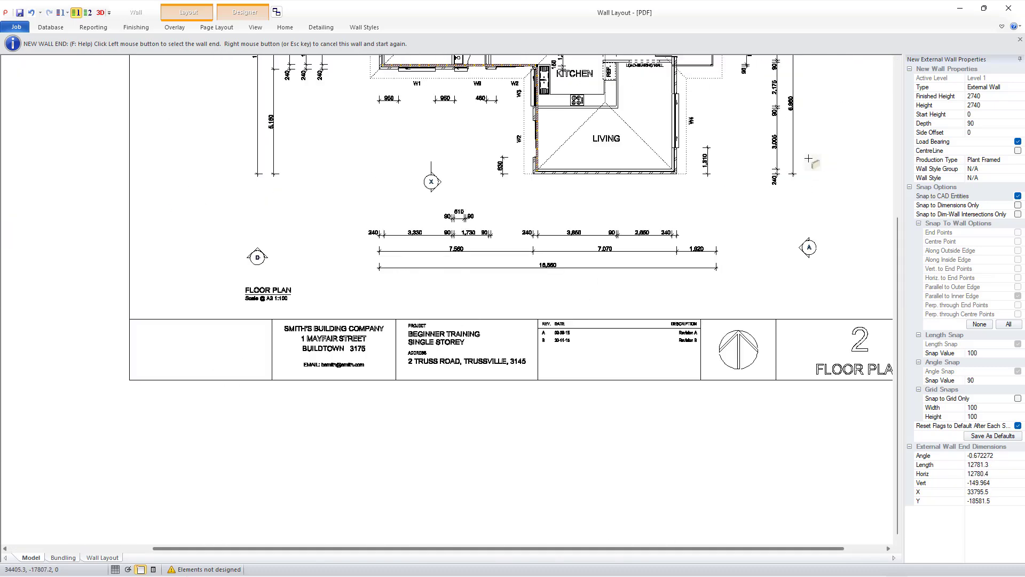
scroll(708, 130, up, 3)
scroll(550, 344, up, 4)
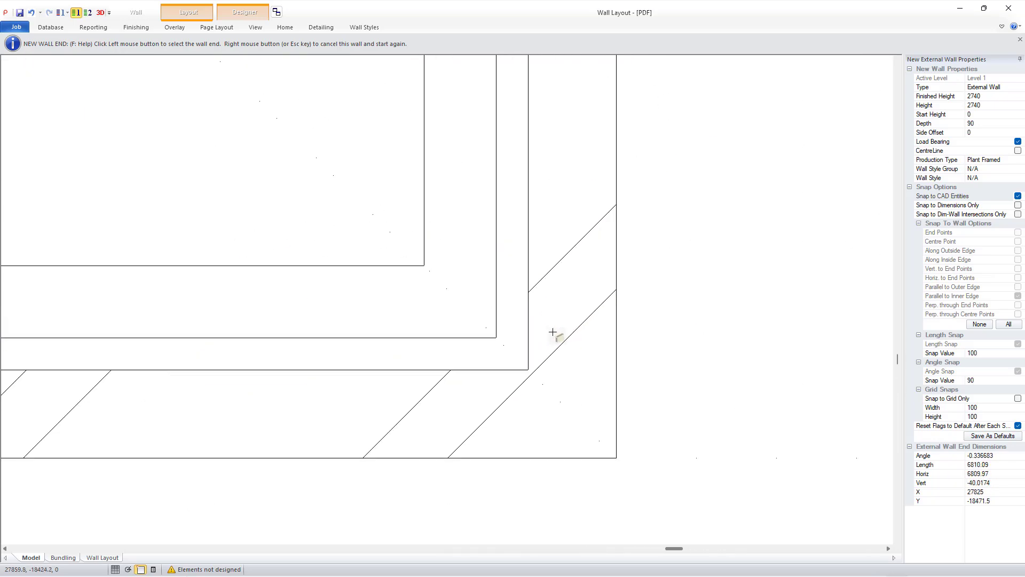
- Continue the external wall about 6960 mm up the living room side to the porch, and about 1920 mm across to BED 1's lower outer corner
scroll(496, 338, down, 5)
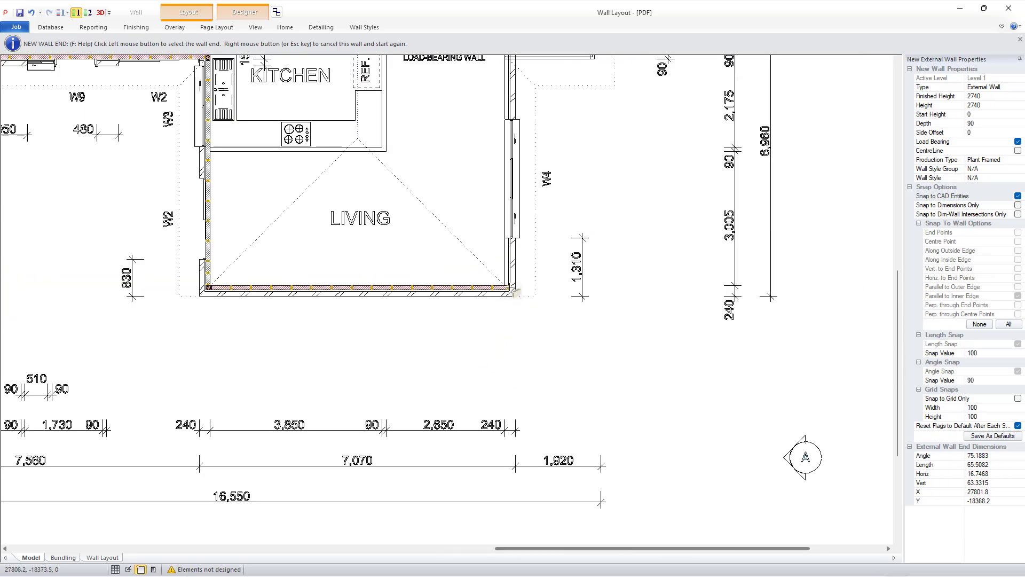
scroll(510, 182, up, 6)
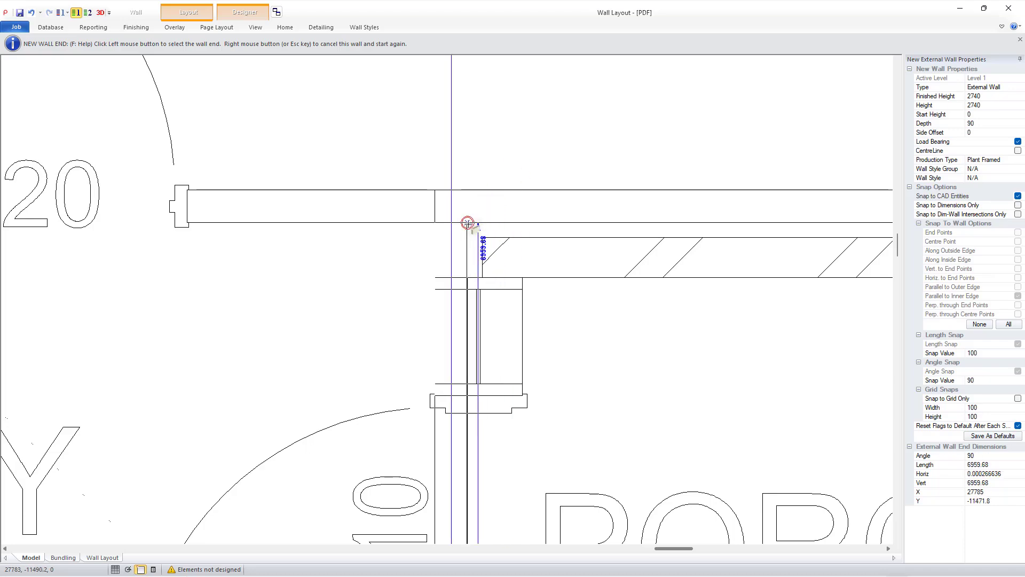
scroll(510, 223, down, 5)
scroll(590, 217, up, 7)
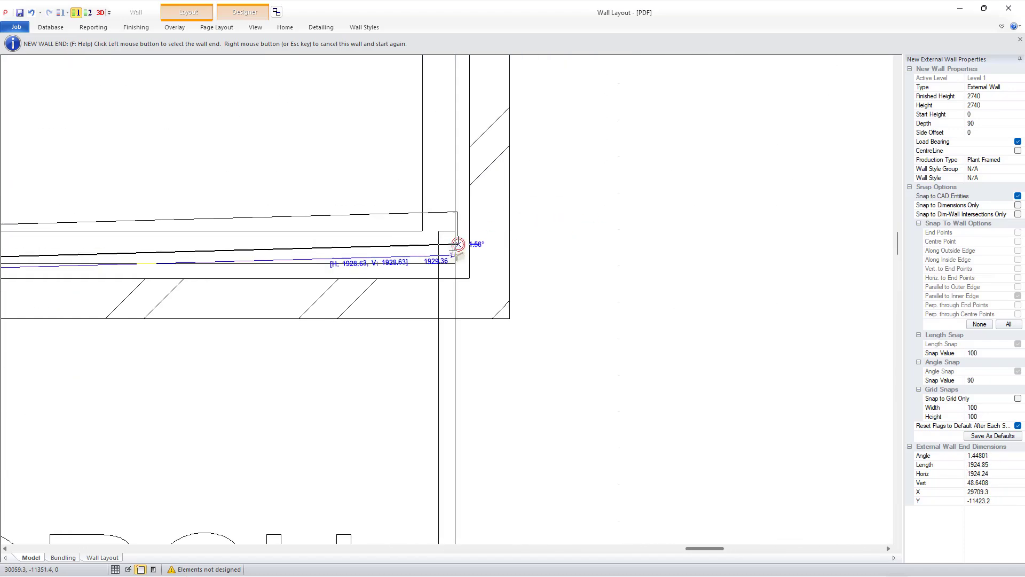
click(455, 264)
- Continue the external wall about 4970 mm up past BED 1's window W4 to the upper outer corner of BED 1
scroll(470, 251, down, 5)
scroll(508, 290, up, 7)
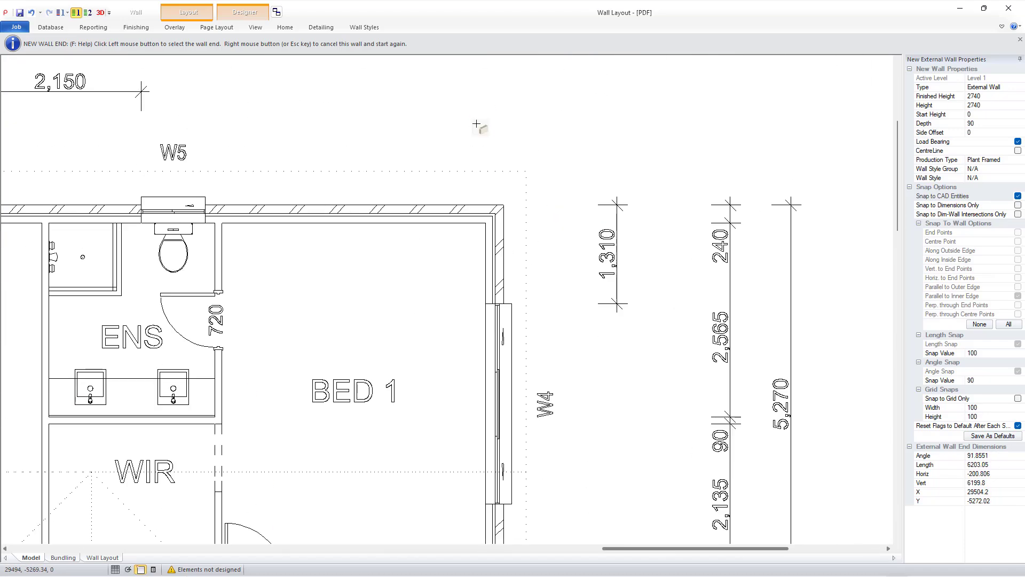
click(508, 290)
scroll(384, 280, down, 5)
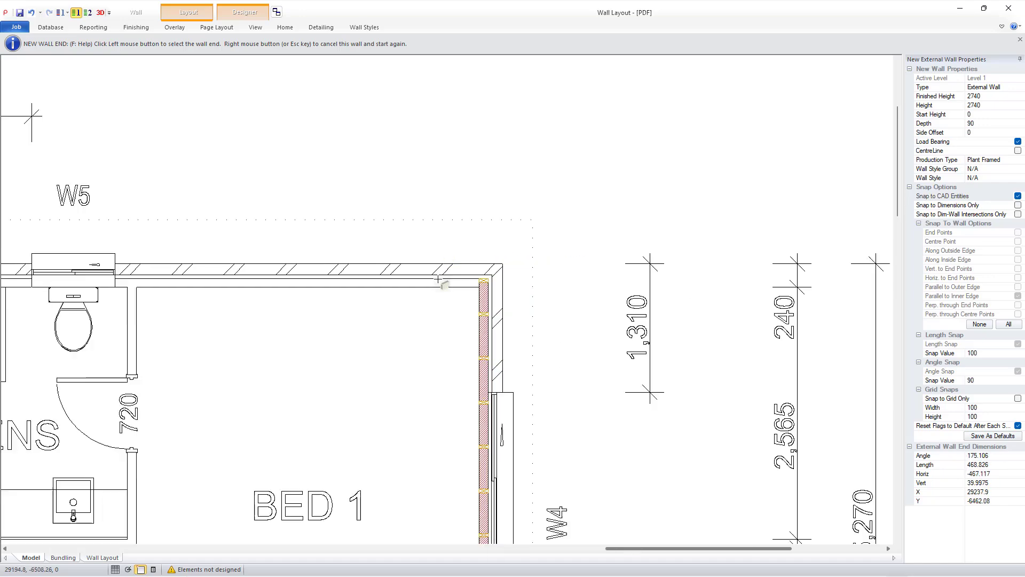
- Complete the external wall outline about 16.25 m past windows W5 to W8 to BED 2's outer corner, finish sketching, and select the wall below BED 3
scroll(384, 279, up, 7)
click(278, 251)
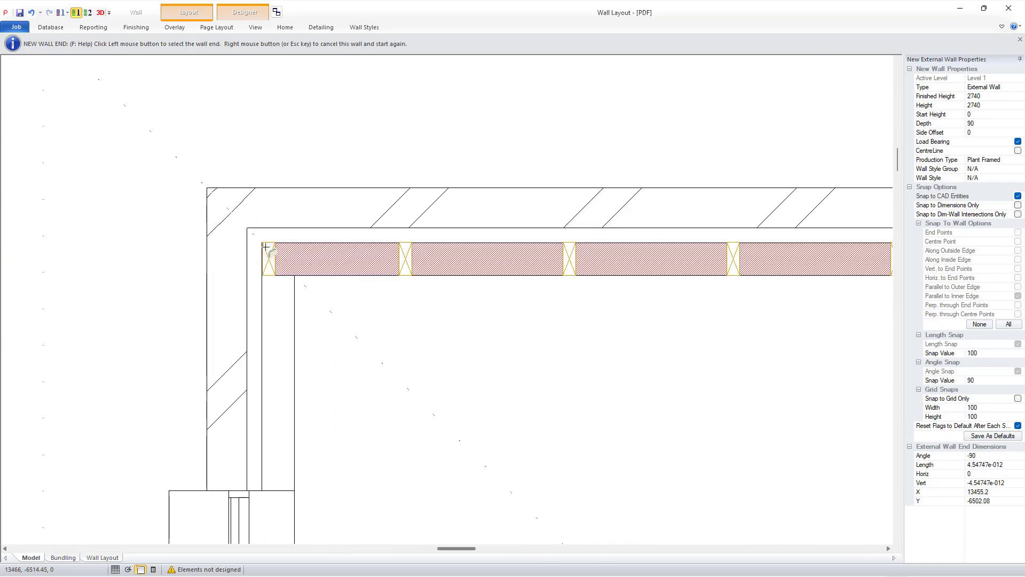
scroll(272, 252, down, 2)
scroll(271, 251, down, 5)
right_click(270, 250)
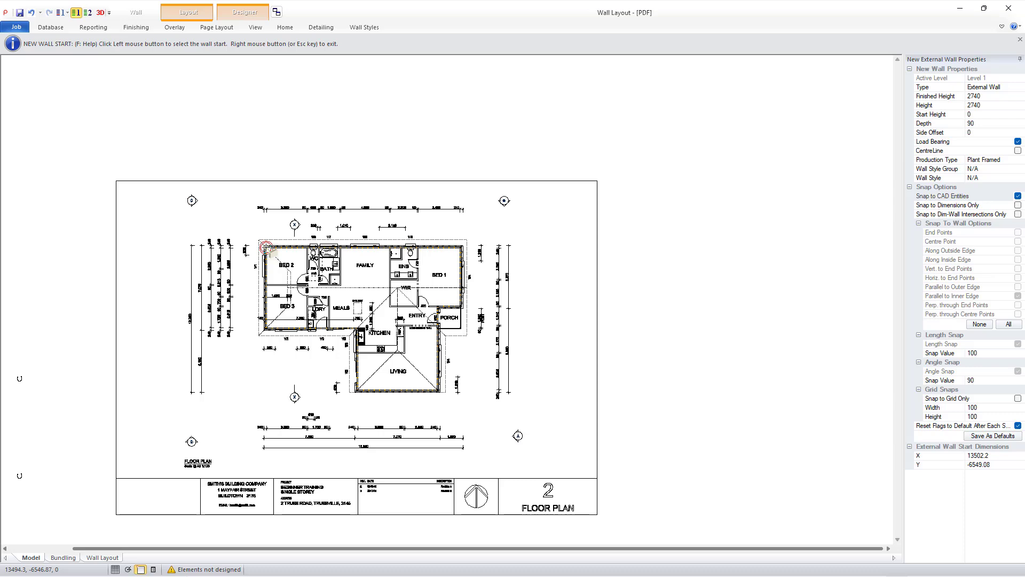
scroll(267, 307, up, 5)
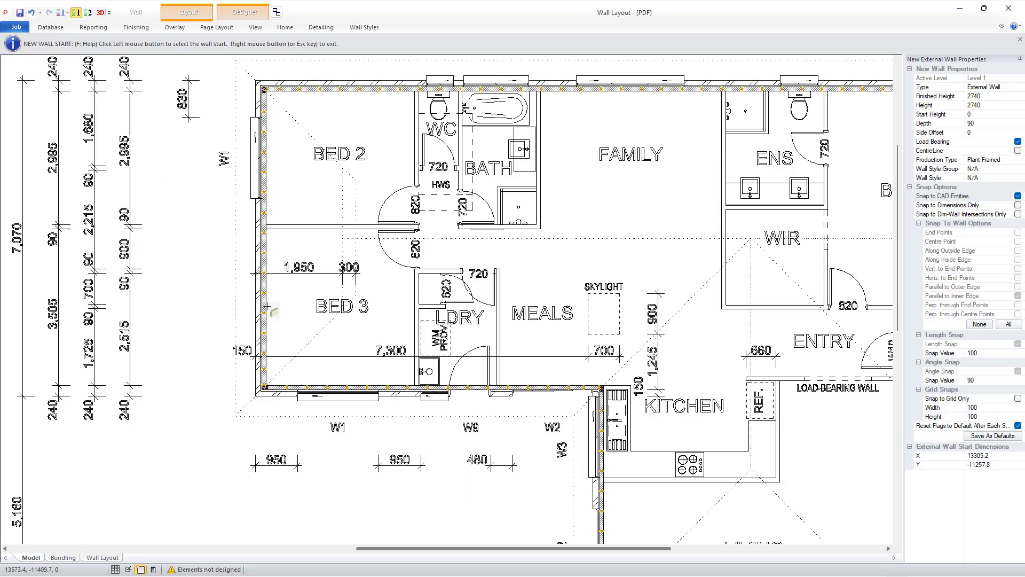
right_click(320, 295)
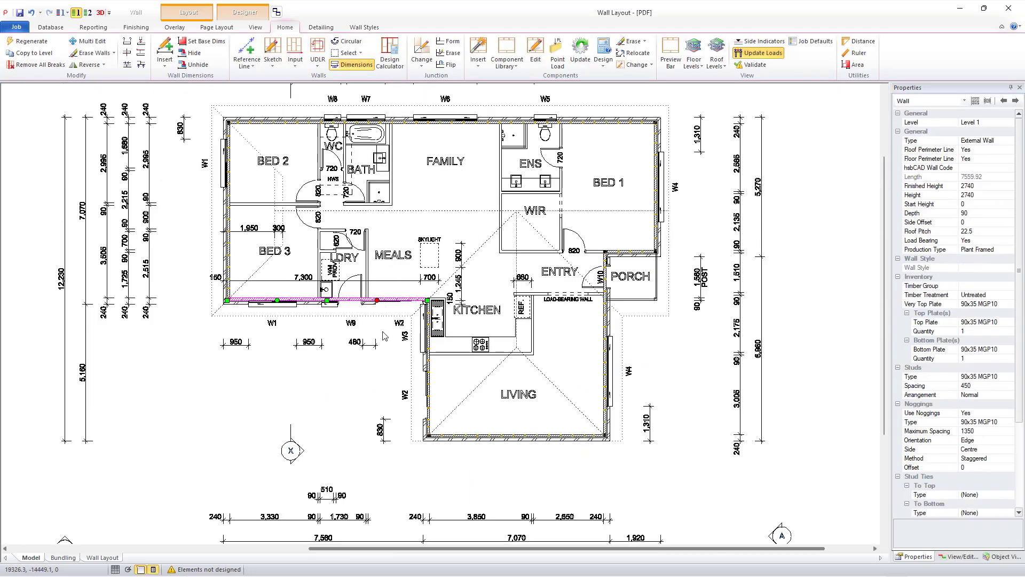
click(395, 301)
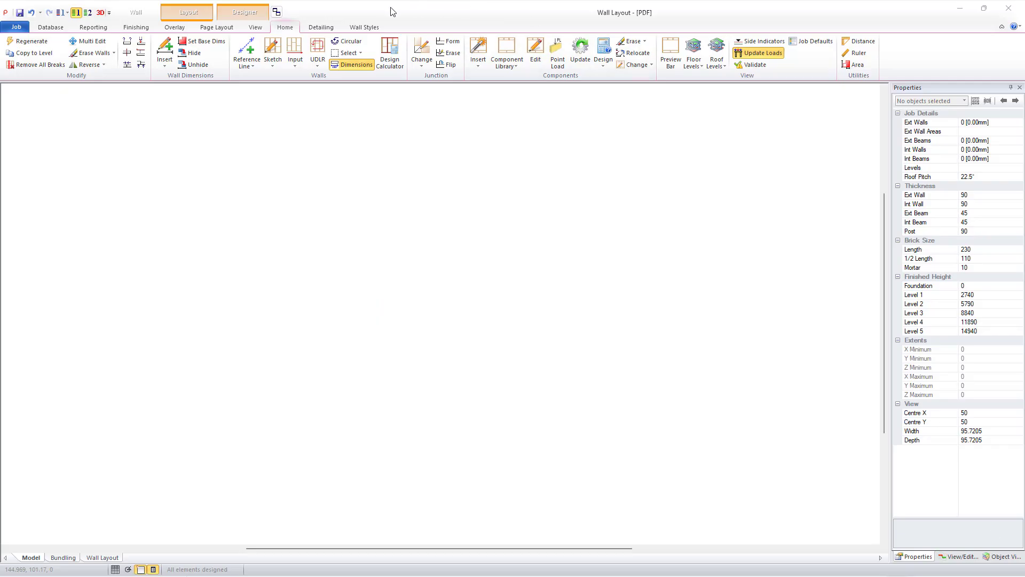
- Open 273974w.ifc as an overlay using the filtered Building Information Modeling (BIM) file type
click(174, 27)
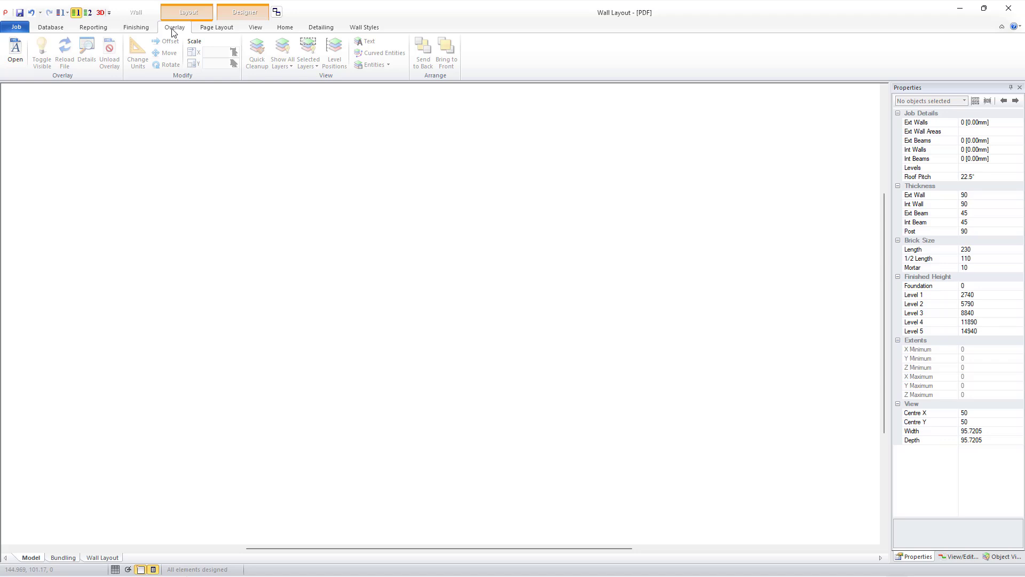
click(16, 50)
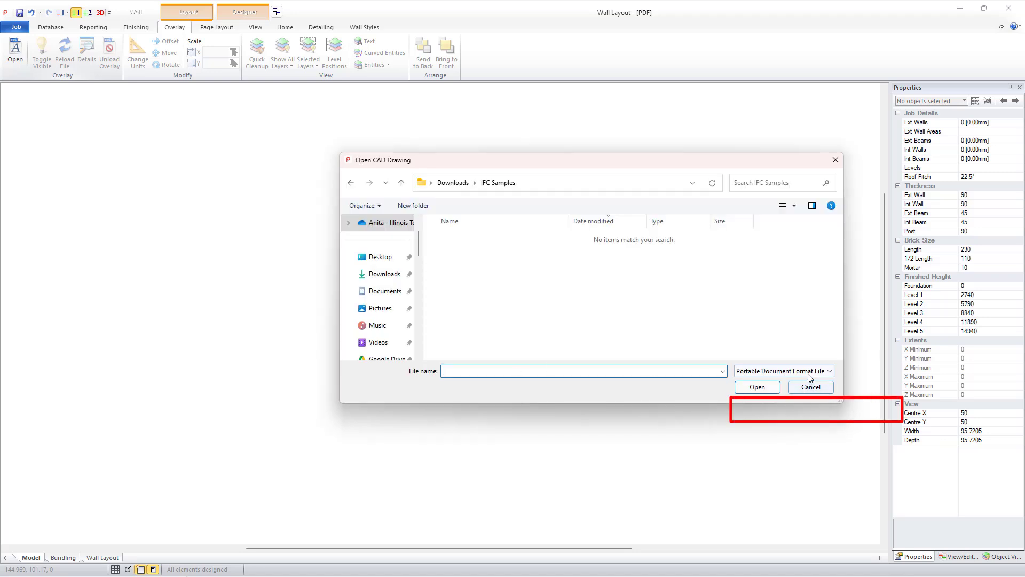
click(822, 371)
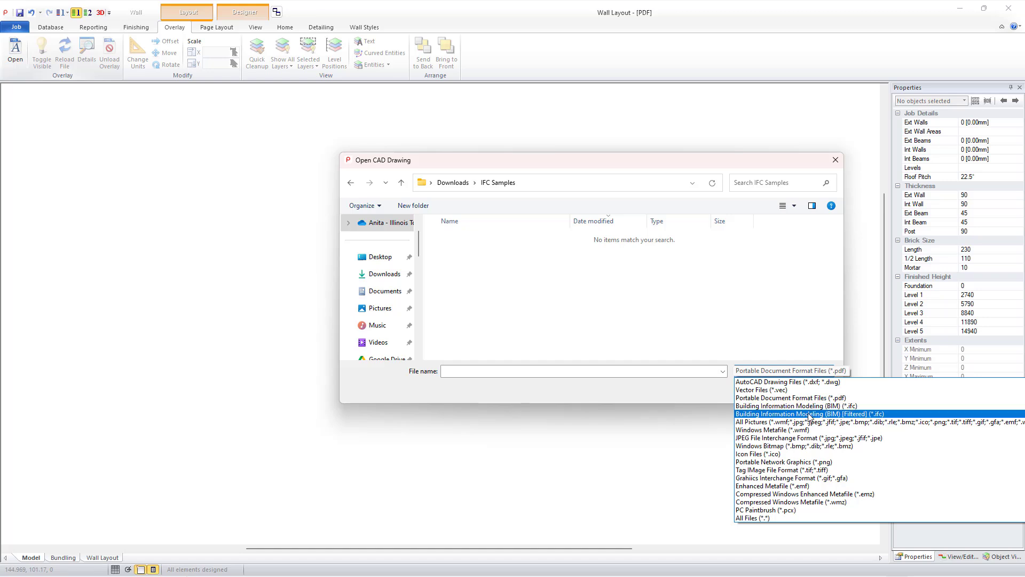
click(809, 414)
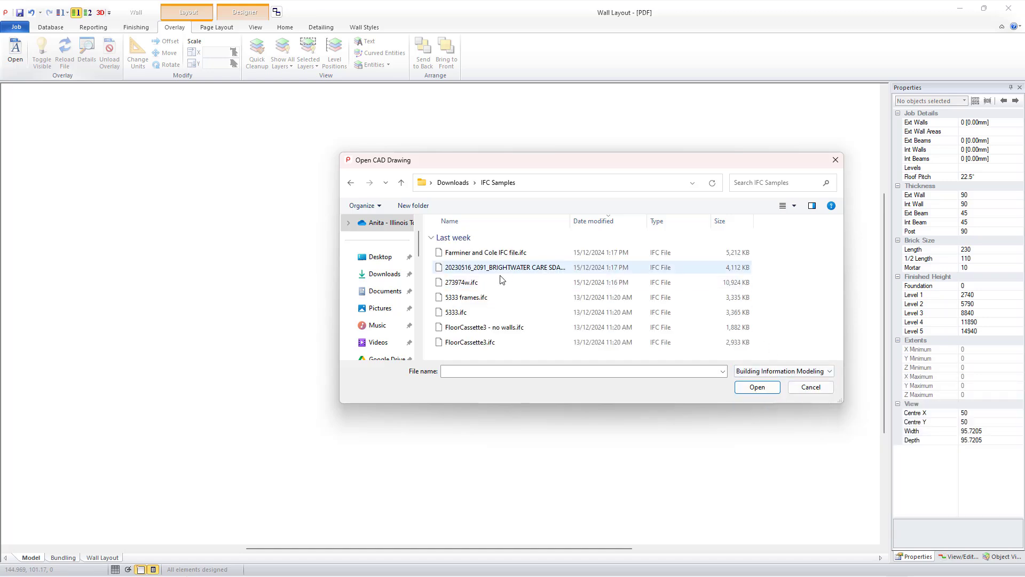
click(474, 283)
double_click(474, 283)
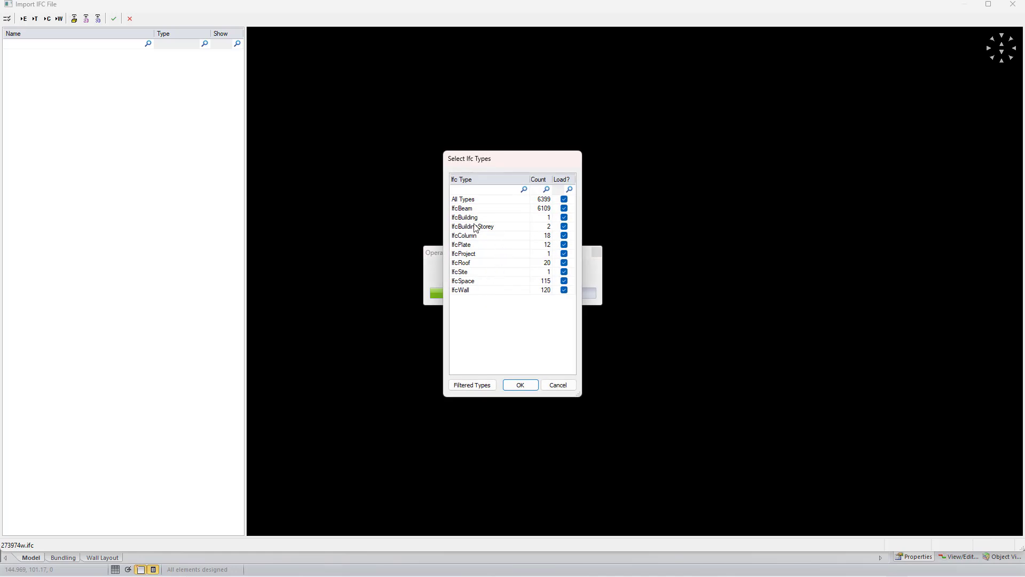
- Exclude IfcRoof from loading and add it to the types filtered out by default
click(565, 264)
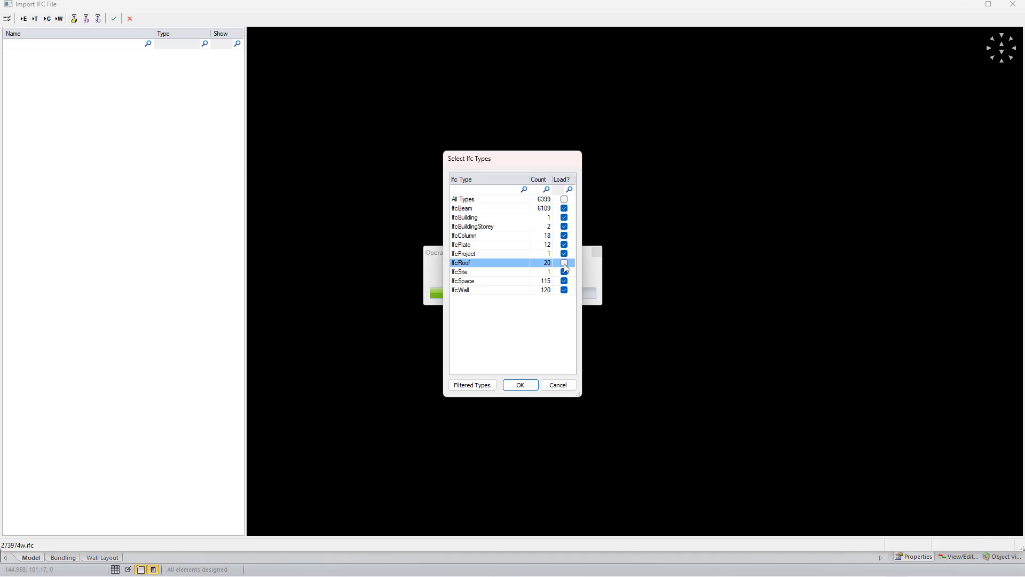
right_click(526, 264)
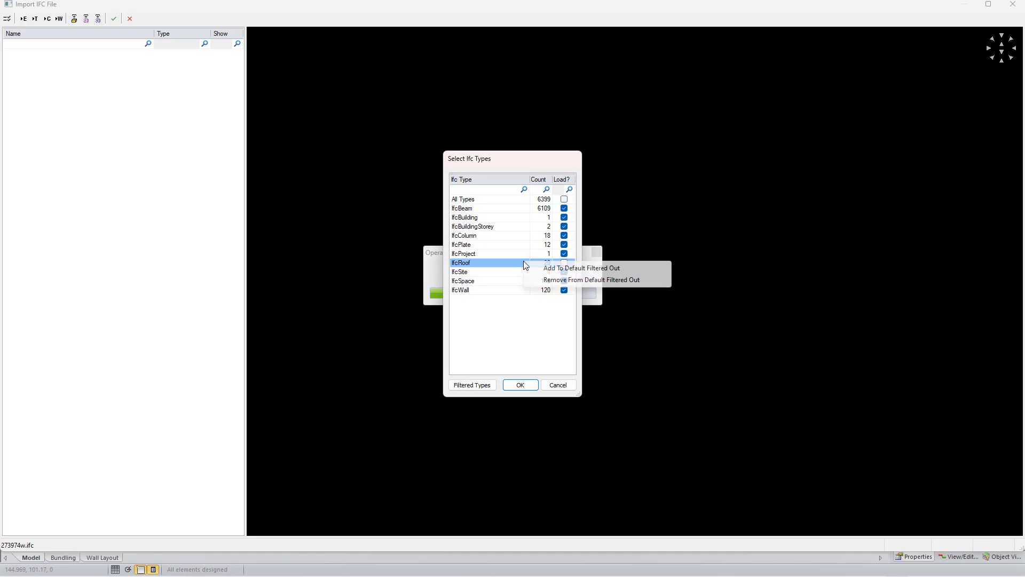
click(545, 267)
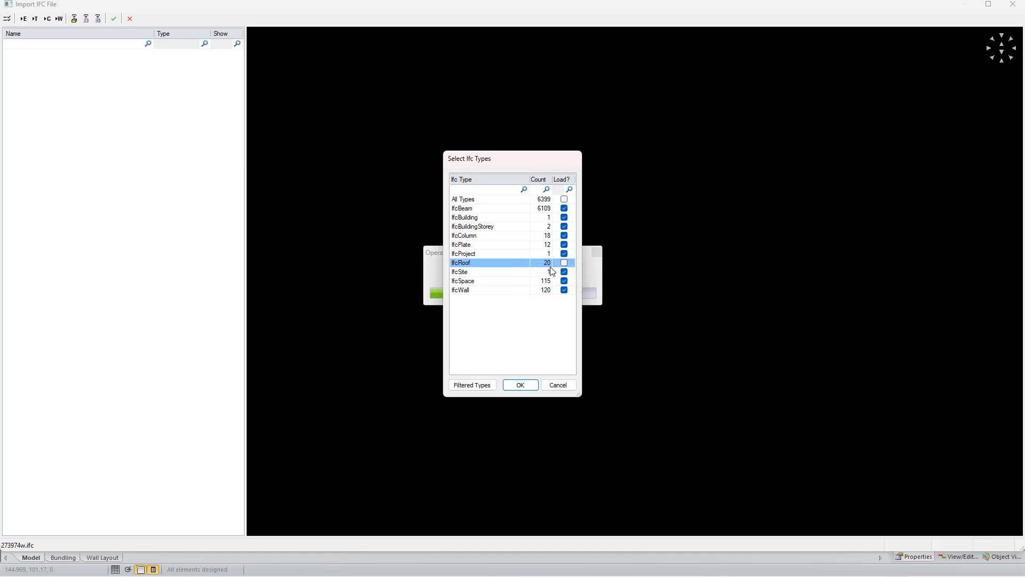
- Remove IfcRoof from the default filtered types and include it in the types to load again
click(483, 385)
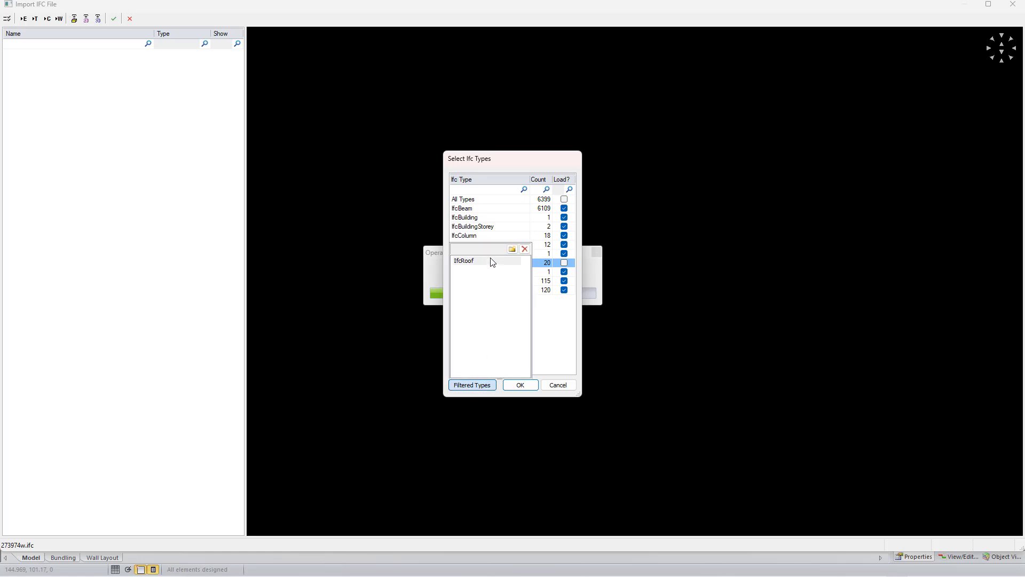
click(490, 261)
click(525, 250)
click(564, 263)
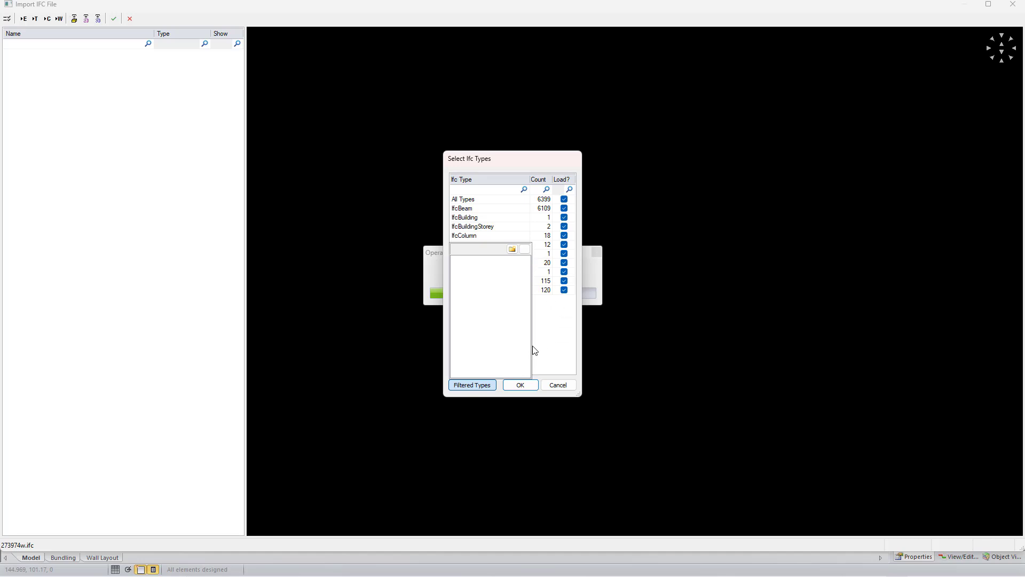
click(476, 385)
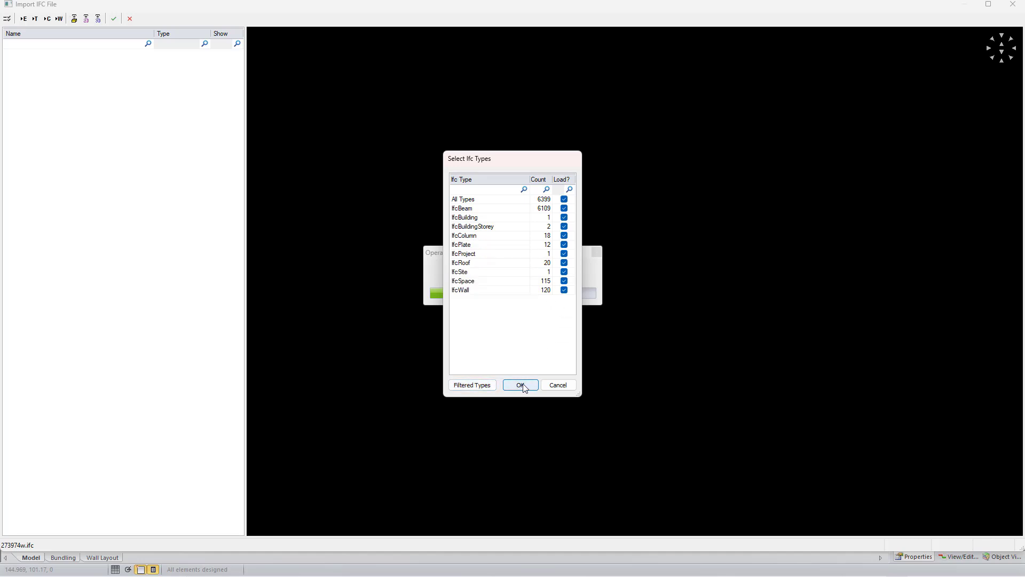
- Load all IFC types of the file into the import preview and jump to its list of entity types
click(522, 384)
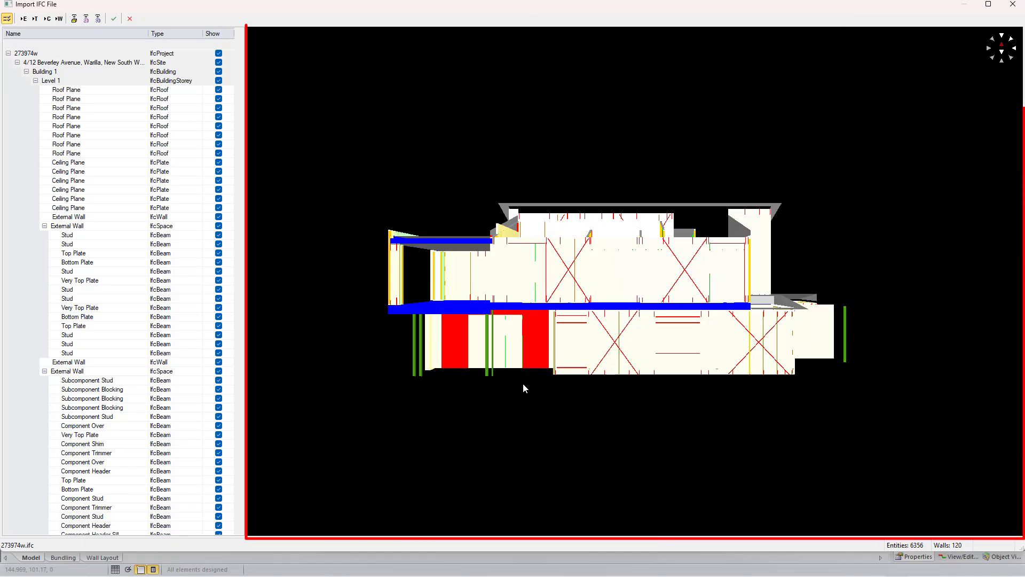
drag(588, 258, 495, 265)
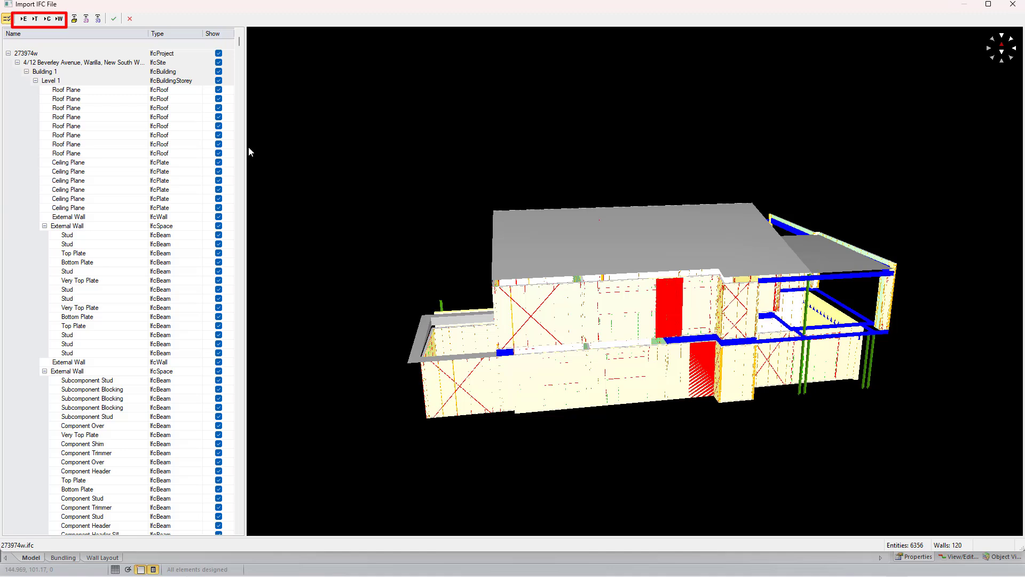
click(36, 19)
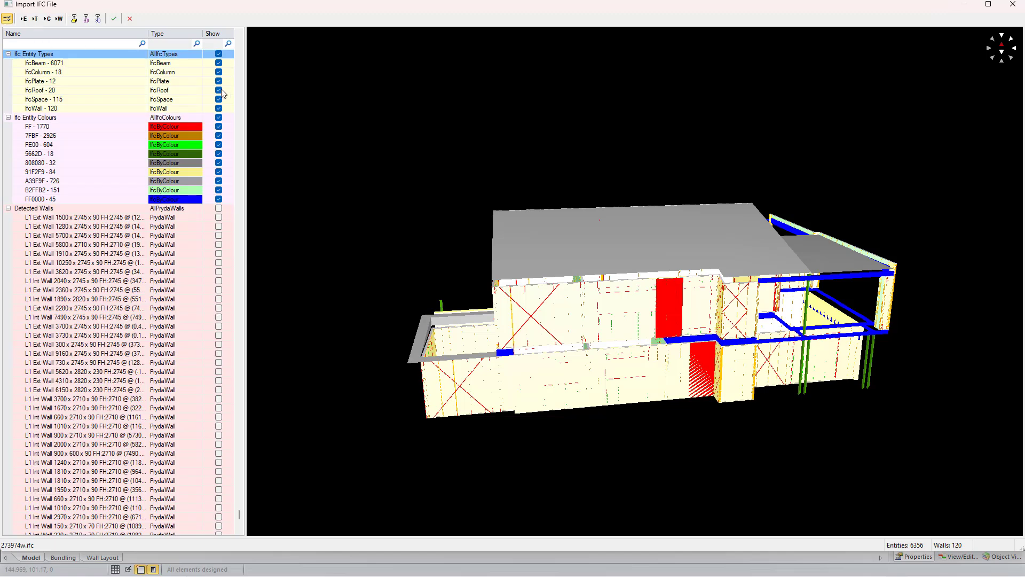
- Hide and show again the IfcRoof entities and the red FF-coloured entities to compare the model preview
click(219, 90)
click(218, 91)
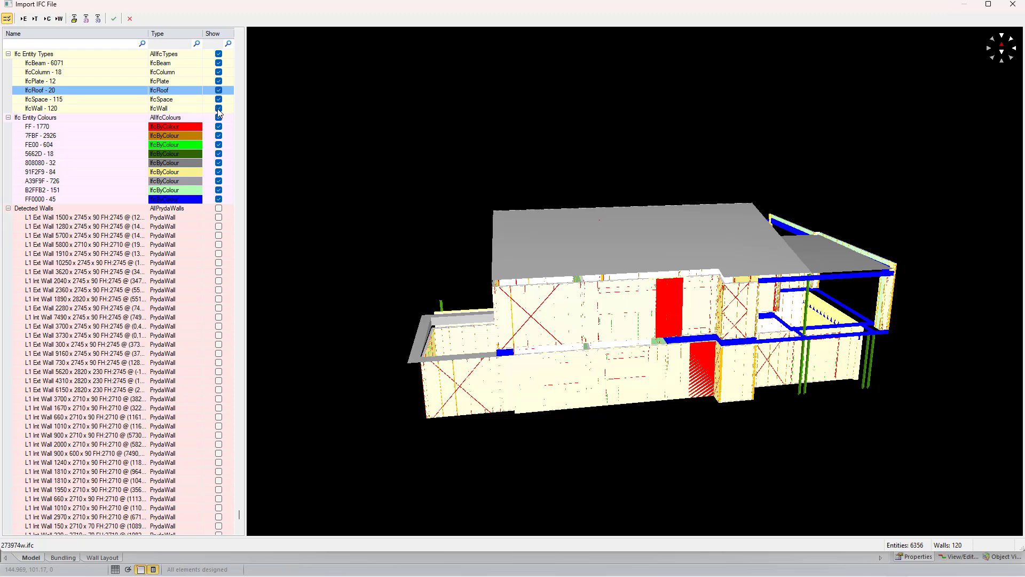
click(219, 127)
click(219, 127)
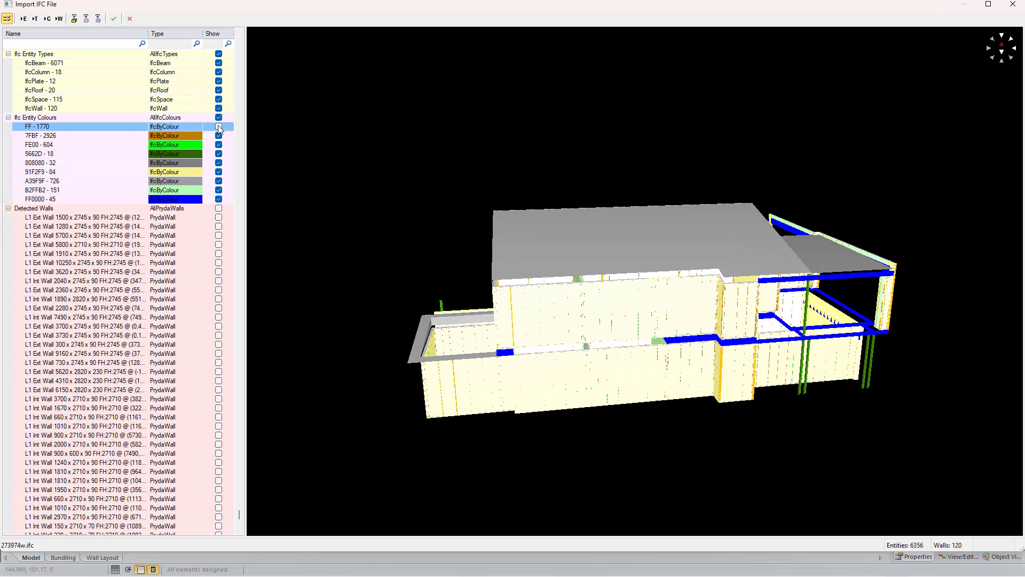
click(219, 127)
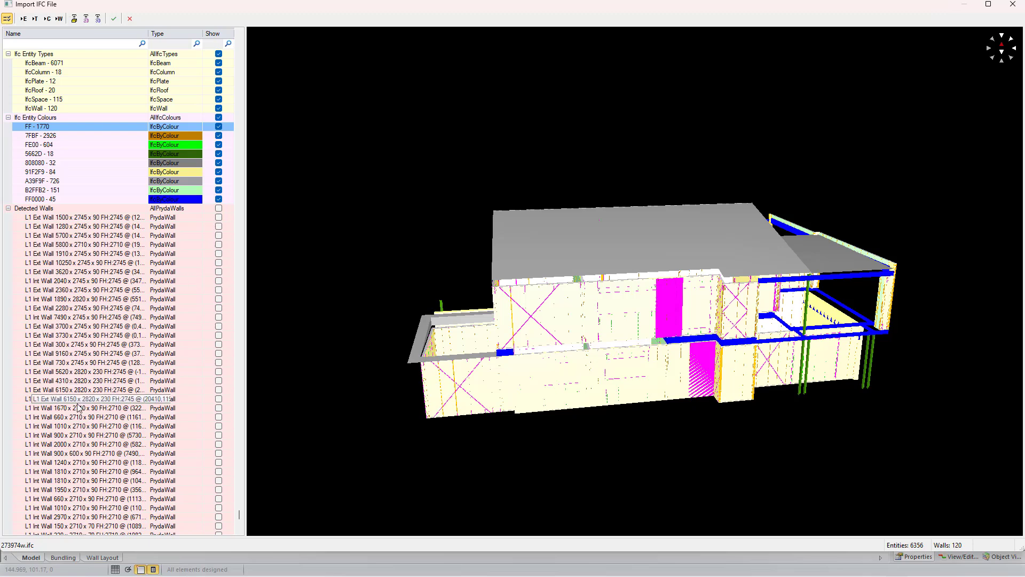
- Look through the detected Level 1 and Level 2 walls with their types, sizes and heights
scroll(79, 410, down, 6)
scroll(78, 409, down, 7)
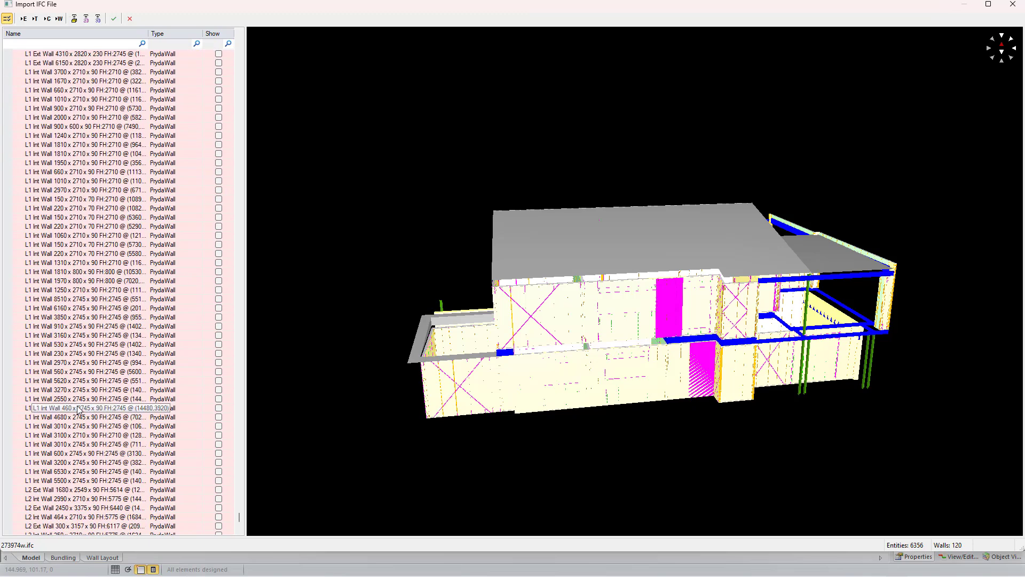
scroll(78, 410, down, 15)
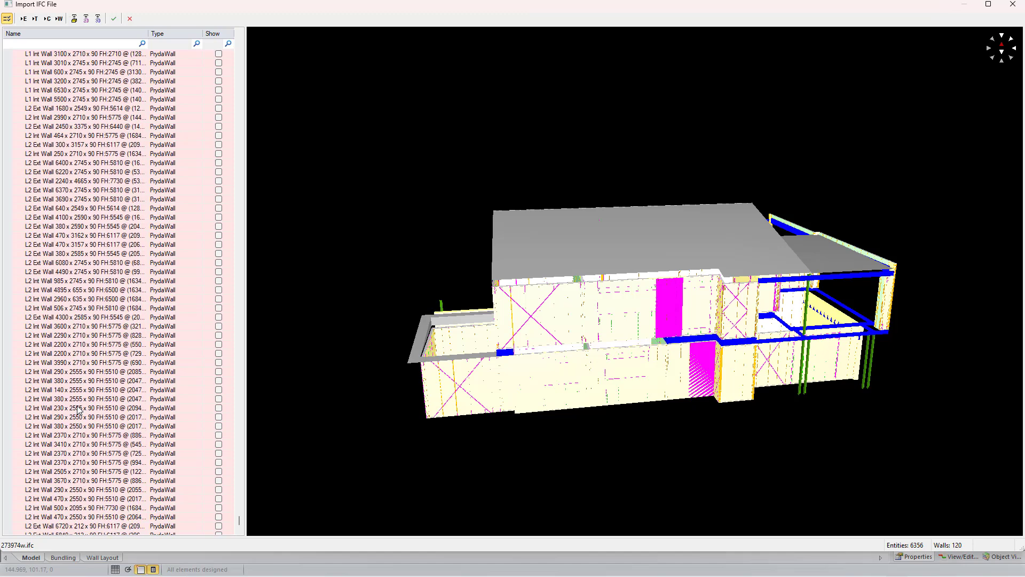
scroll(79, 409, up, 20)
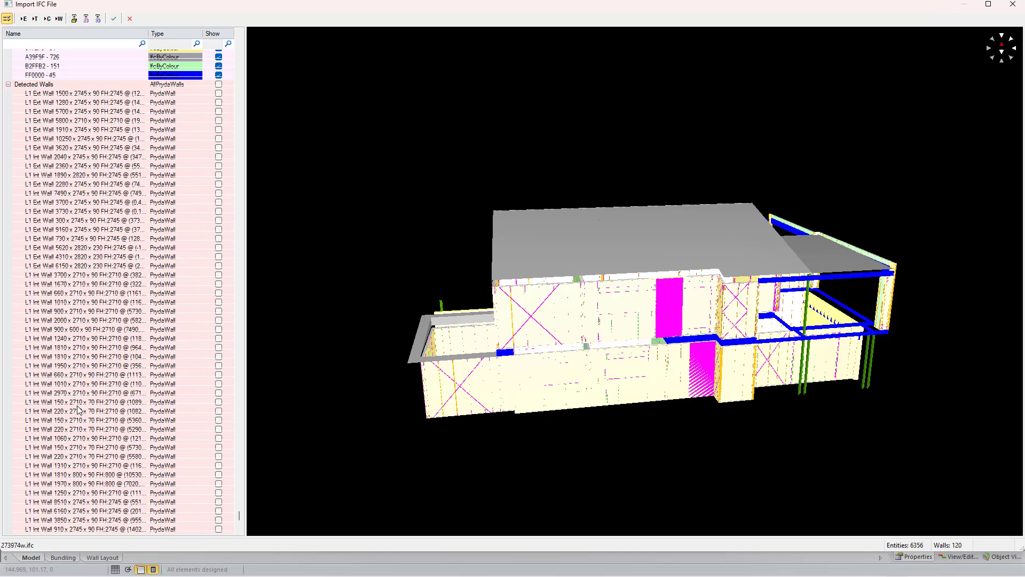
scroll(78, 410, up, 20)
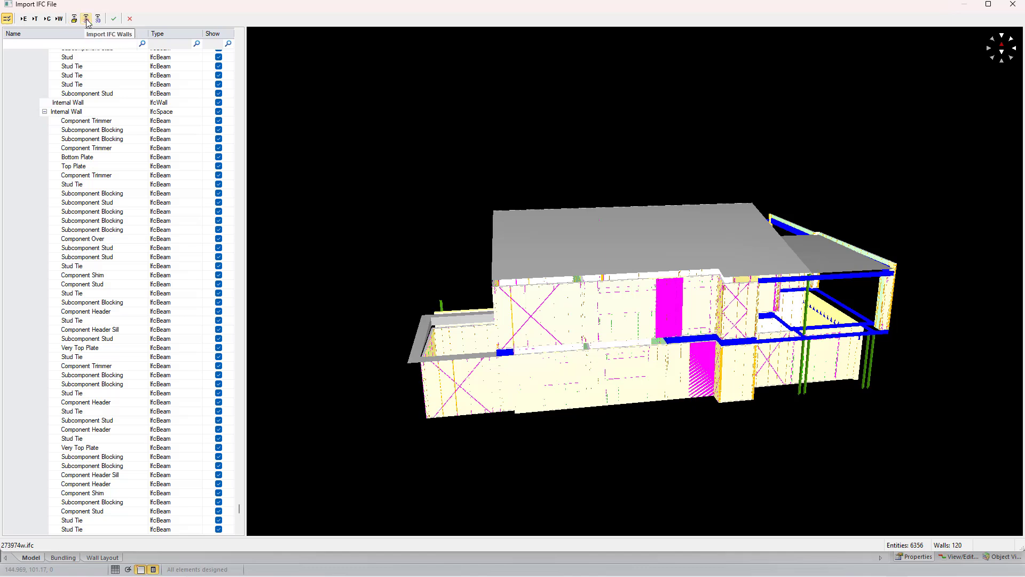
- Import the walls and the 2D overlay from the IFC model, and switch the overlay's visibility off and on
click(114, 20)
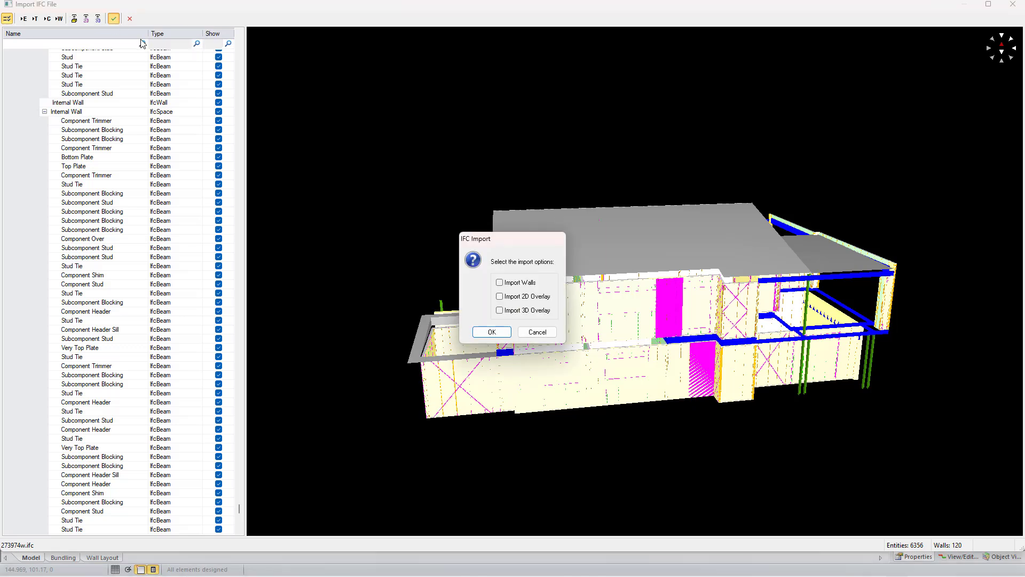
click(491, 332)
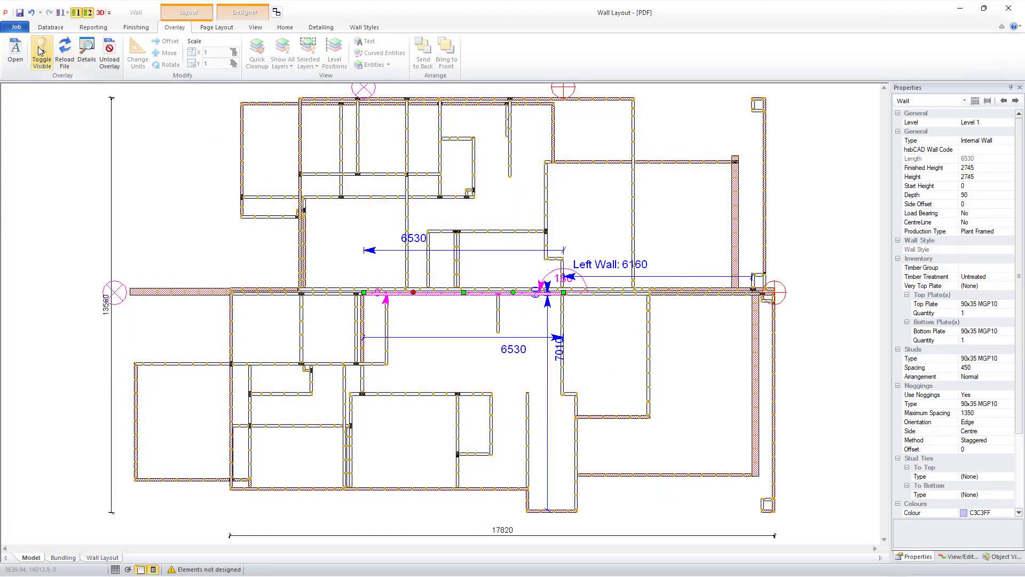
click(41, 54)
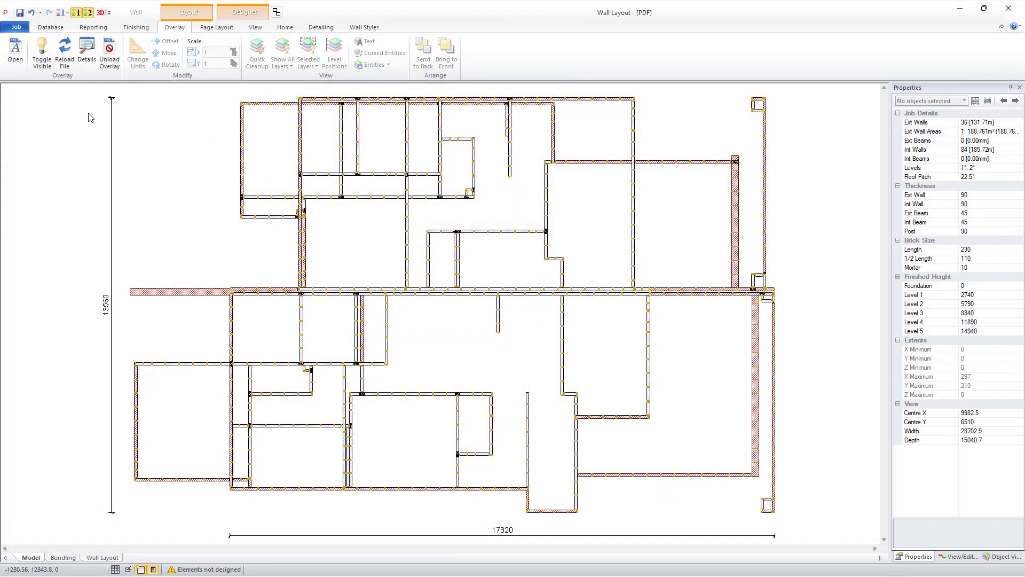
click(40, 54)
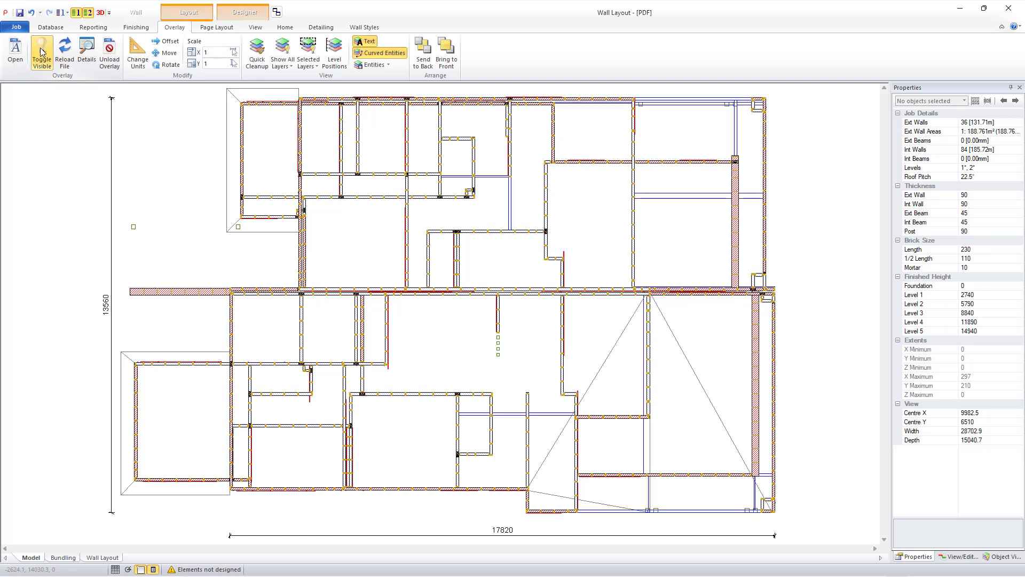
- Open the 3D model of the walls and load 273974w.ifc as its 3D overlay, placing the entity list clear of the model
click(101, 14)
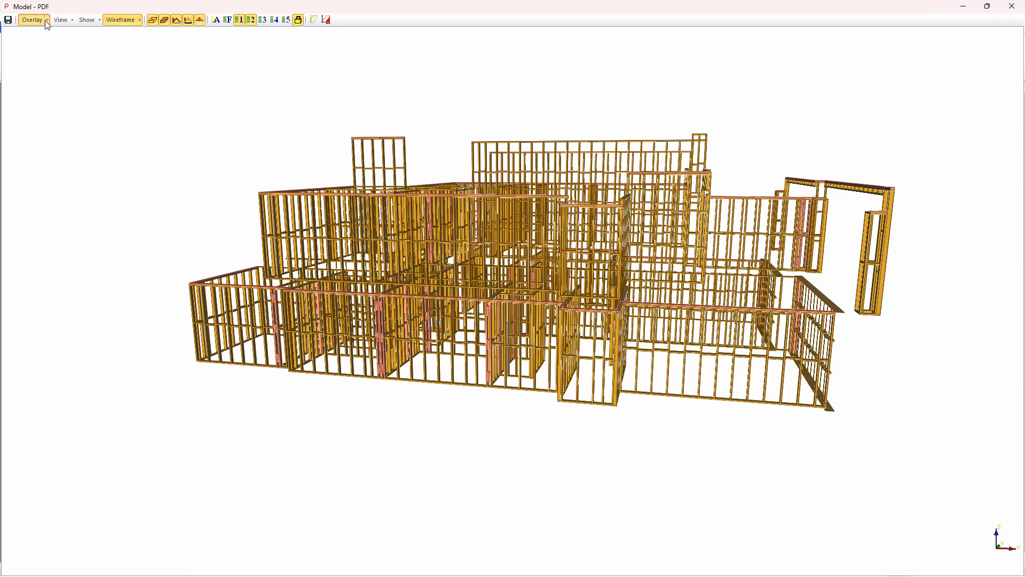
click(46, 21)
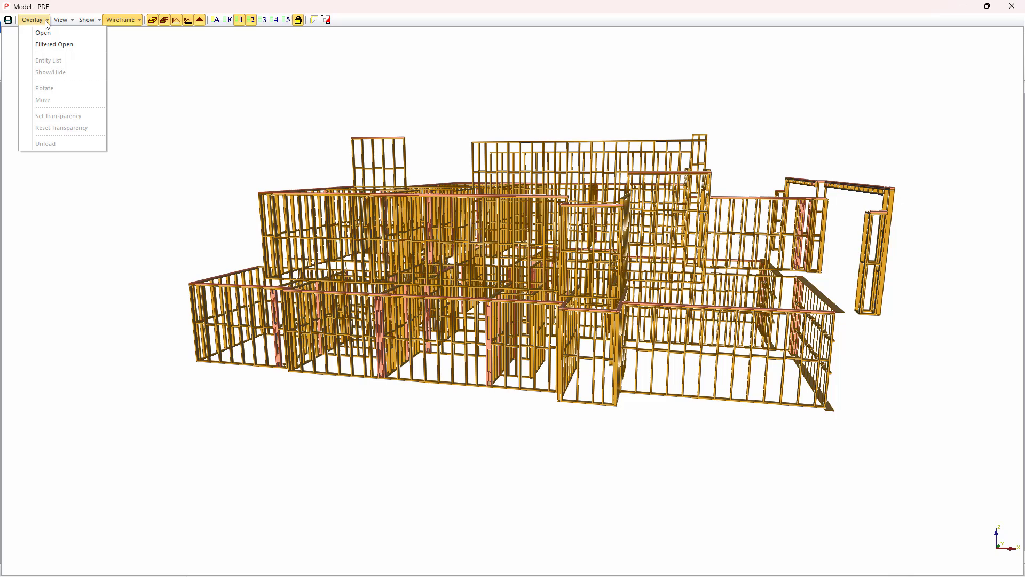
click(43, 32)
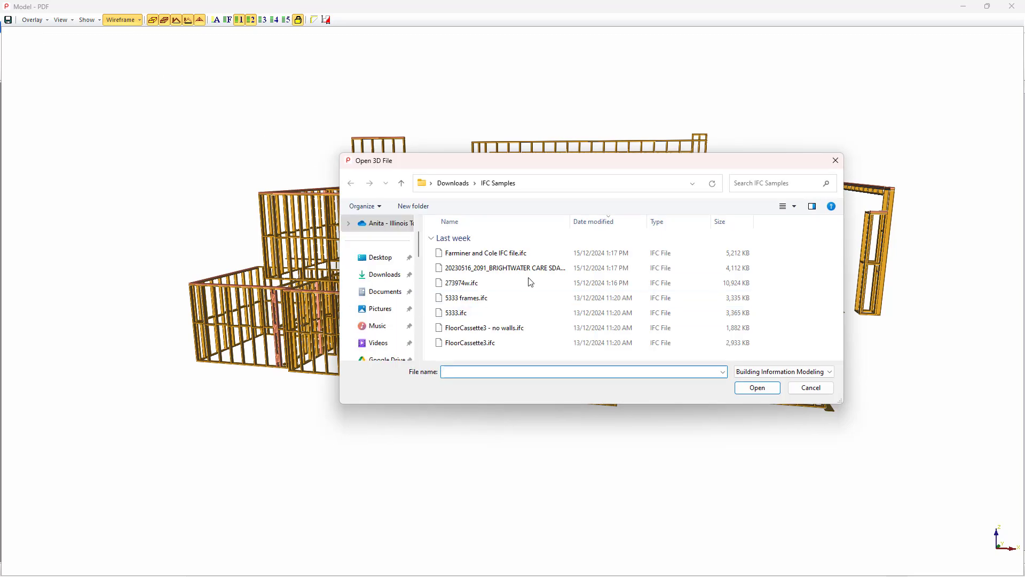
double_click(497, 283)
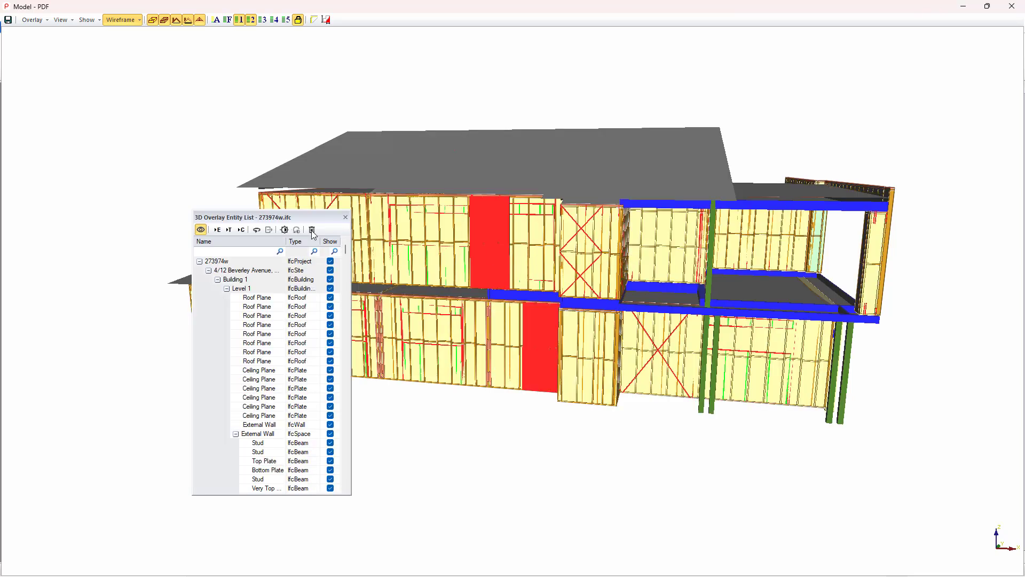
drag(283, 220, 103, 72)
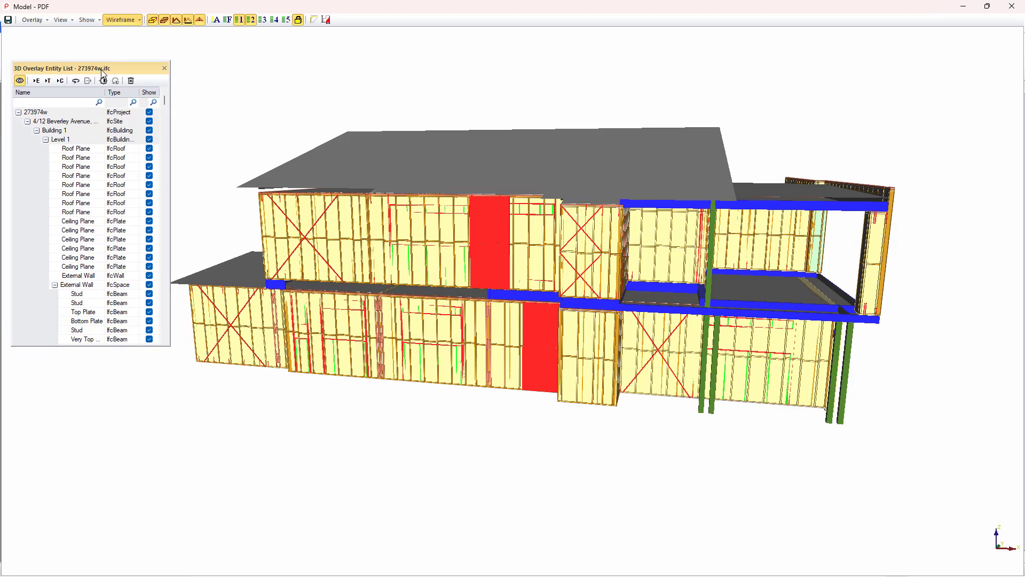
- Move the 3D overlay from its lower front-left wall corner to the base corner of the projecting front wall section
click(32, 20)
click(42, 100)
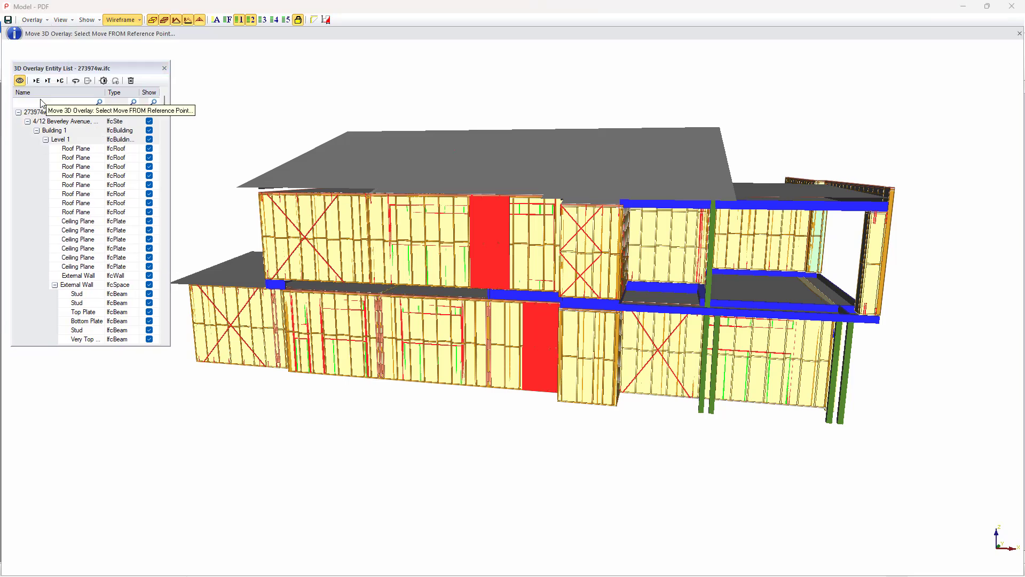
click(197, 363)
click(560, 400)
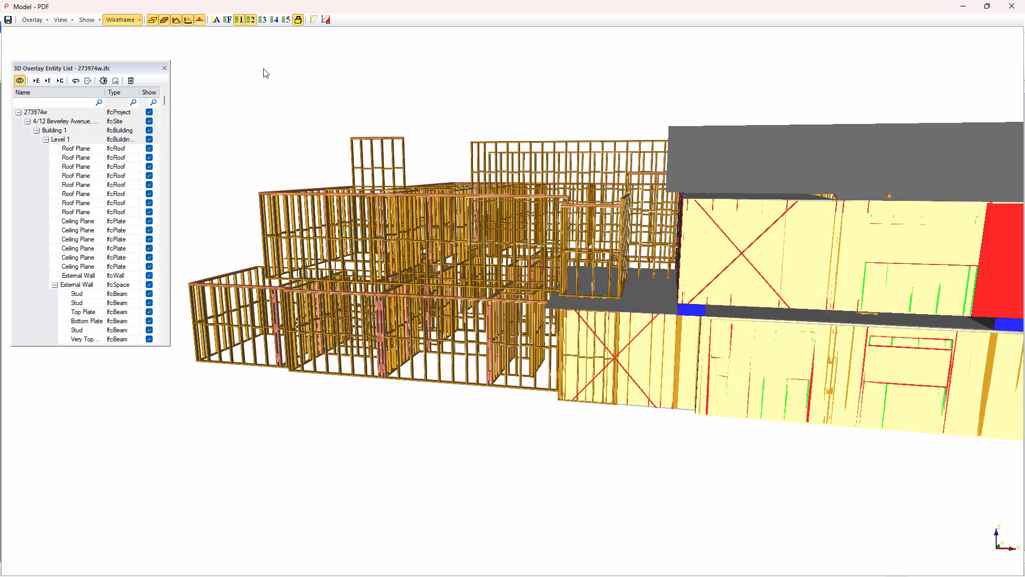
- Move the 3D overlay by its lower front-left wall corner onto the matching lower front-left corner of the framed walls
click(46, 21)
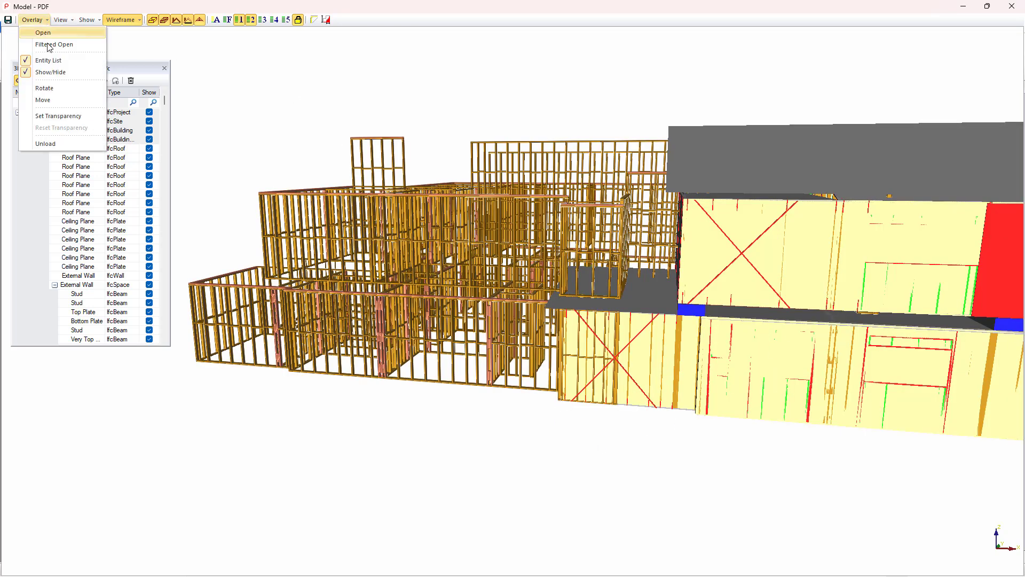
click(52, 101)
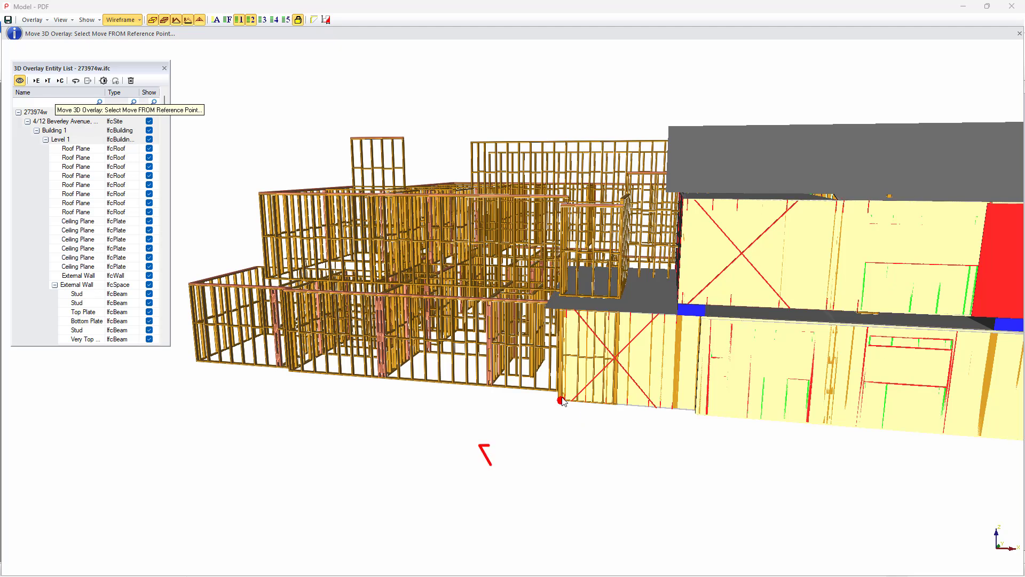
scroll(562, 401, up, 2)
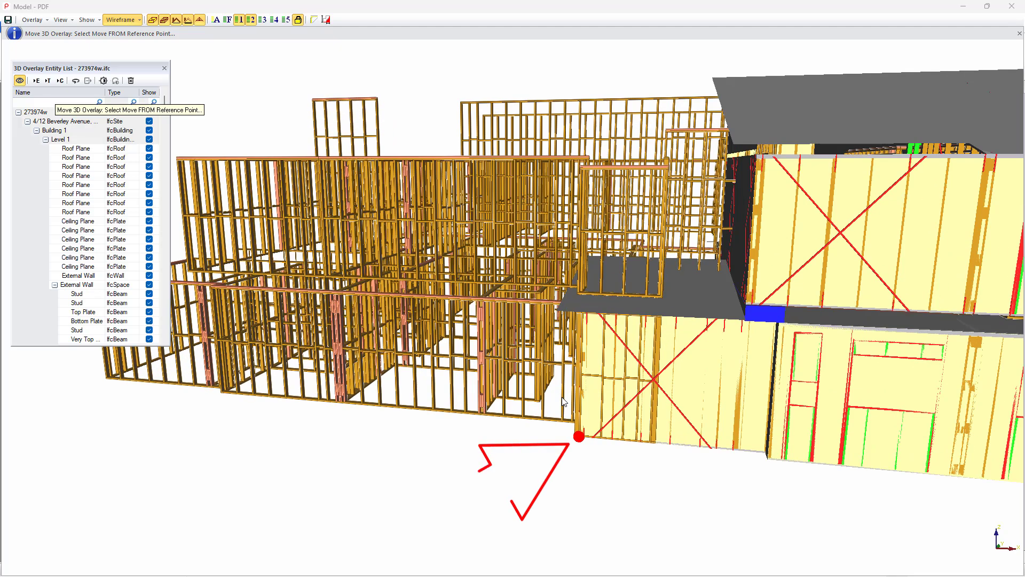
click(580, 437)
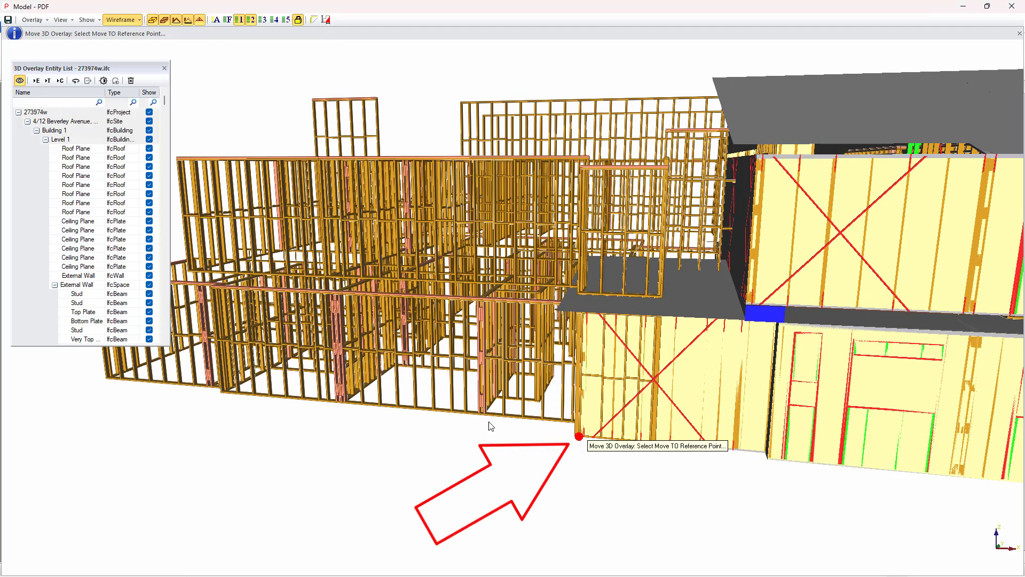
click(107, 379)
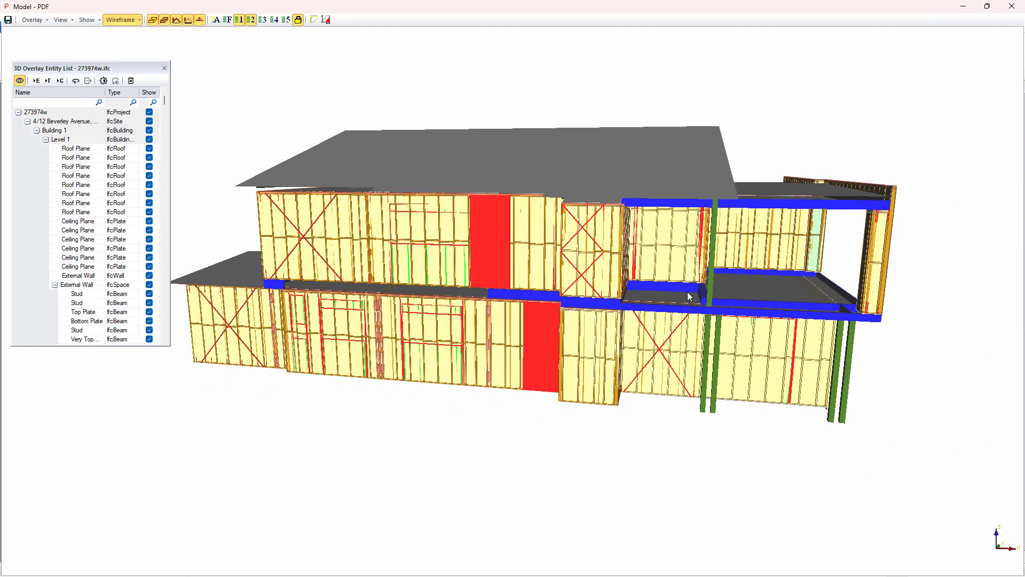
- Set the 3D overlay's transparency to 80 and orbit the model to inspect the see-through overlay
click(47, 21)
click(45, 117)
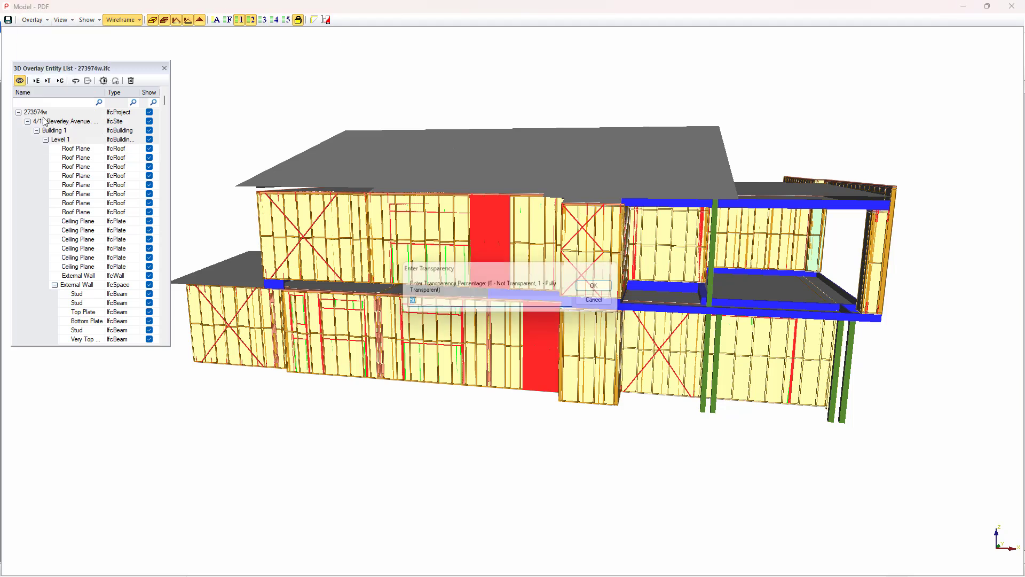
text(80)
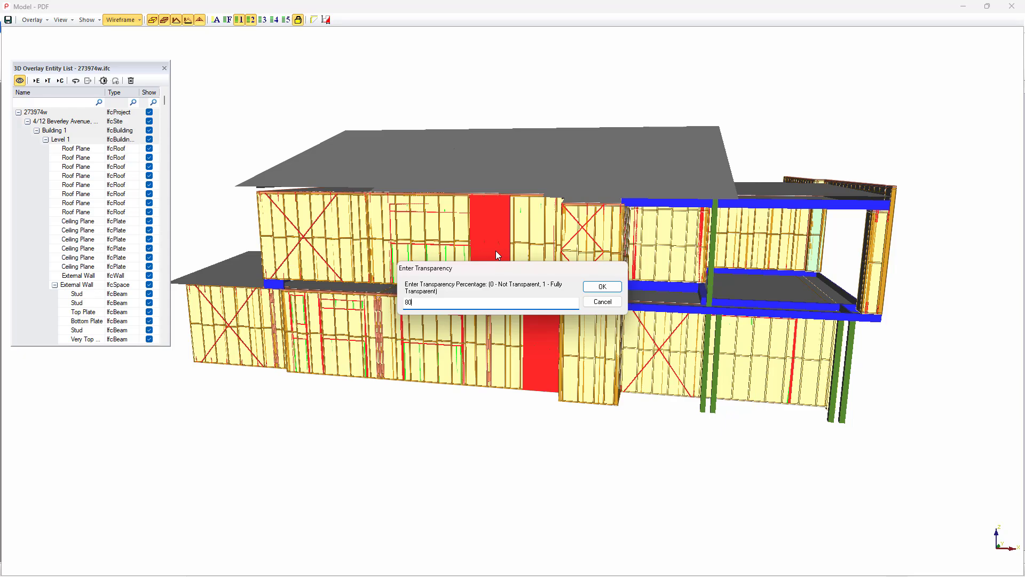
click(602, 287)
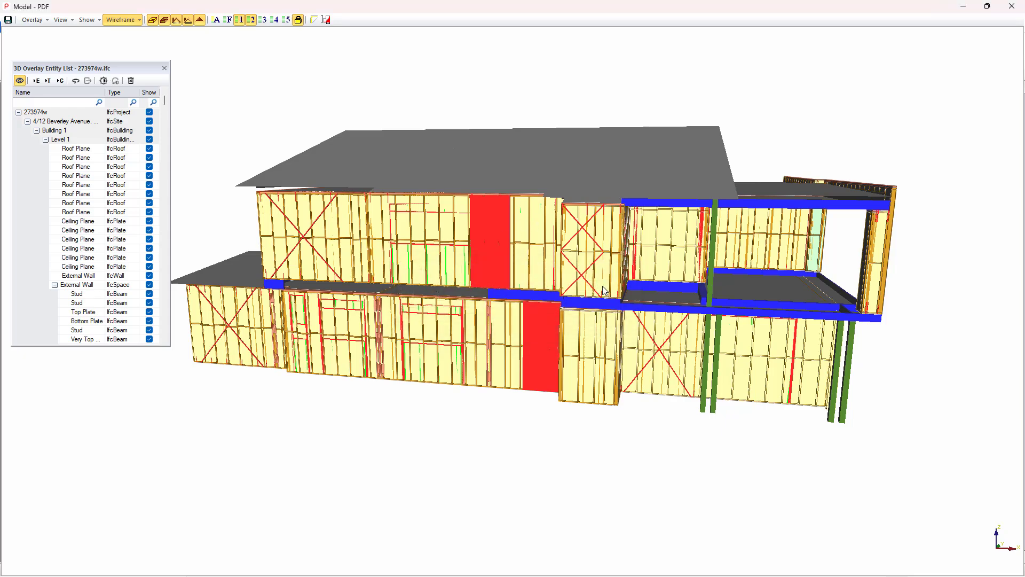
drag(611, 238, 481, 224)
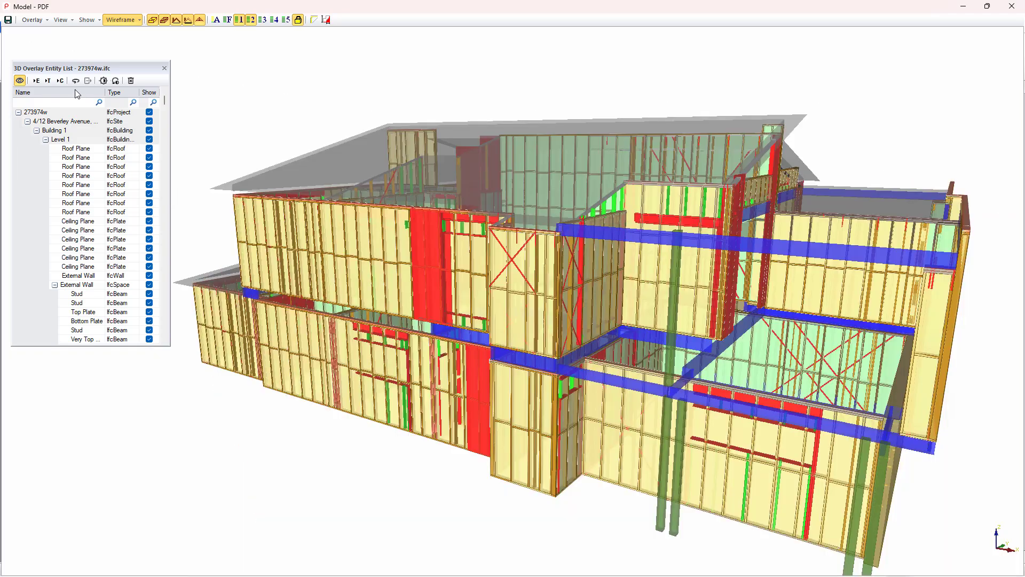
- Hide and show again the overlay entities coloured 91F2F9, and unload the 3D overlay
click(48, 81)
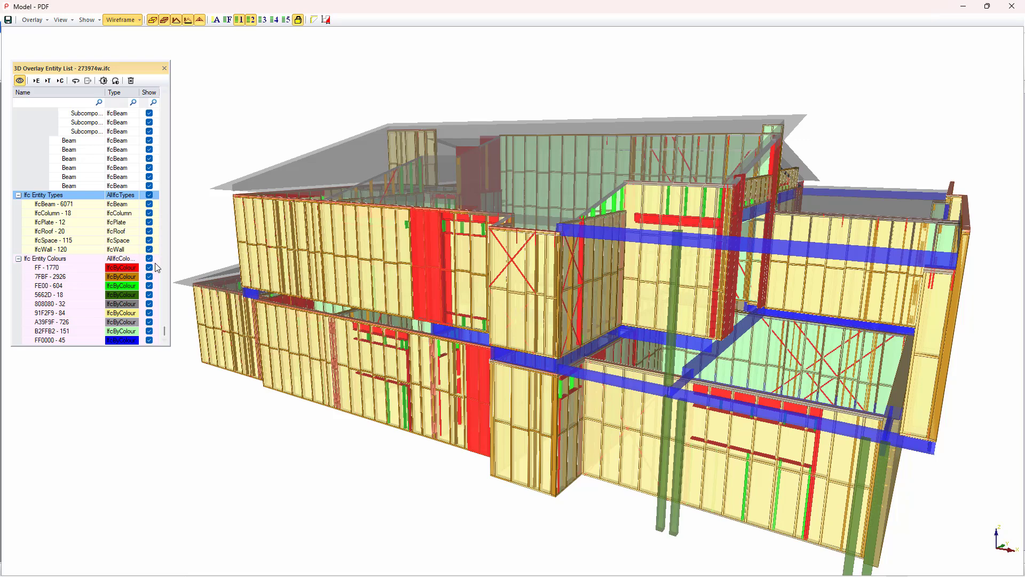
click(149, 314)
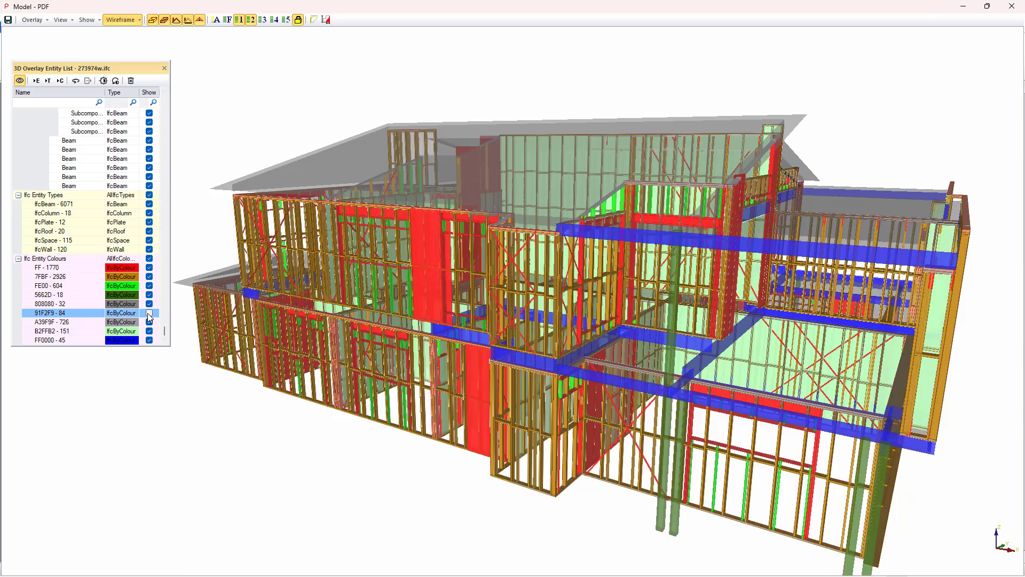
click(149, 313)
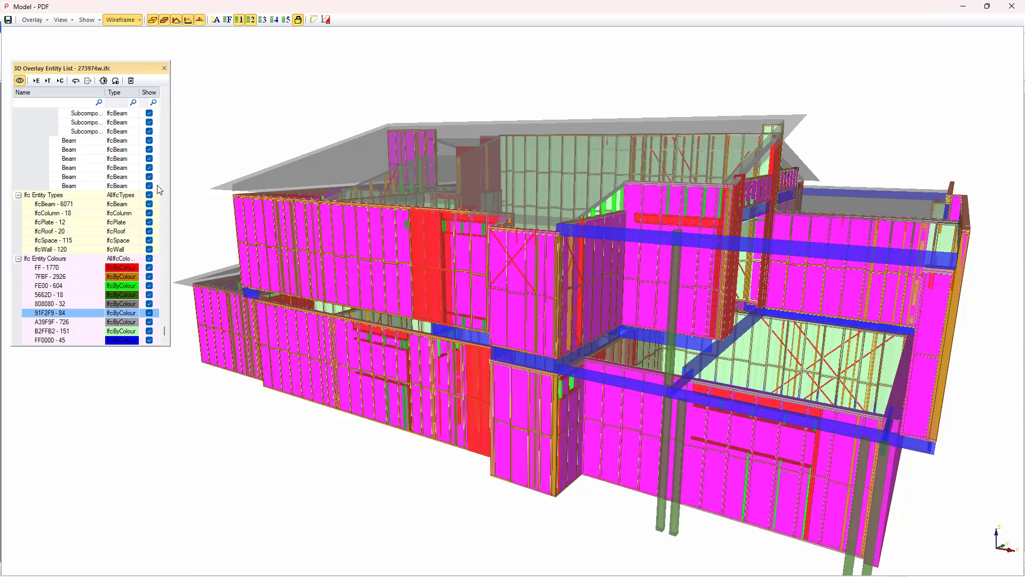
click(130, 81)
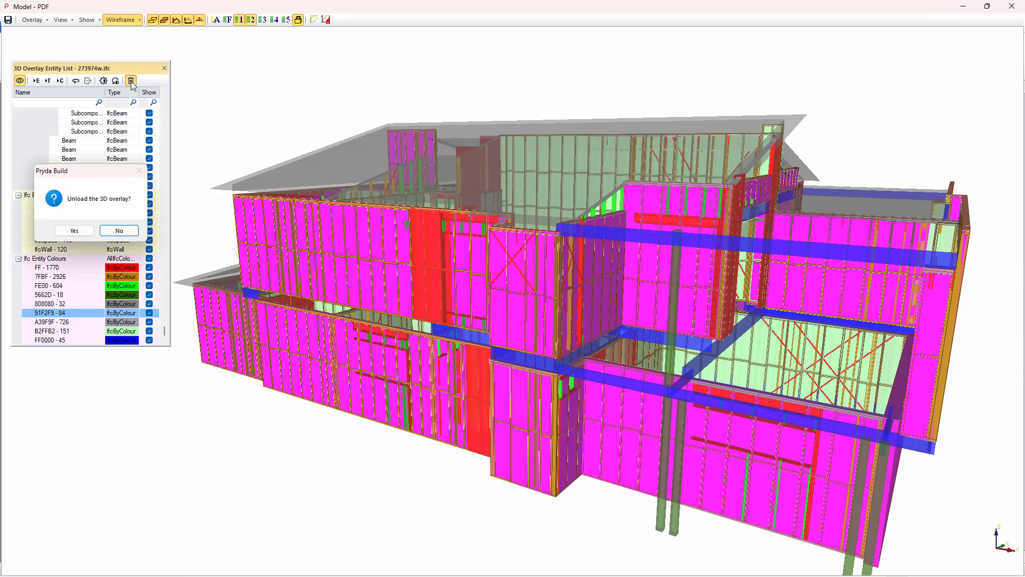
click(74, 231)
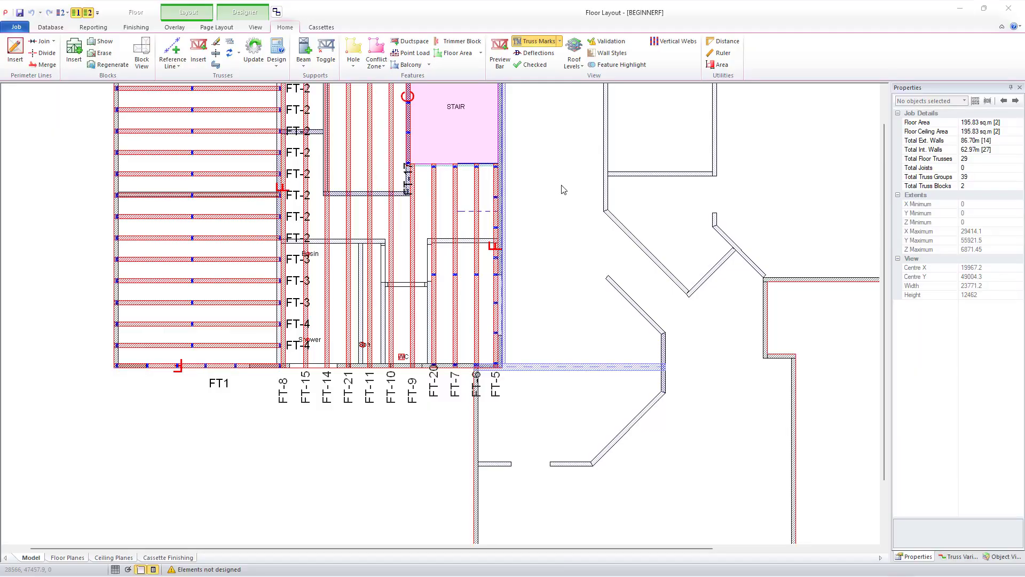
- Create a locked-dimension ruler from the upper external wall across the vertical floor trusses, with walls and floor truss thickness toggled off
scroll(560, 190, down, 4)
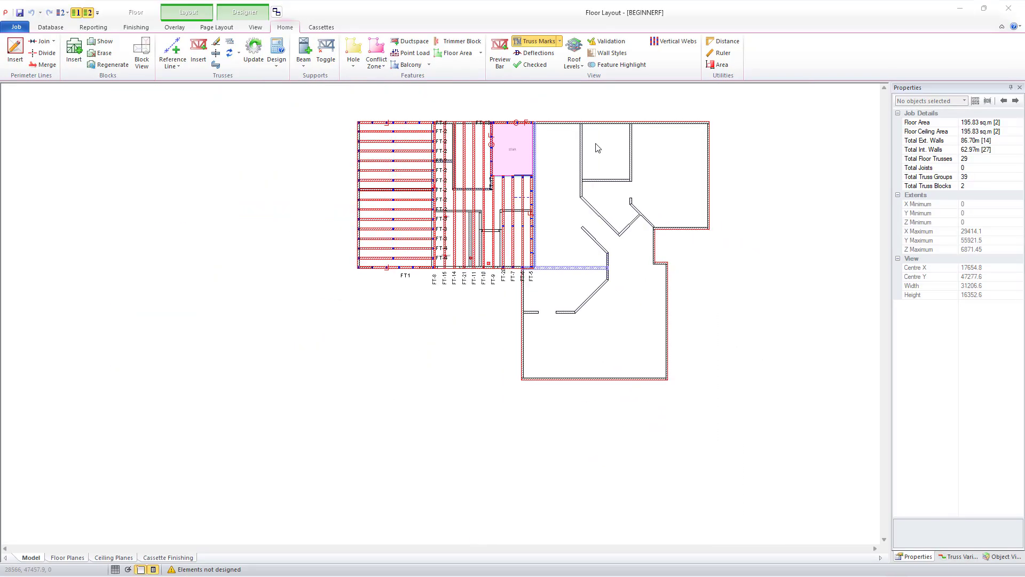
scroll(480, 351, up, 3)
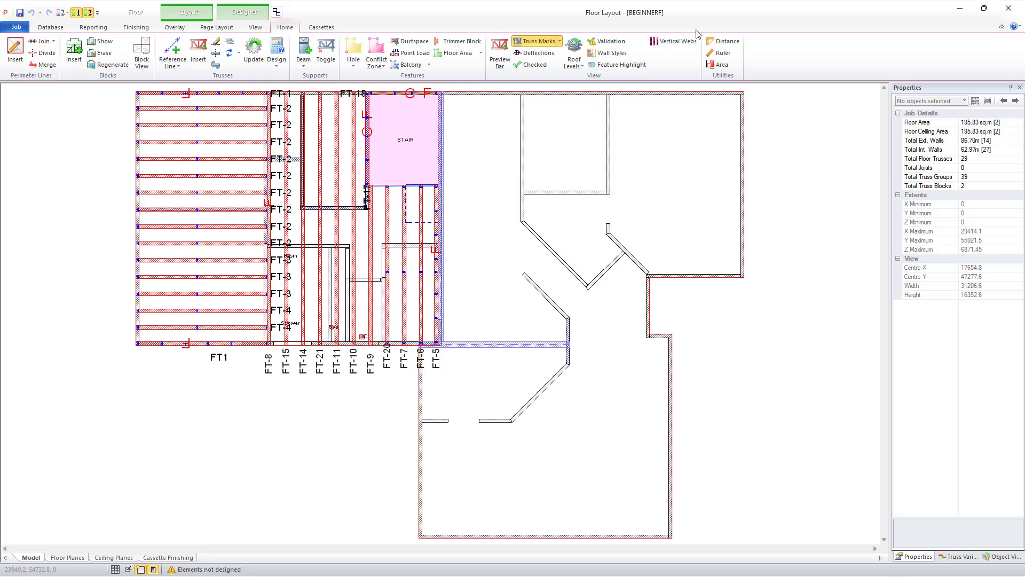
click(721, 53)
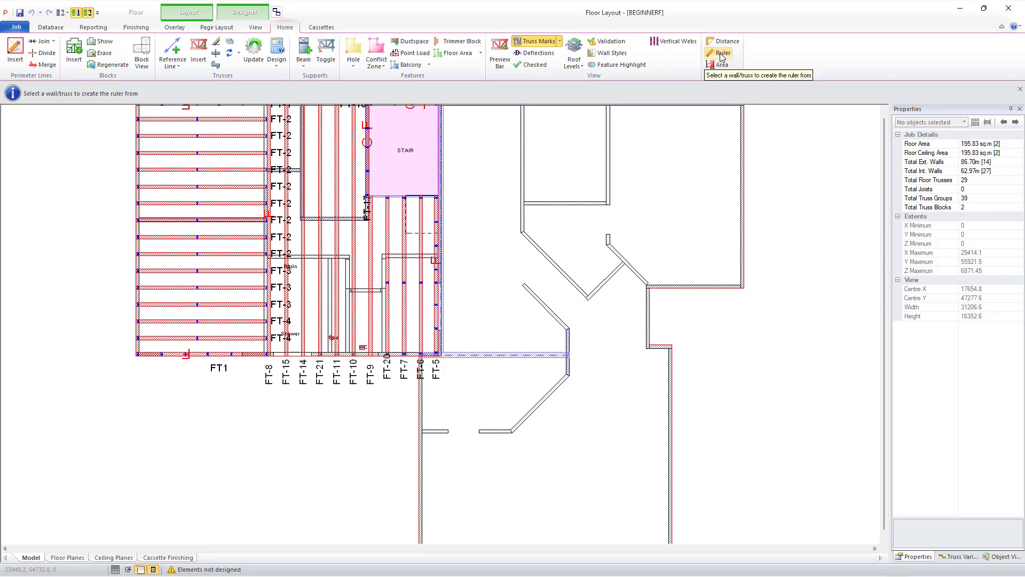
scroll(508, 148, up, 1)
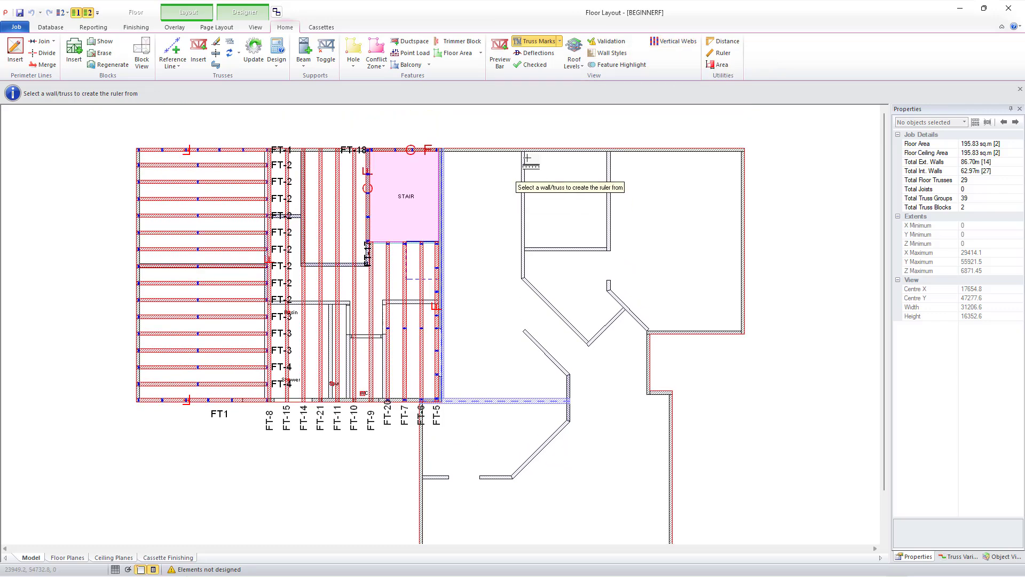
click(508, 148)
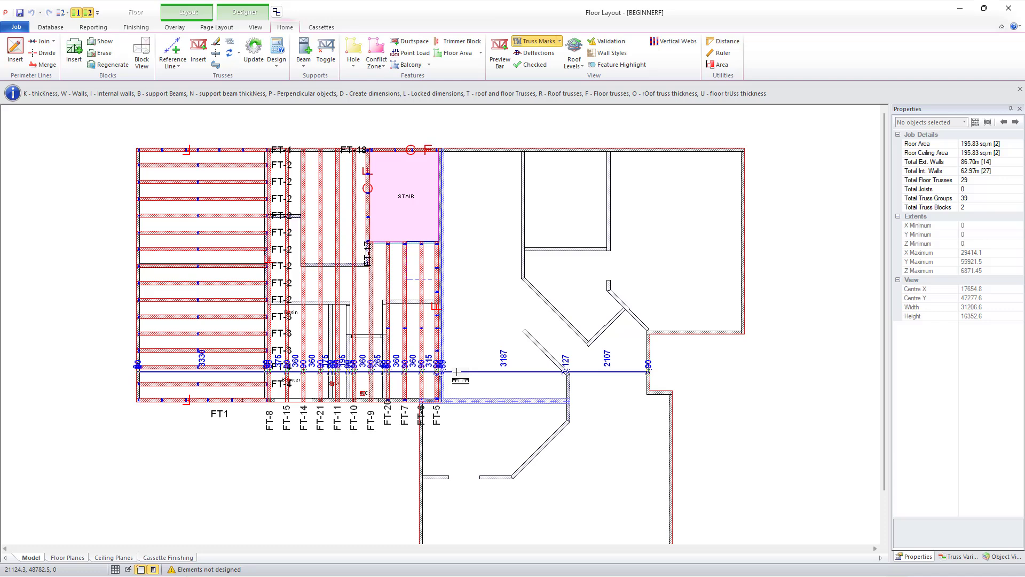
key(w)
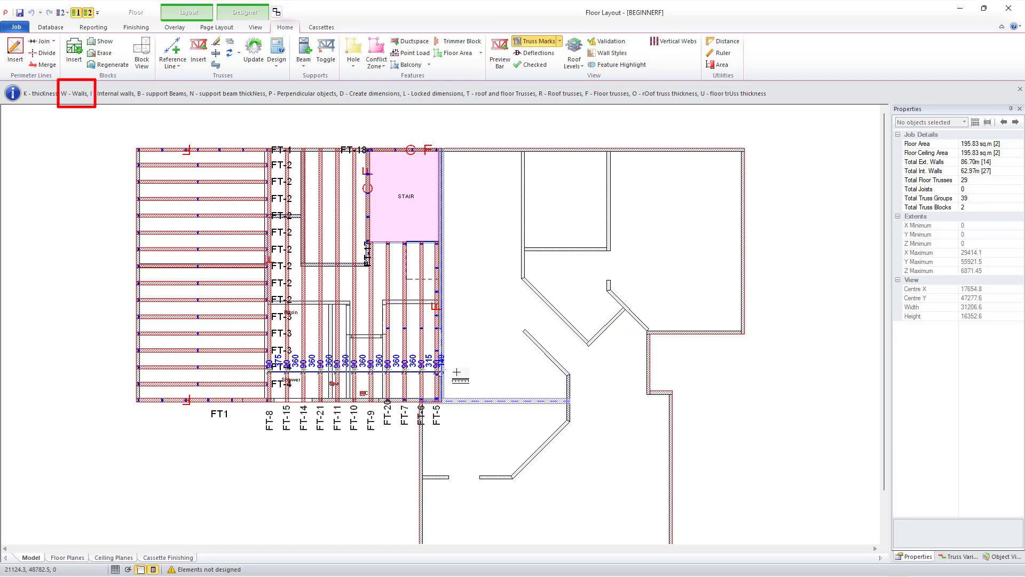
key(u)
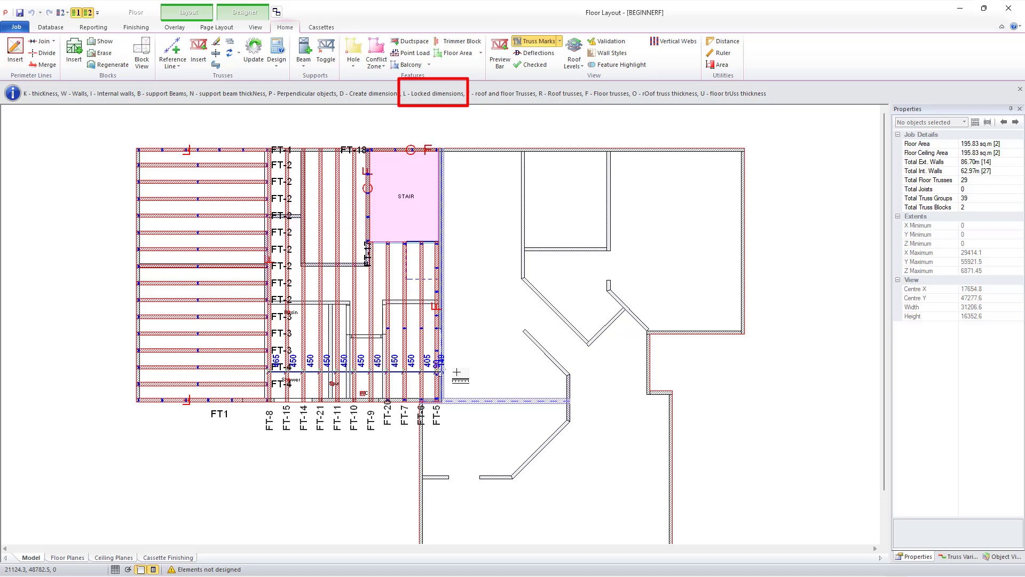
key(l)
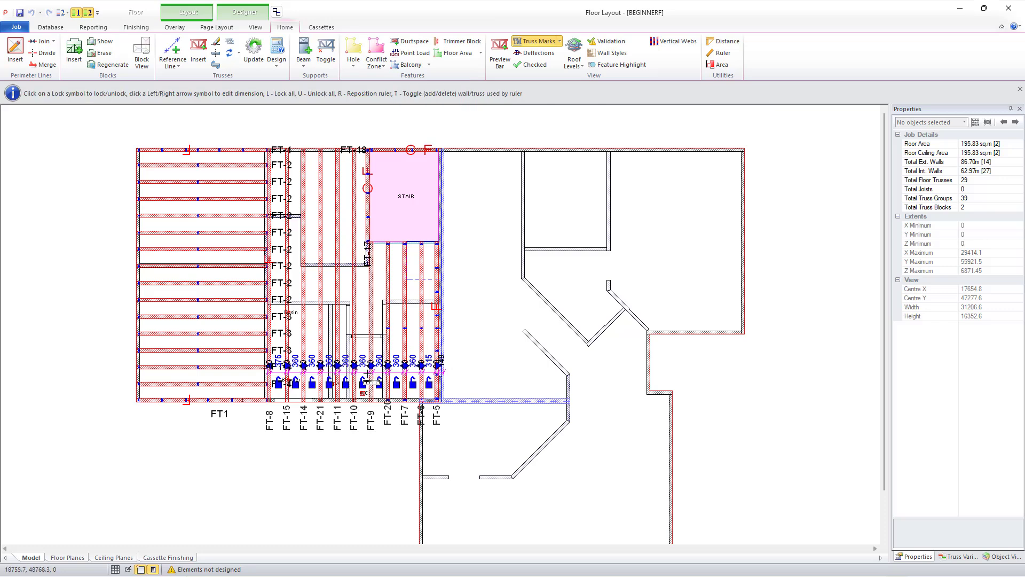
- Lock all ruler dimensions, and unlock only the FT-6 to FT-5 and FT-8 to FT-15 spacings
scroll(367, 373, up, 1)
scroll(368, 375, up, 2)
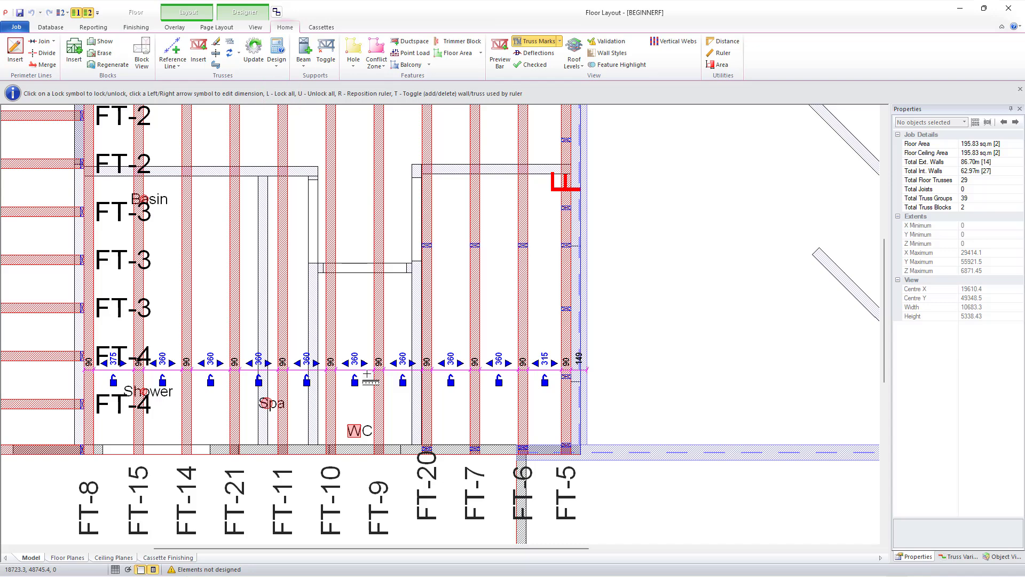
key(l)
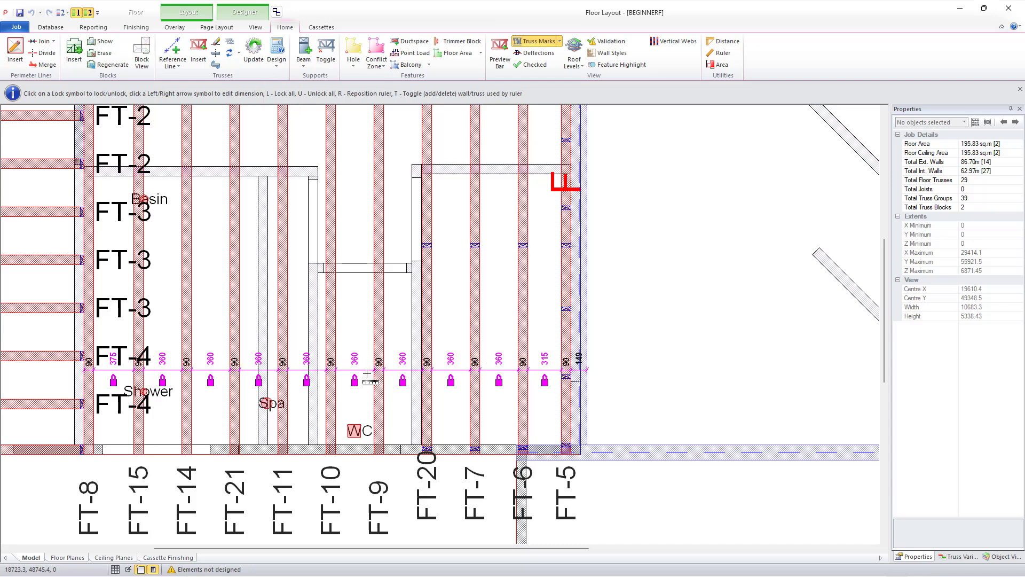
click(544, 381)
click(113, 381)
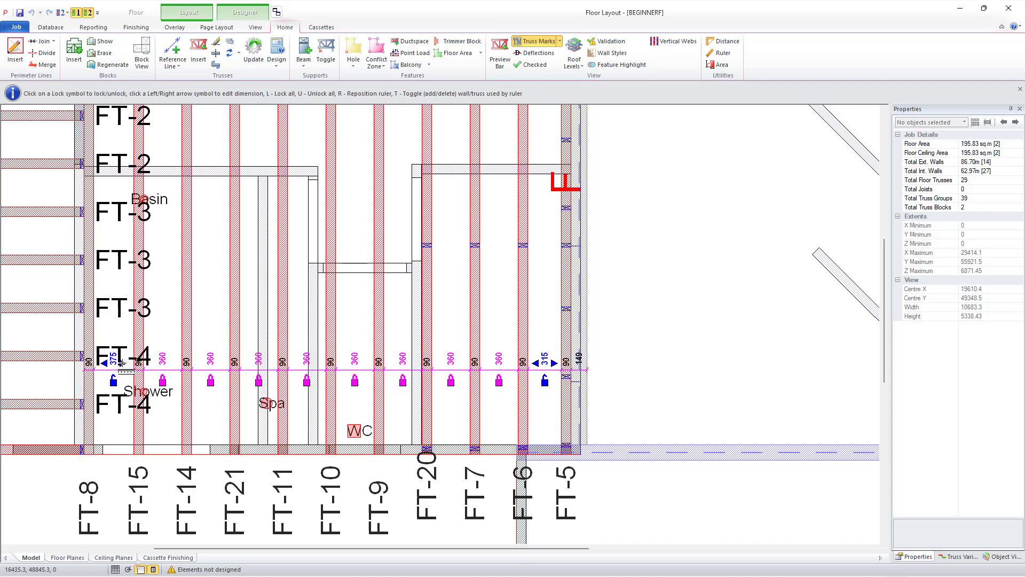
- Set the spacing between trusses FT-8 and FT-15 to 360 on the FT-15 side
click(122, 363)
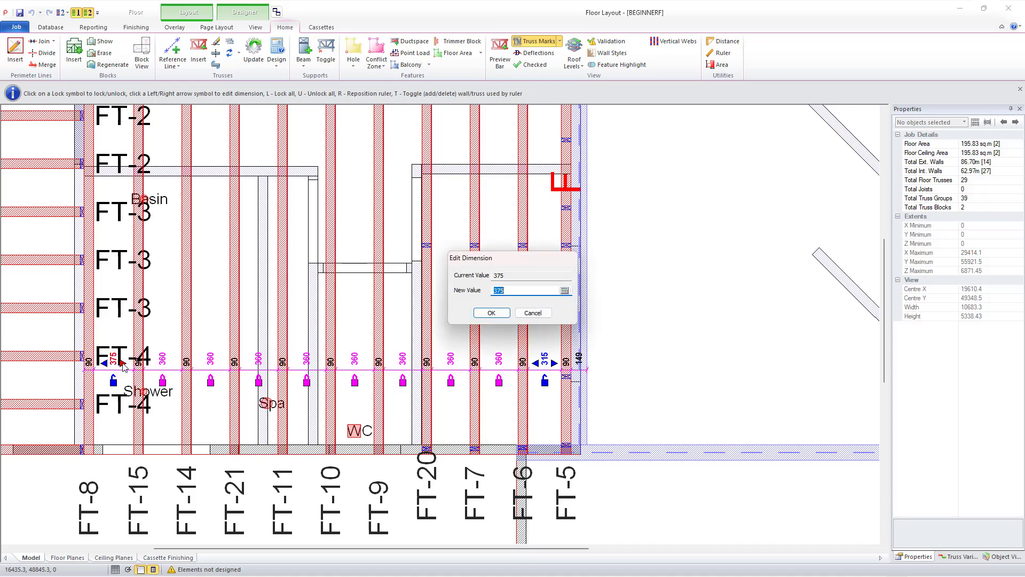
text(360)
click(492, 313)
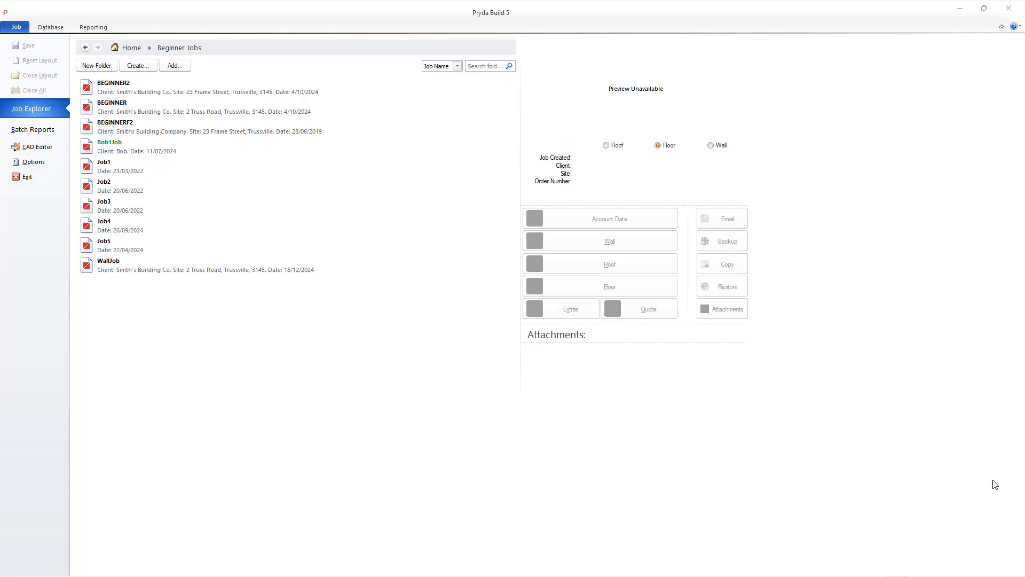
- Open the release notes at Pryda Build Designer 5.11.0 and review the New and improved feature table down to the Wall entries
click(1014, 28)
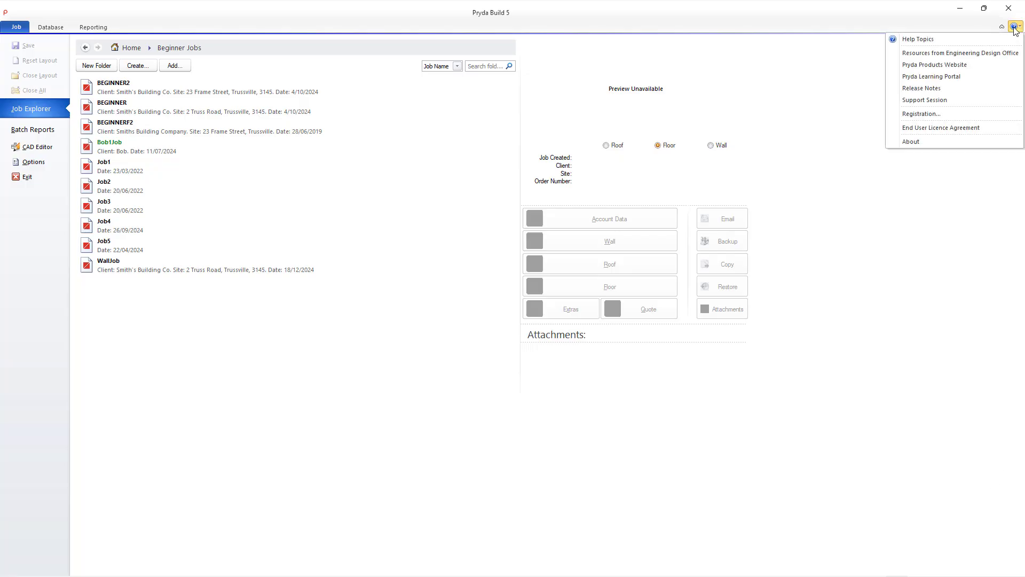
click(929, 91)
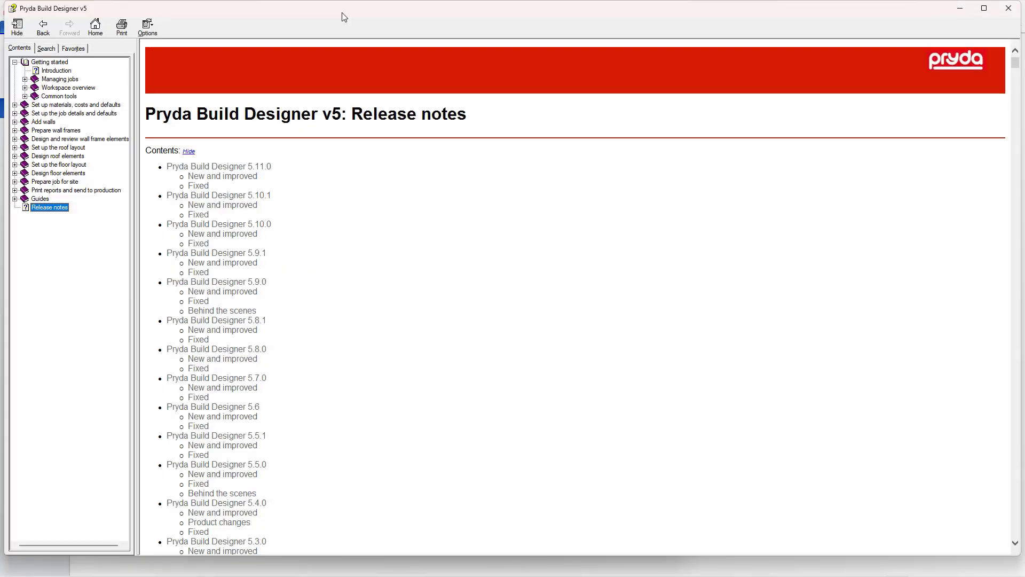
click(255, 169)
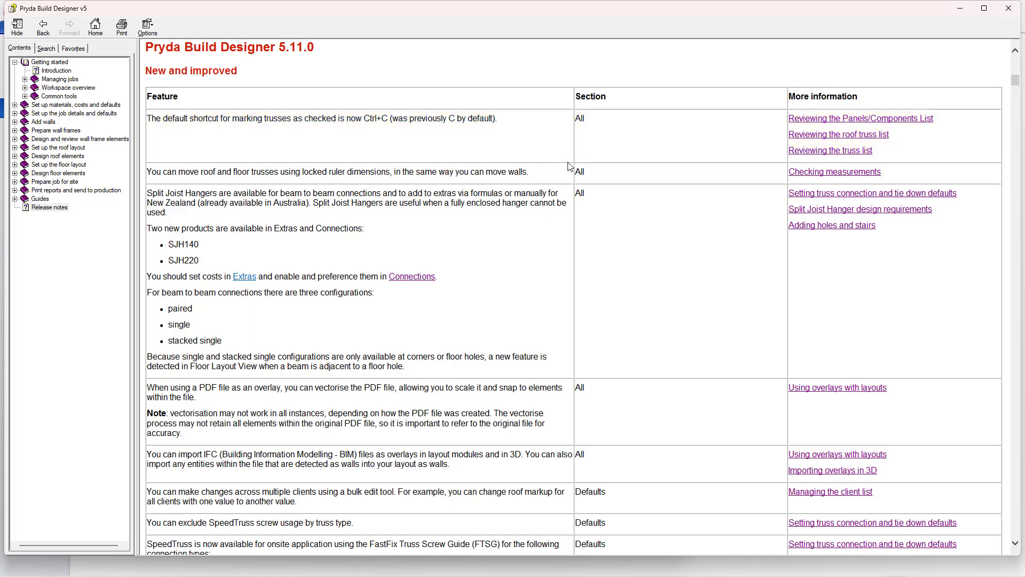
scroll(569, 167, down, 10)
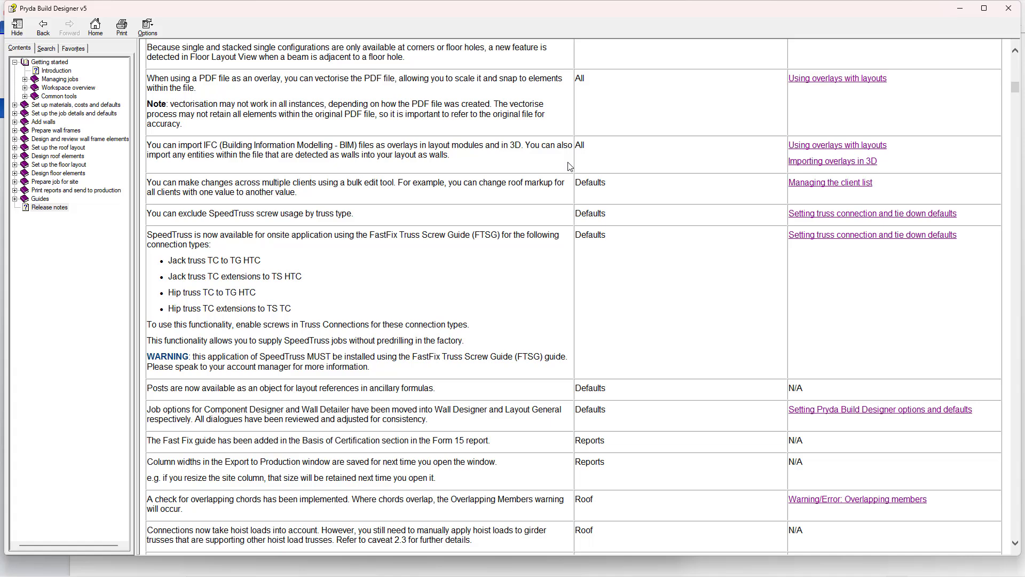
scroll(569, 167, down, 5)
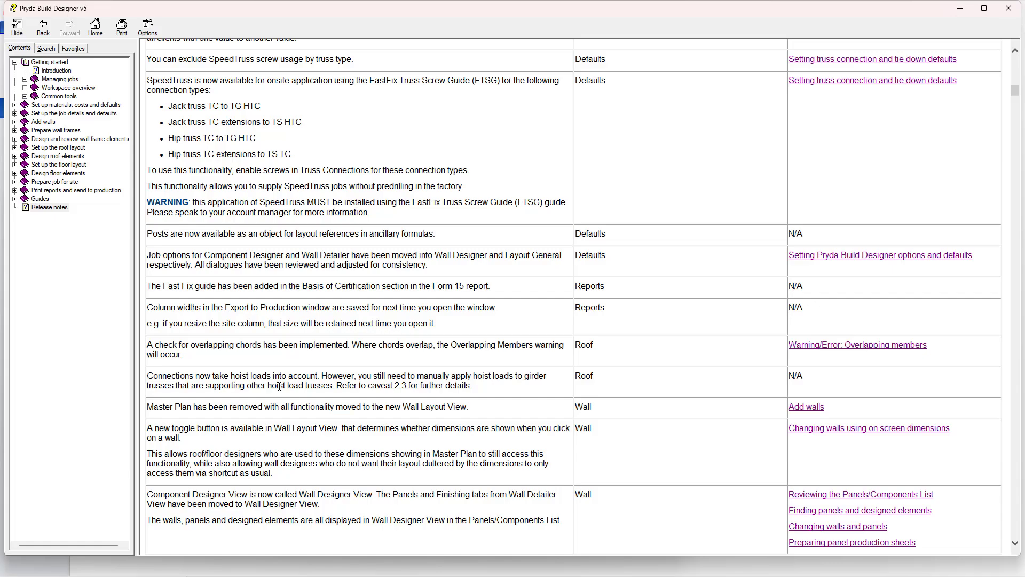
scroll(279, 386, down, 5)
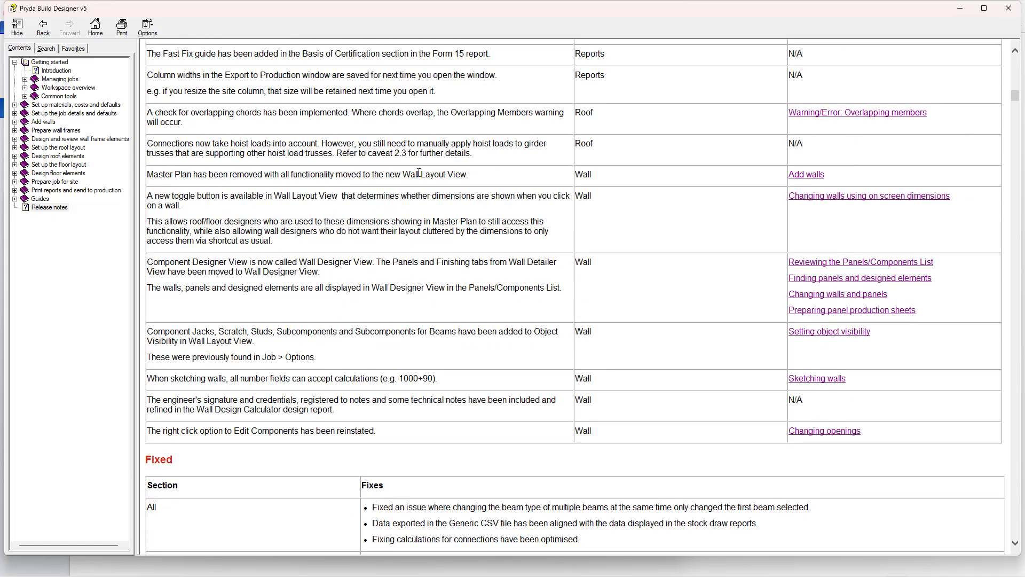
scroll(419, 172, up, 15)
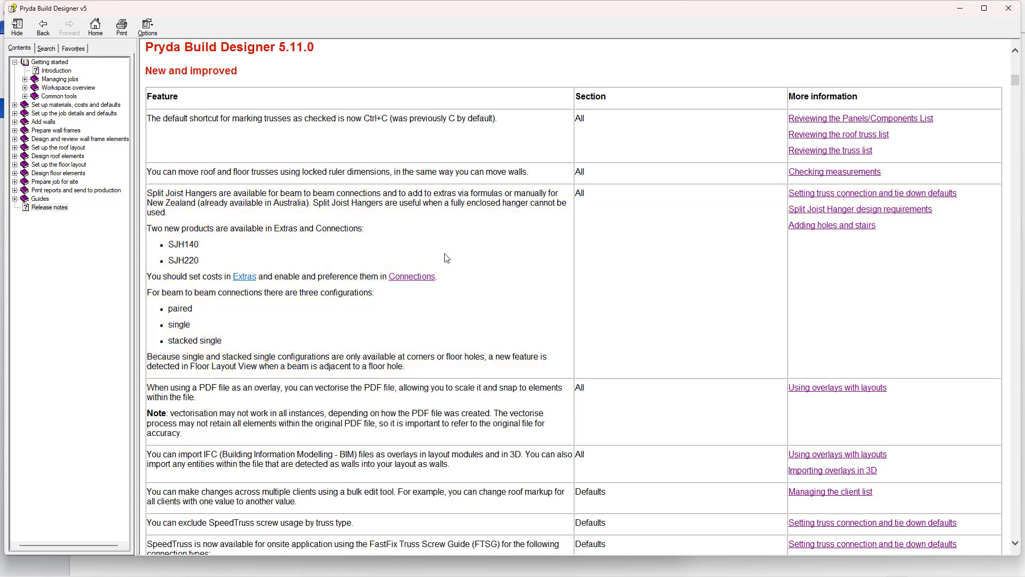
scroll(447, 258, down, 10)
scroll(445, 253, down, 10)
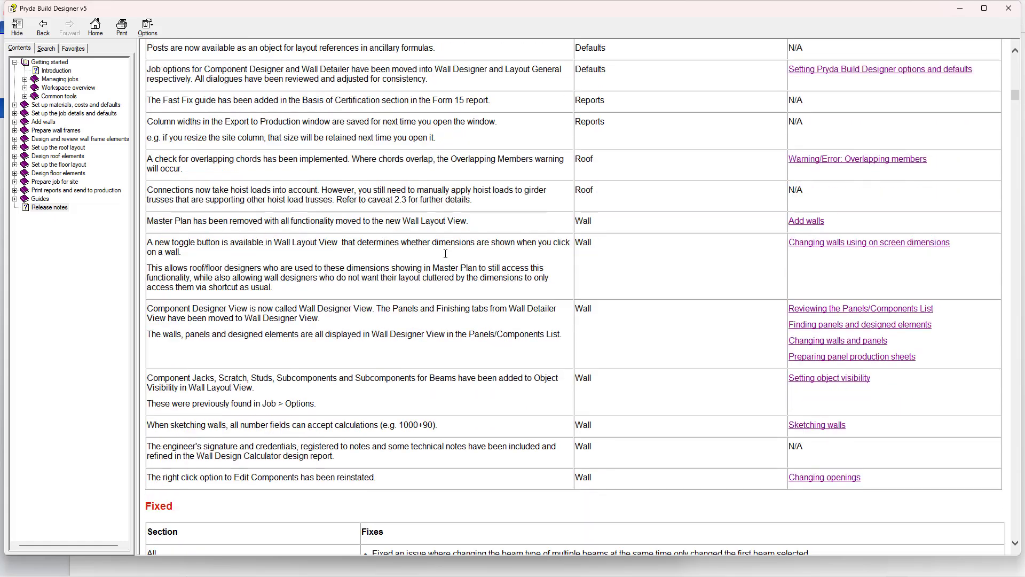